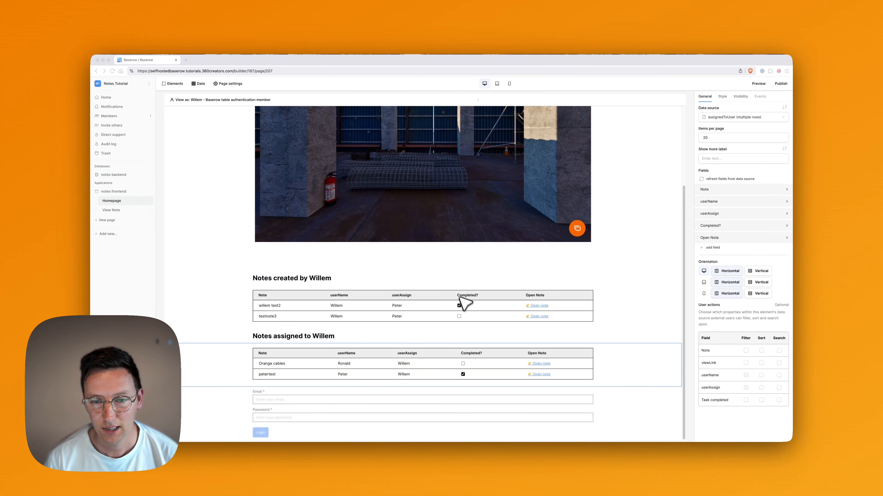
Look over the View Note page, then return to the Homepage.
scroll(460, 298, up, 3)
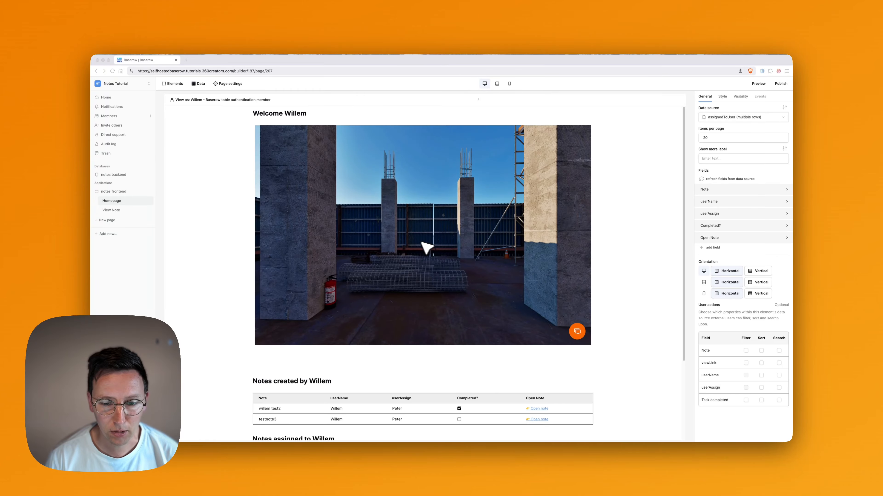
scroll(622, 266, down, 3)
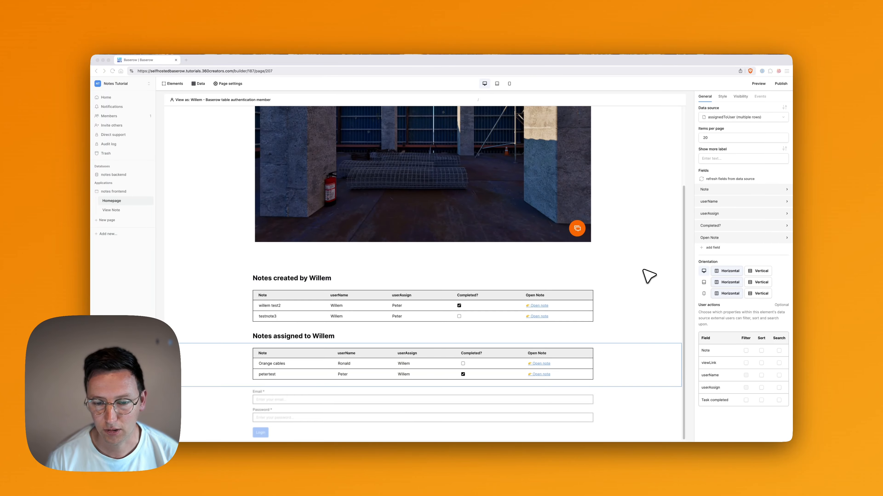
scroll(514, 218, up, 3)
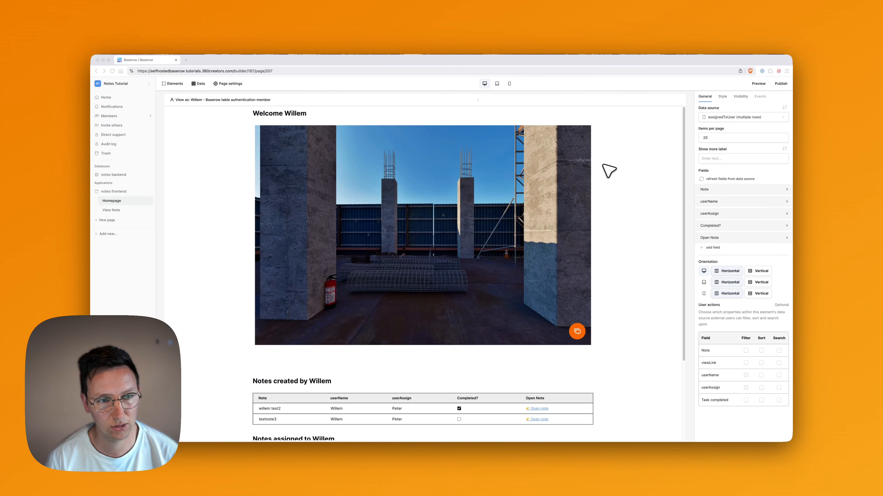
scroll(612, 176, down, 3)
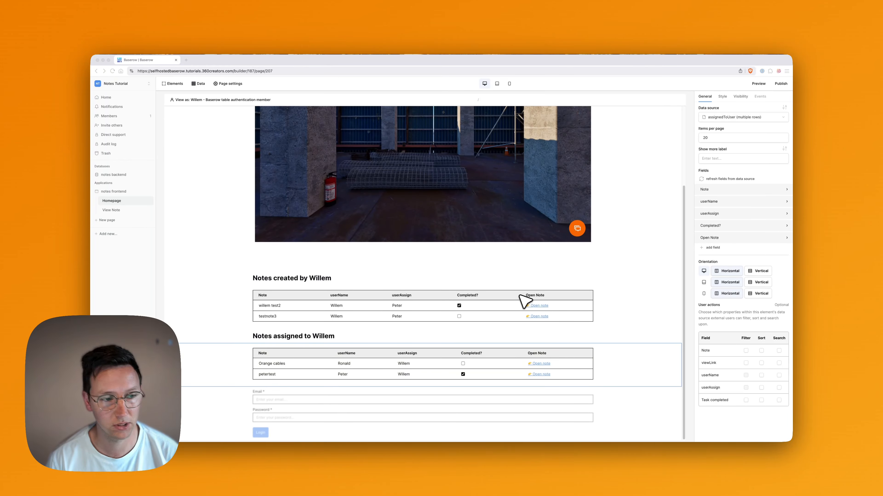
click(115, 210)
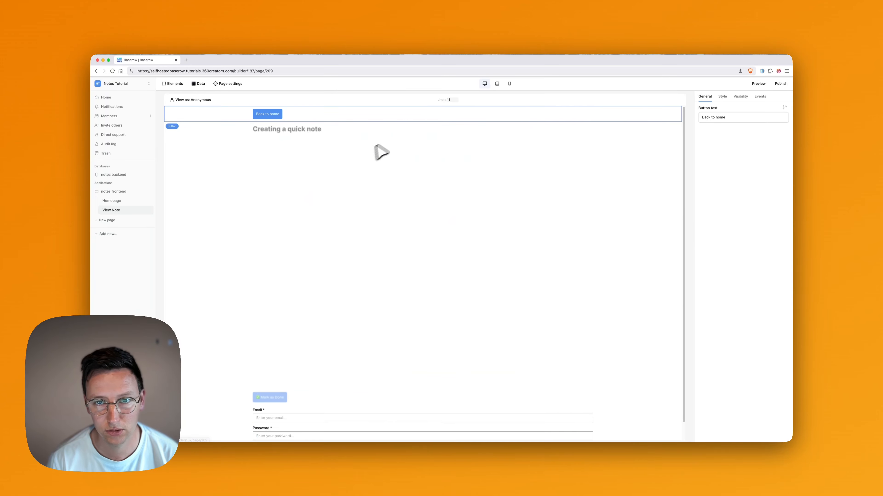
key(super+a)
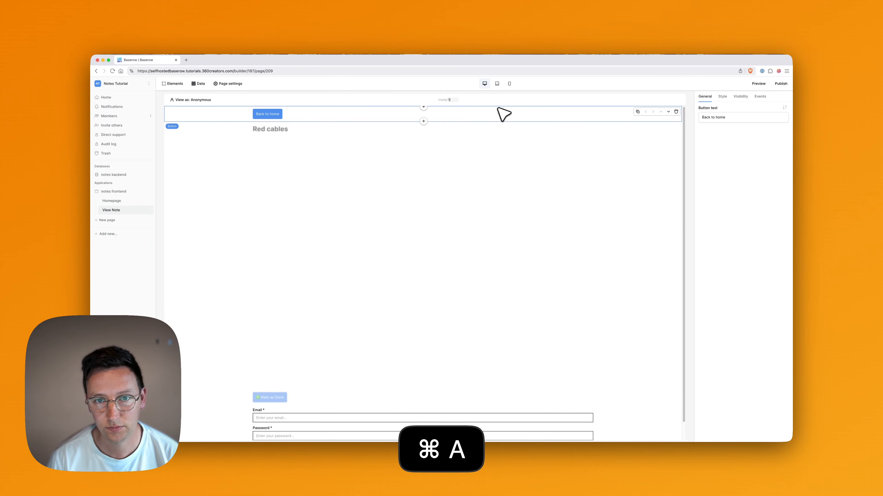
scroll(347, 381, down, 1)
scroll(347, 380, down, 1)
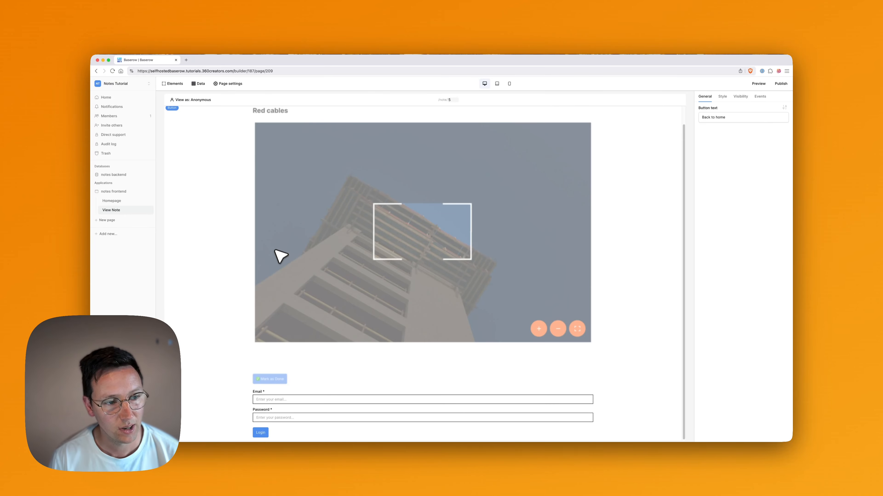
click(132, 203)
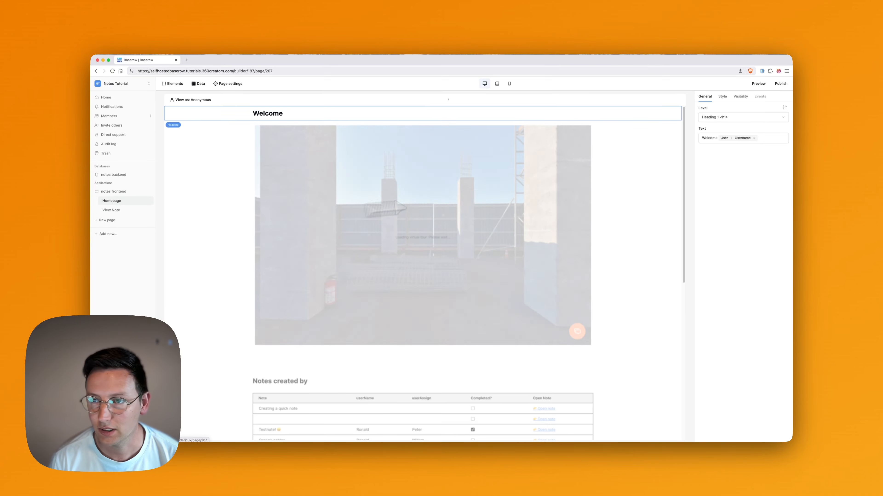
Open the app preview and log in with the other user's email and password.
click(759, 84)
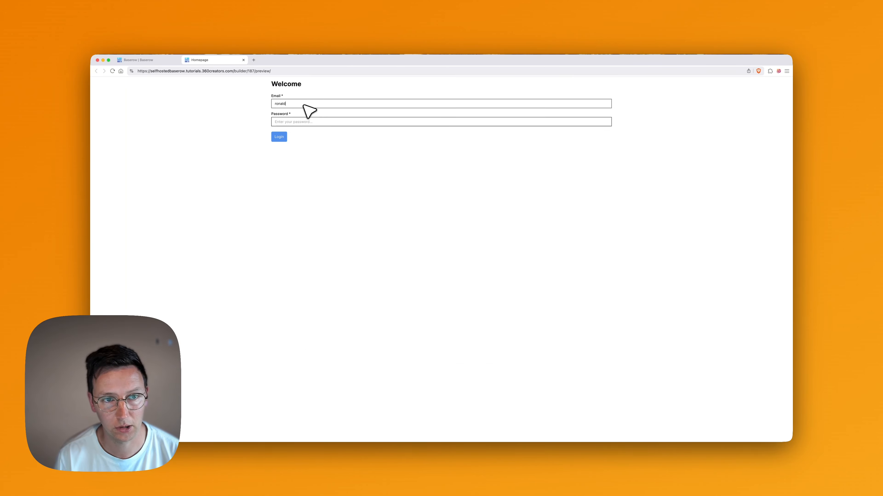
key(BackSpace)
key(BackSpace)
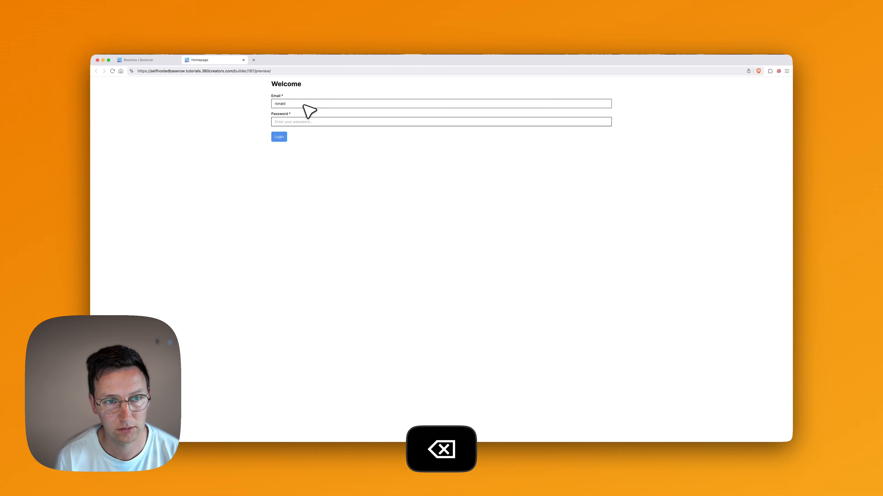
key(BackSpace)
text(360creators.com)
key(Tab)
text(••••••••••)
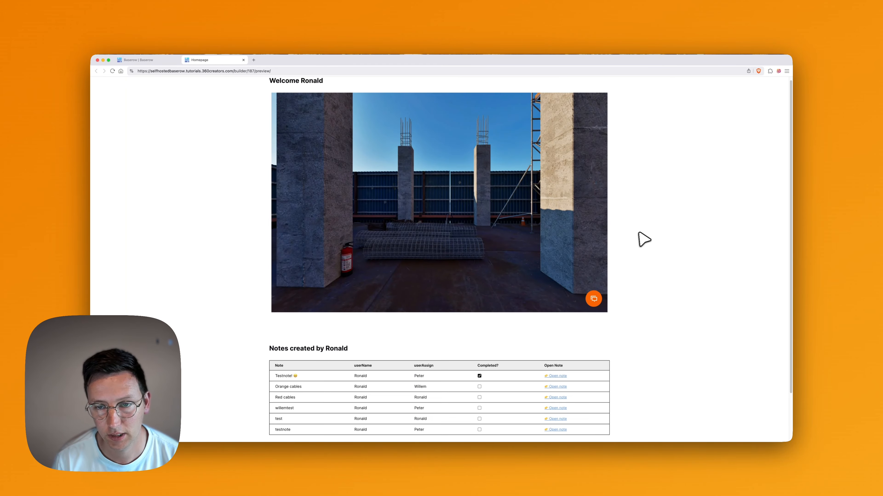
Explore the 360° panorama and move to the next spot in the tour.
scroll(625, 231, down, 3)
scroll(625, 231, up, 4)
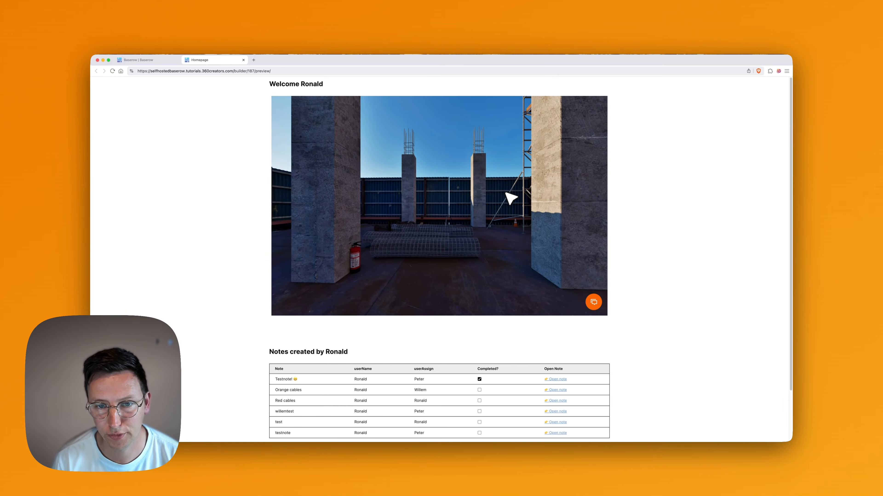
scroll(505, 193, up, 2)
scroll(507, 193, down, 5)
scroll(547, 223, up, 5)
scroll(511, 210, down, 3)
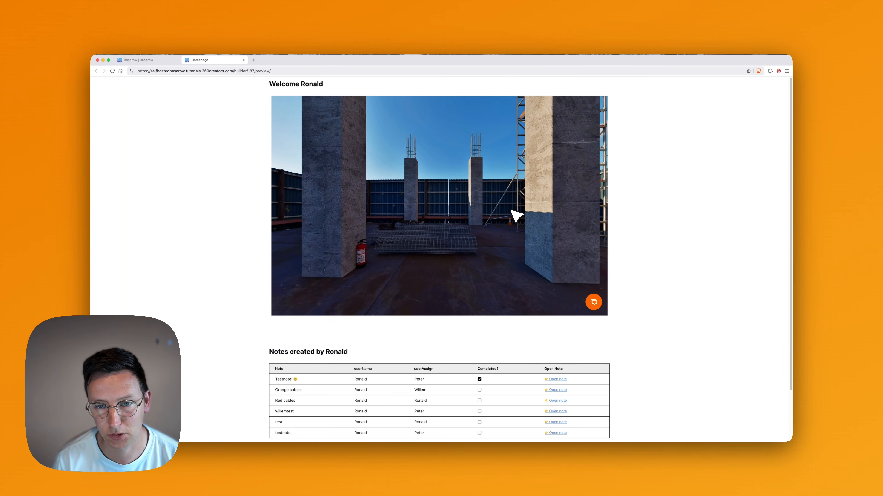
scroll(493, 201, up, 4)
scroll(454, 186, down, 4)
scroll(421, 205, up, 5)
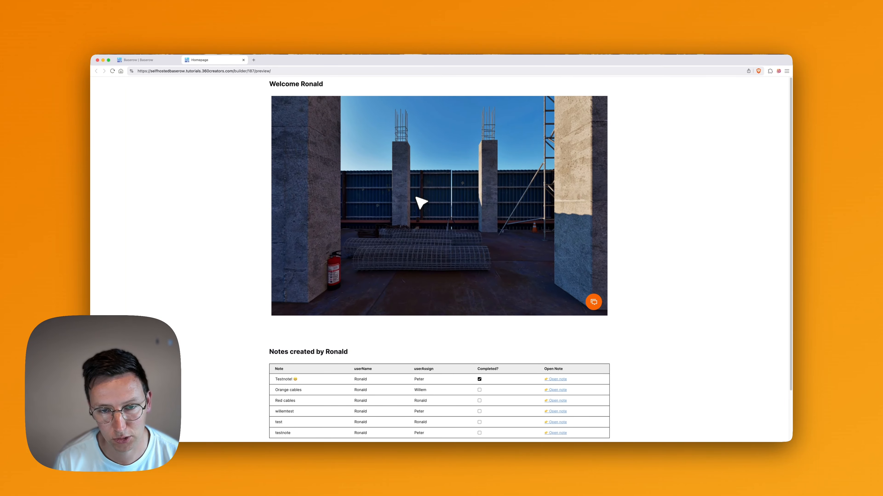
scroll(431, 215, down, 4)
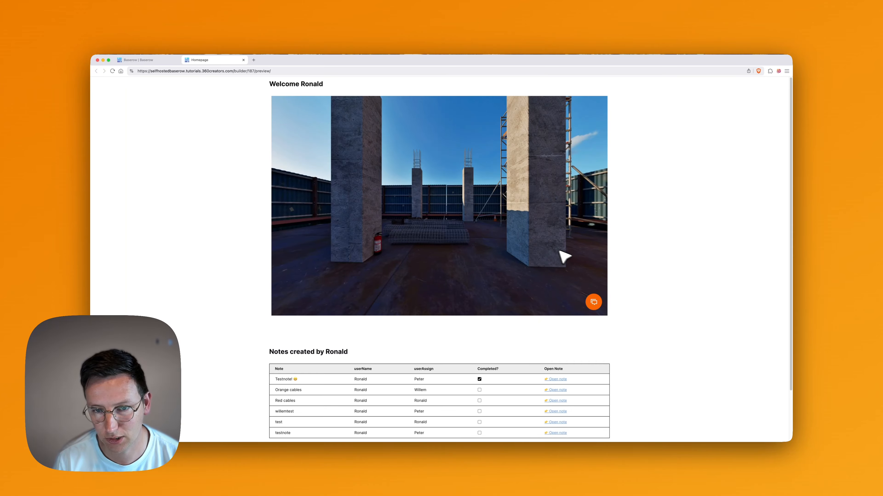
click(483, 204)
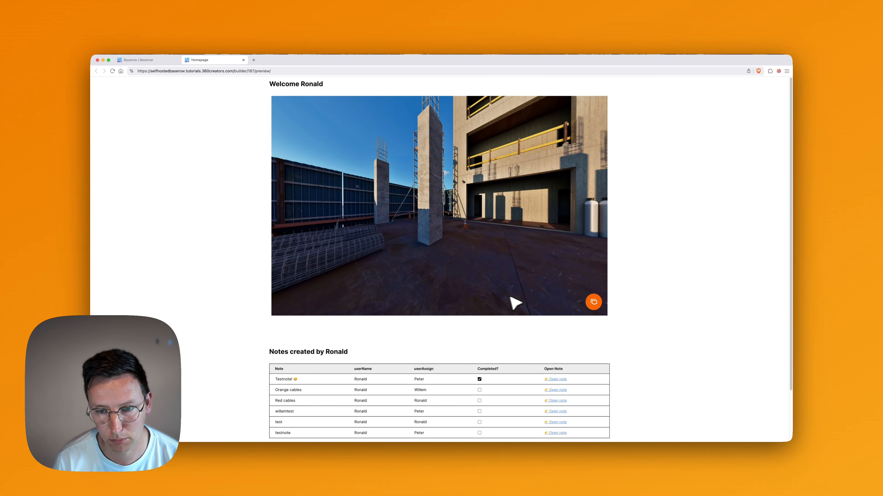
Bring the 3DVista Virtual Tour editor to the front from the Dock.
mouse_move(448, 431)
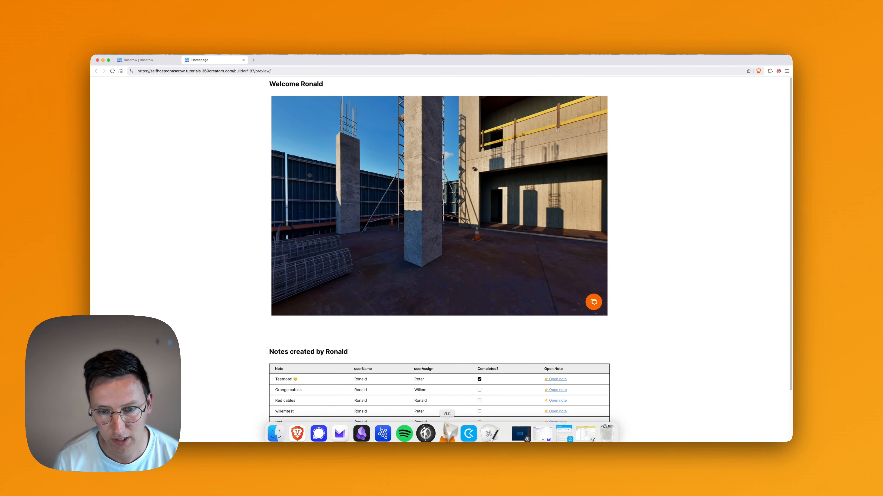
scroll(629, 343, down, 3)
scroll(629, 344, up, 3)
scroll(630, 345, down, 3)
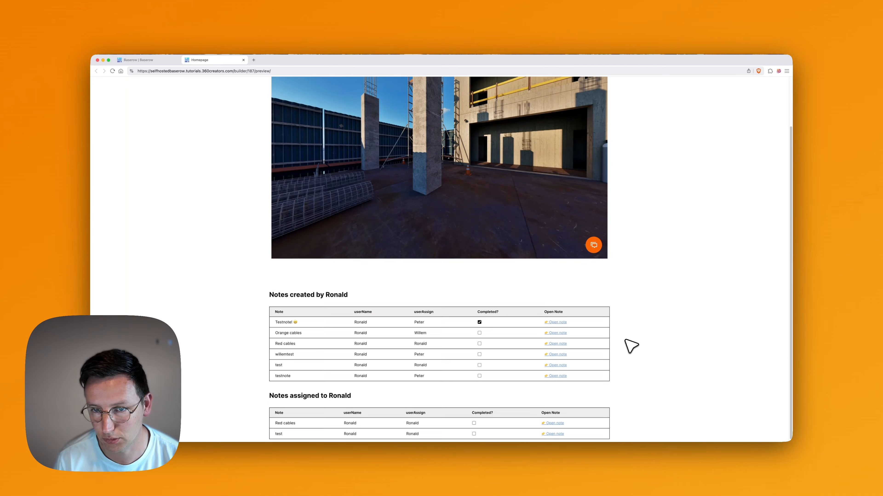
scroll(631, 346, up, 3)
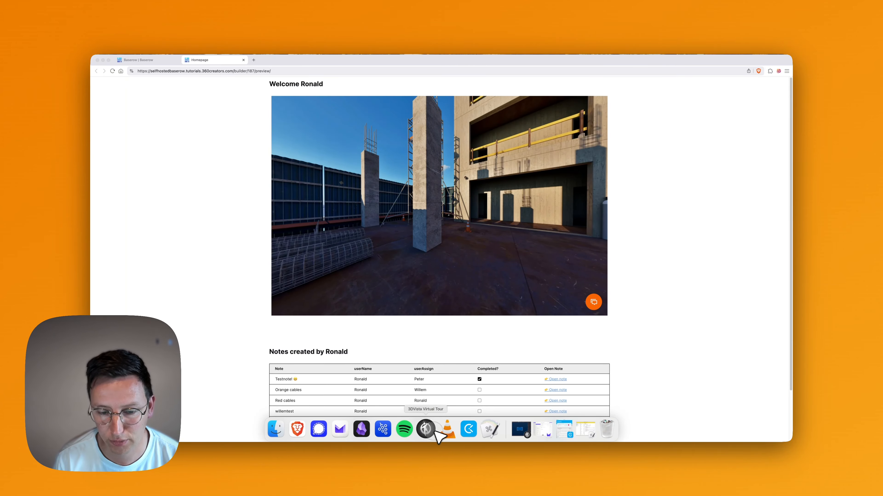
click(434, 431)
Uncheck 'Enable Mouse Wheel for zoom' in Project Global Settings and switch back to the browser preview.
click(443, 67)
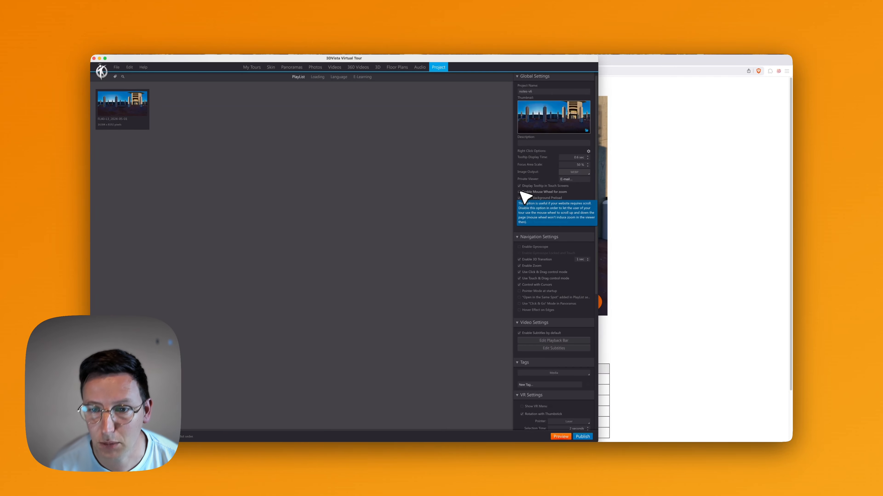
click(556, 193)
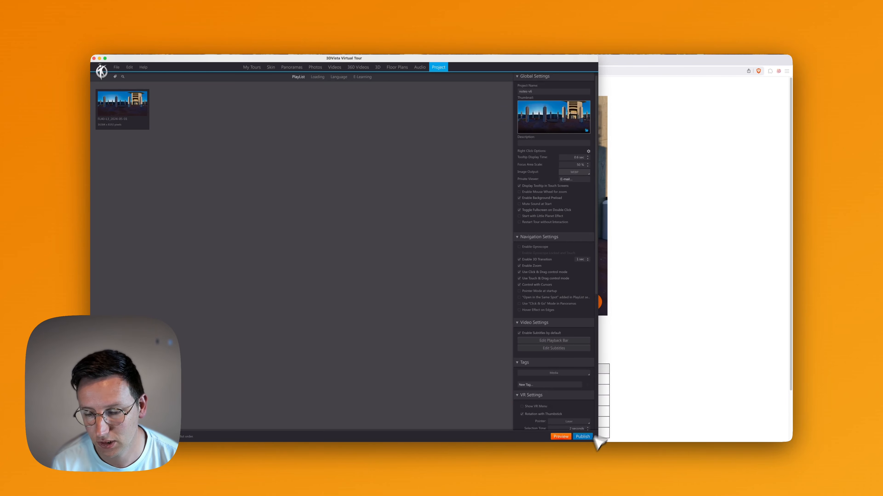
click(698, 243)
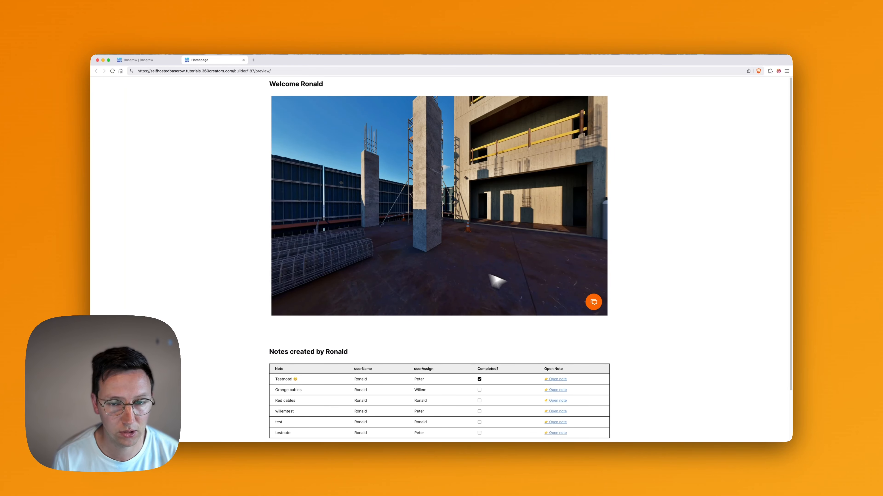
click(594, 301)
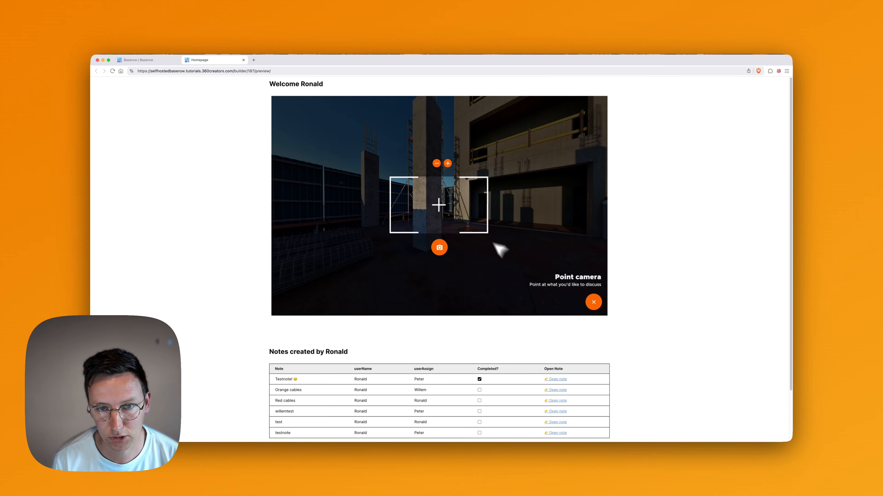
click(448, 164)
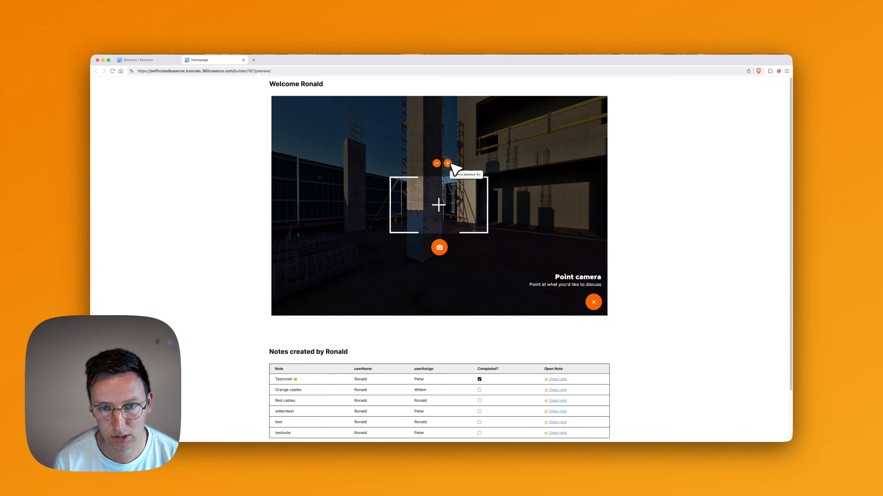
click(436, 164)
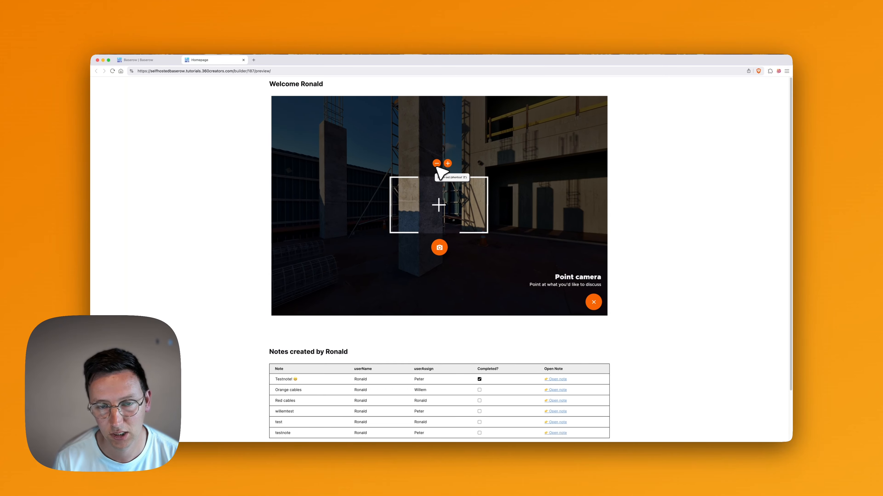
click(436, 166)
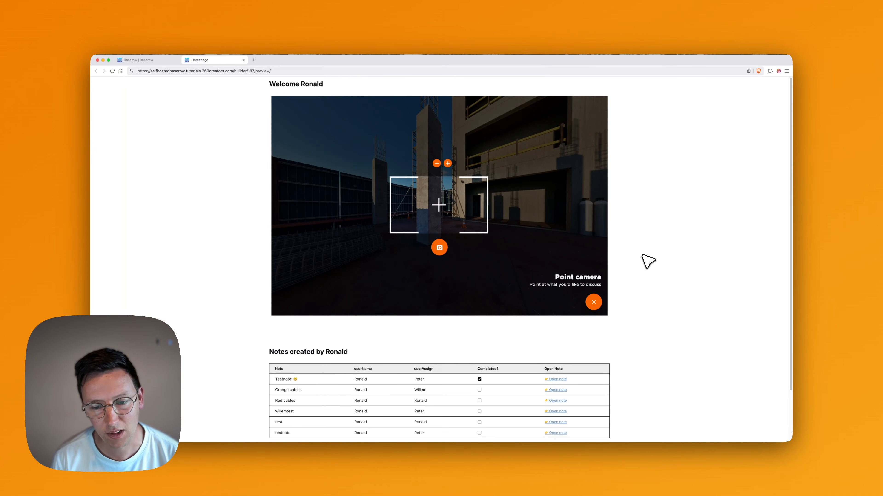
click(594, 302)
scroll(625, 295, down, 3)
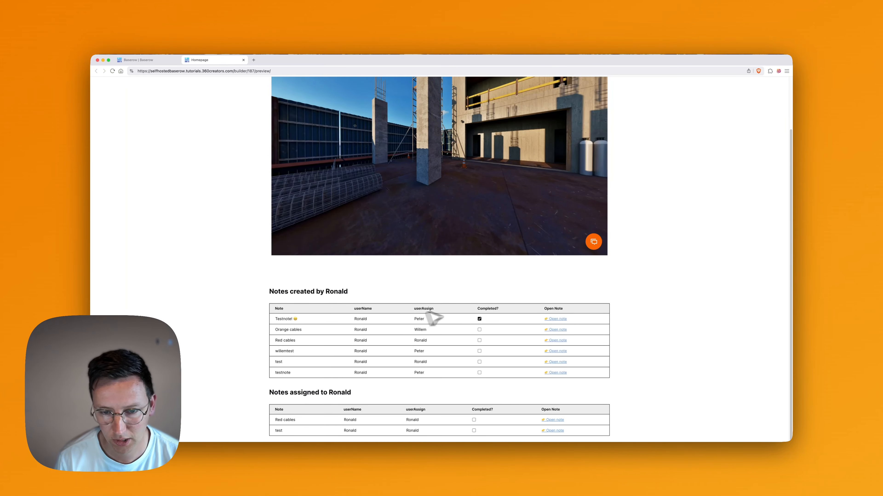
click(479, 318)
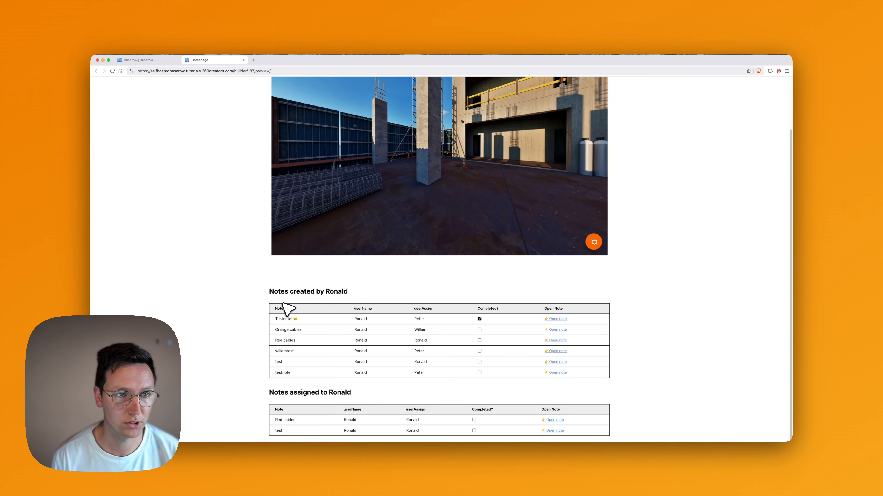
Back in the builder, add a Task completed sort to the createdByUser data source.
click(163, 62)
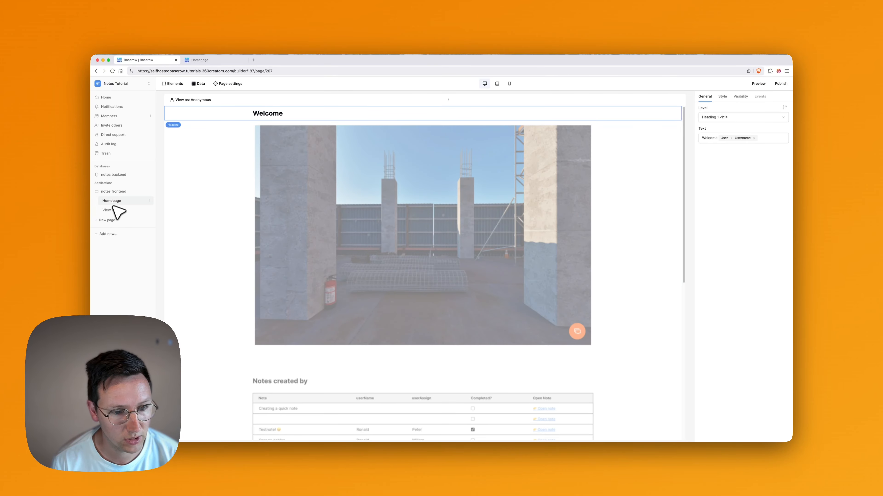
scroll(223, 286, down, 10)
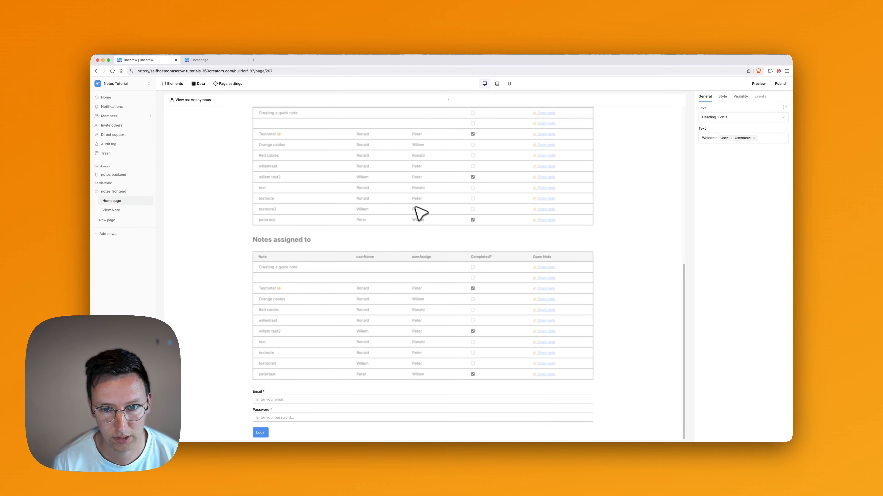
scroll(420, 213, up, 10)
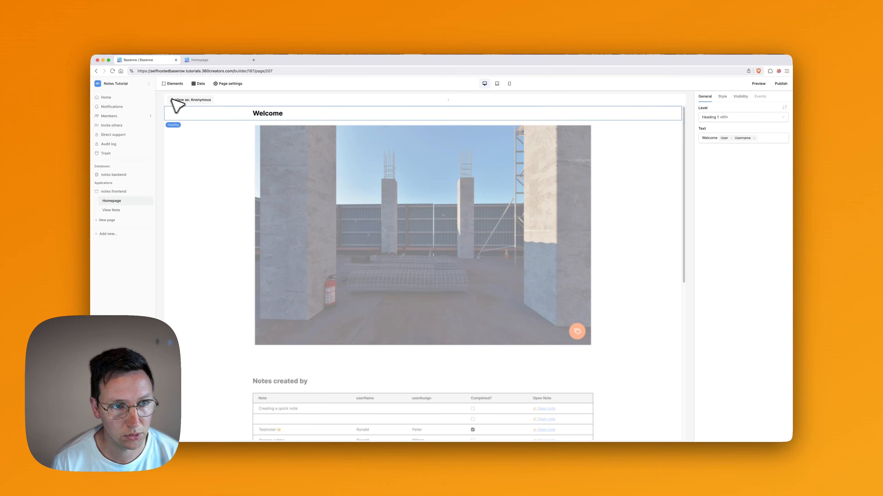
scroll(210, 221, down, 6)
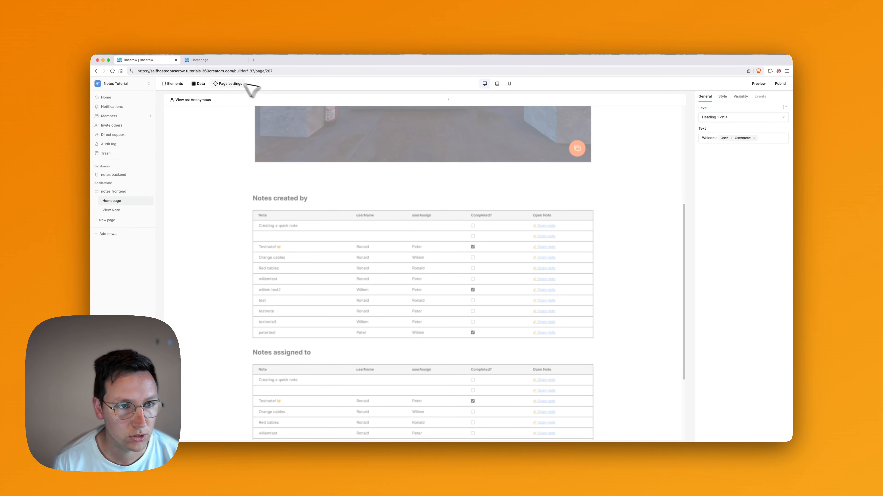
click(200, 84)
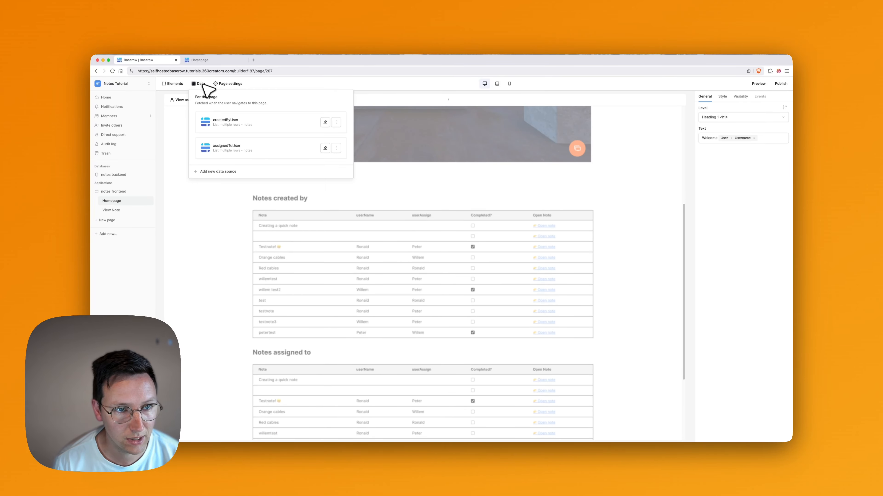
click(225, 120)
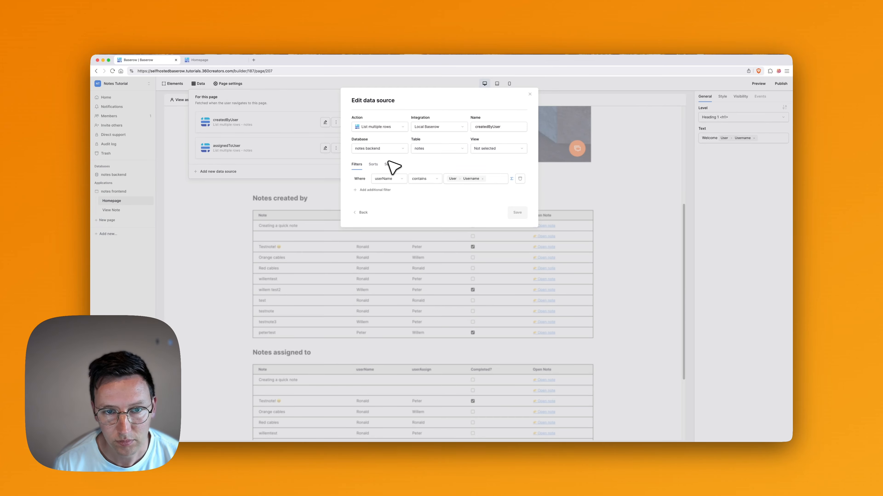
click(378, 164)
click(381, 197)
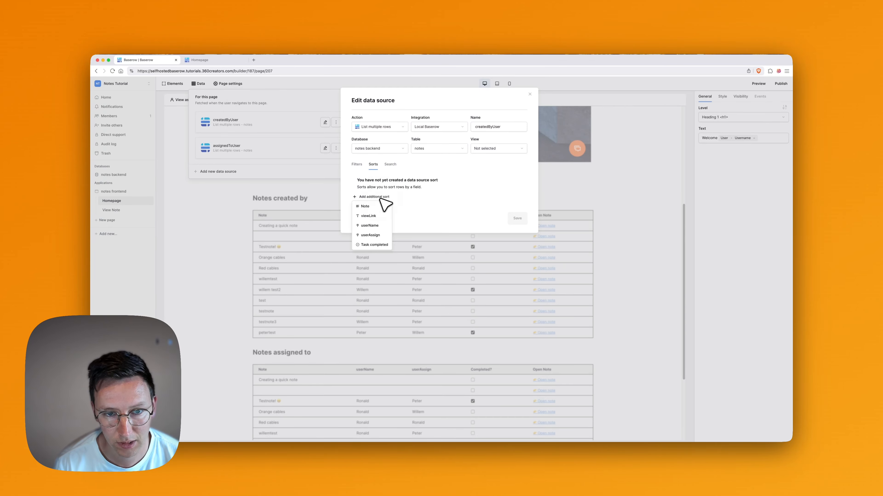
click(378, 244)
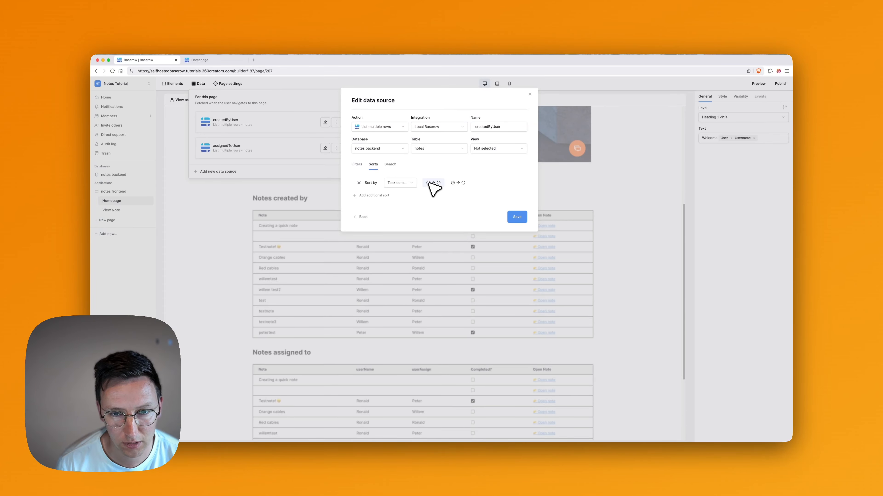
click(517, 217)
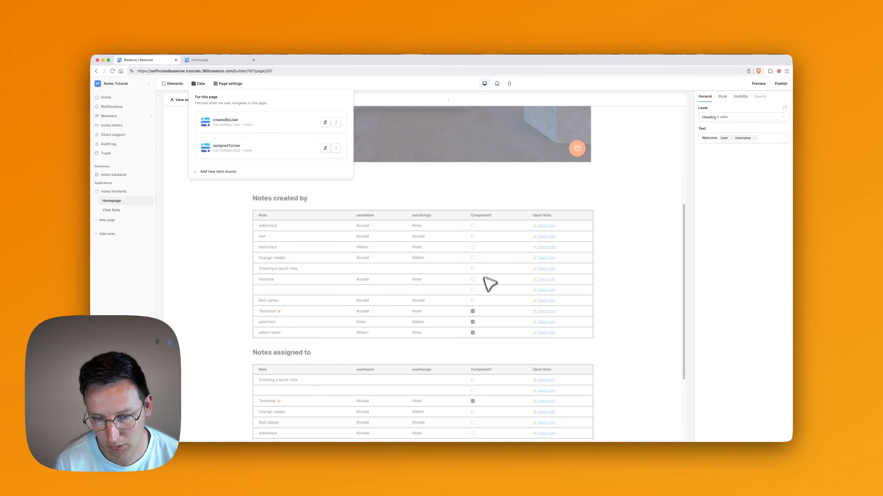
Add the same Task completed sort to the assignedToUser data source.
scroll(497, 312, down, 3)
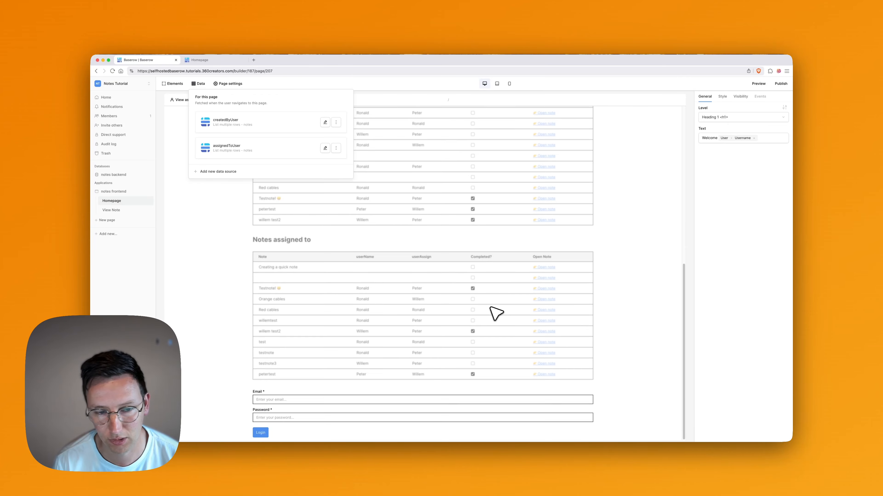
scroll(492, 308, up, 8)
scroll(348, 233, down, 6)
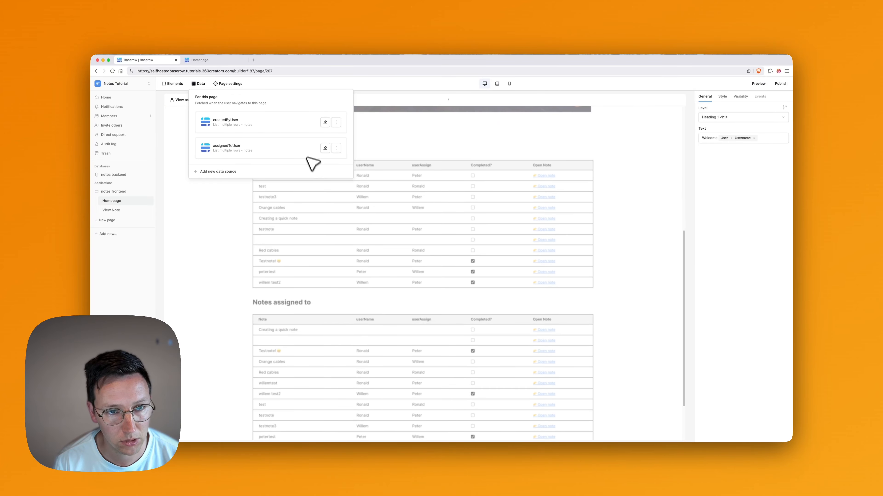
click(312, 150)
click(373, 165)
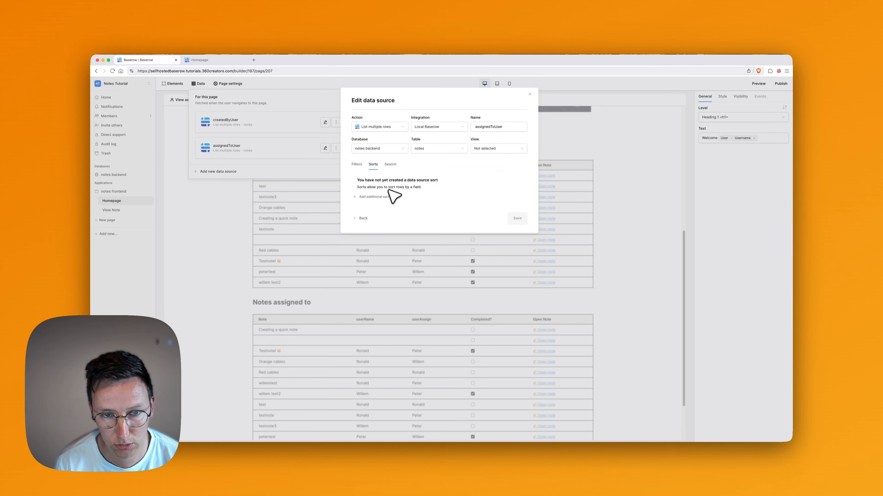
click(384, 197)
click(379, 244)
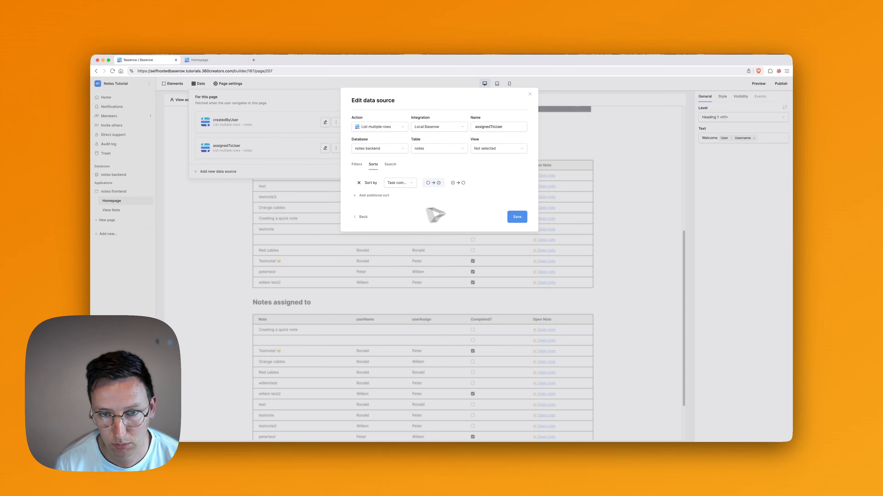
click(517, 218)
Close the data sources panel and open the View as user list.
scroll(503, 280, down, 3)
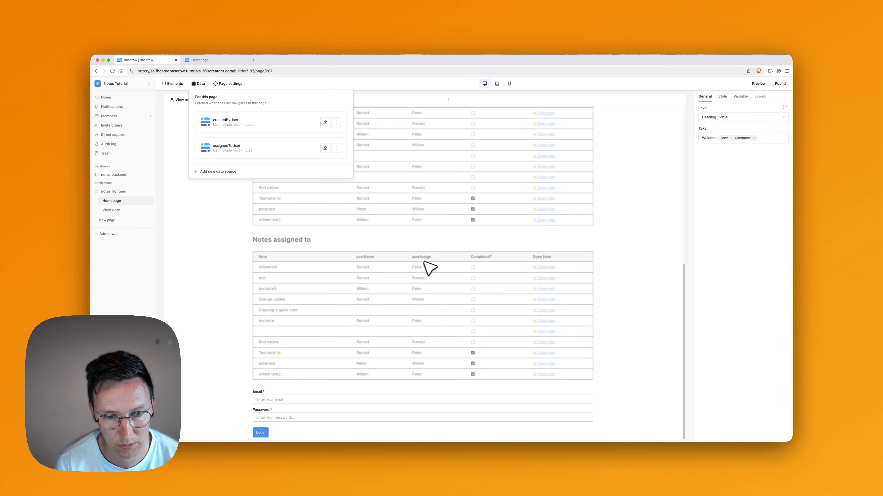
scroll(404, 264, up, 8)
scroll(404, 264, down, 7)
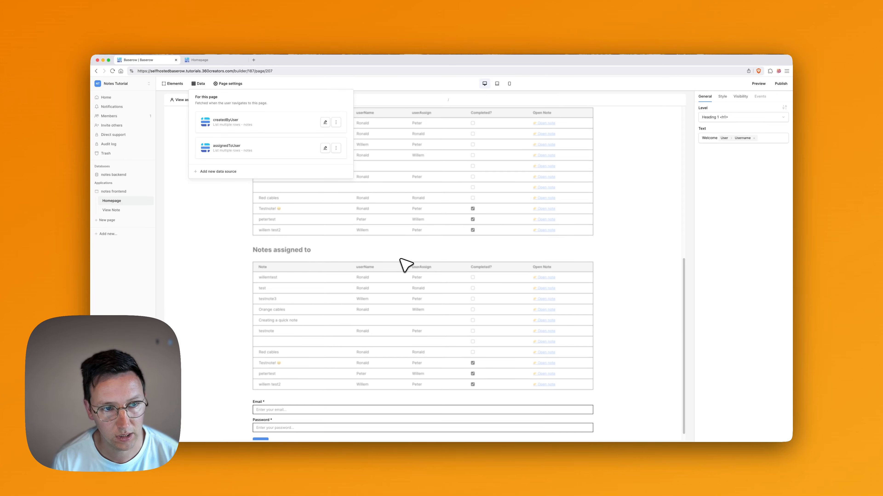
scroll(375, 259, up, 8)
scroll(375, 261, down, 6)
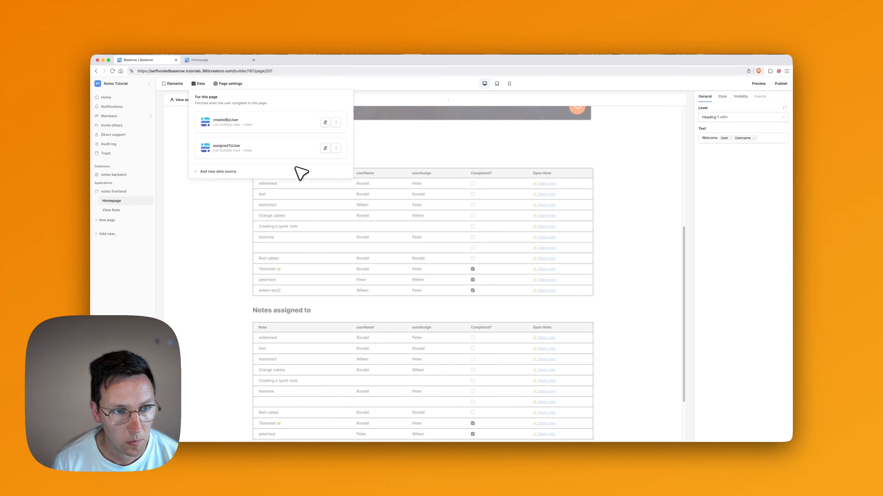
scroll(433, 217, up, 5)
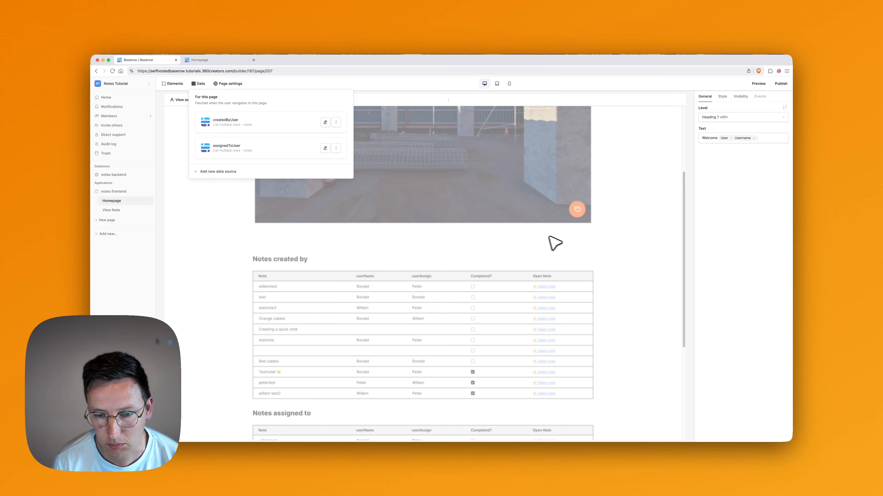
click(555, 241)
click(194, 100)
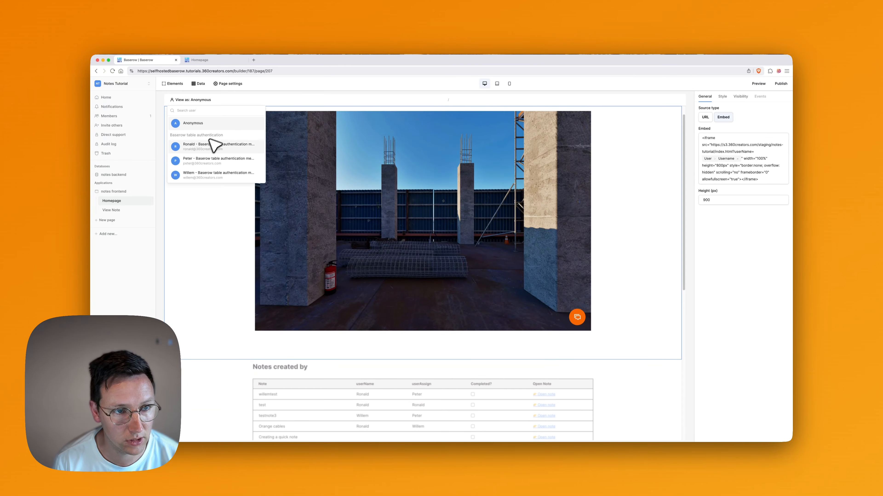
View the page as Ronald, select the Welcome Ronald heading, and add an element above it.
click(217, 149)
scroll(497, 284, down, 4)
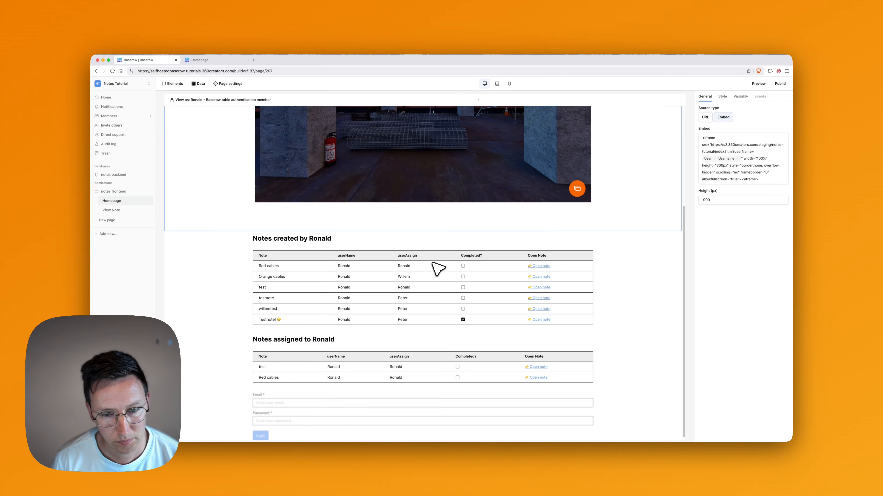
scroll(438, 269, up, 5)
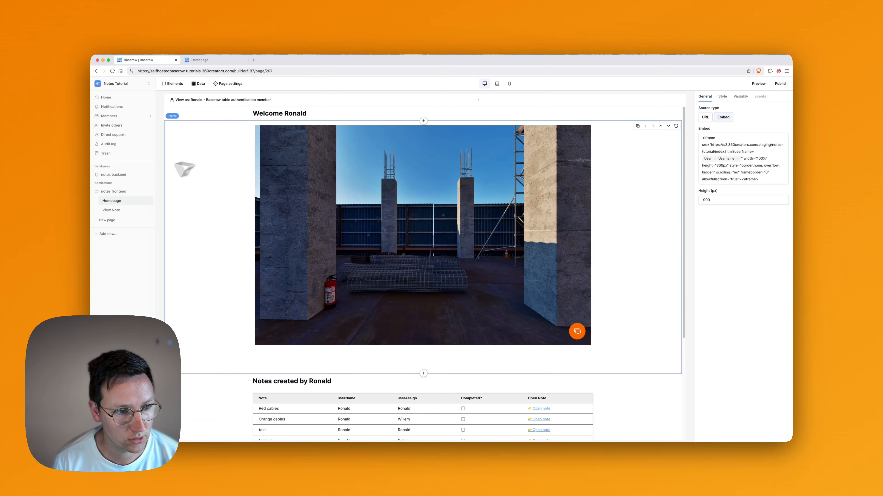
click(300, 115)
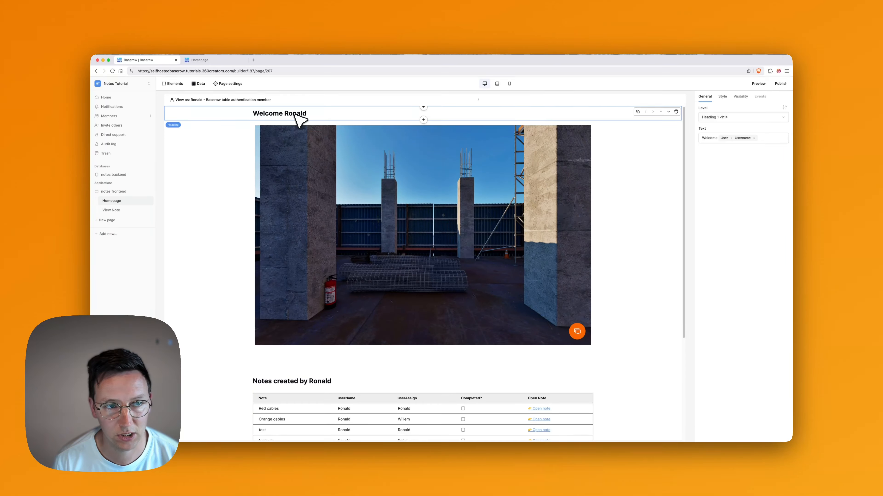
click(424, 107)
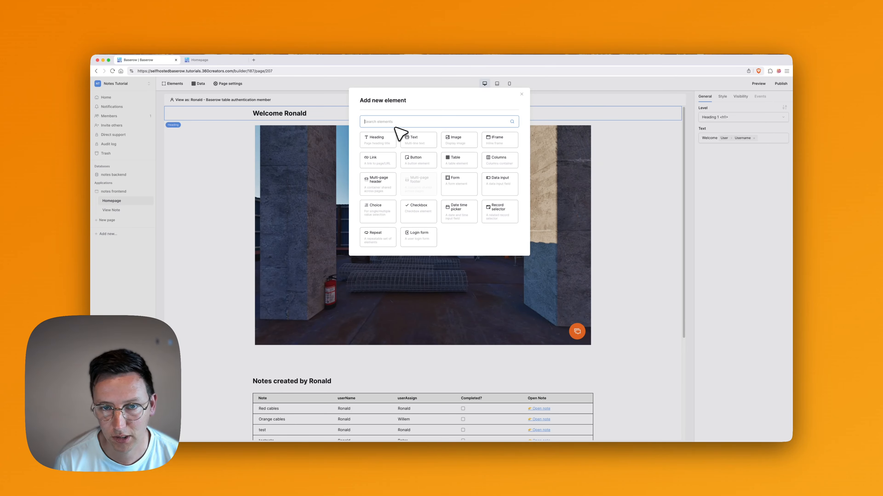
Search 'conta', insert a Multi-page header at the page top, and add an element inside it.
text(conta)
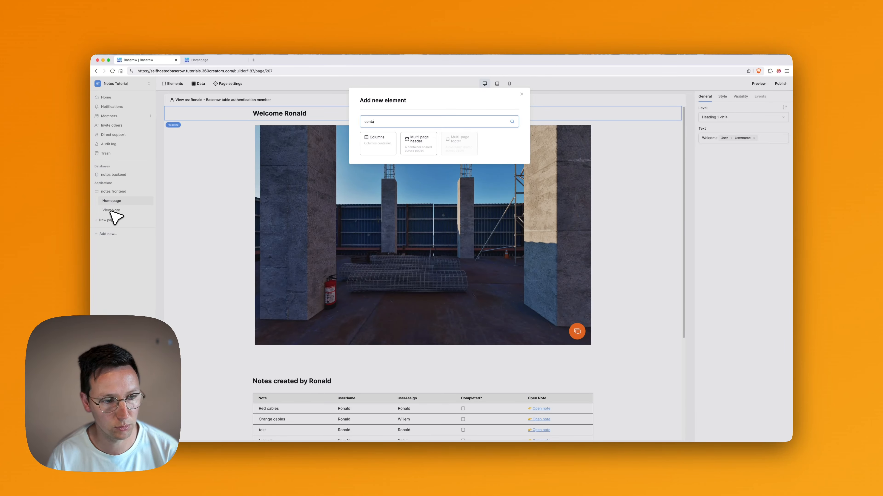
click(428, 148)
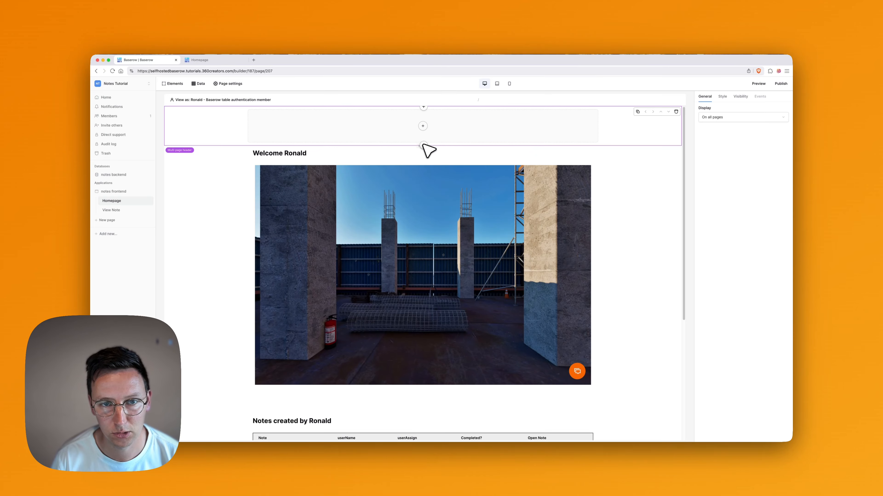
click(424, 126)
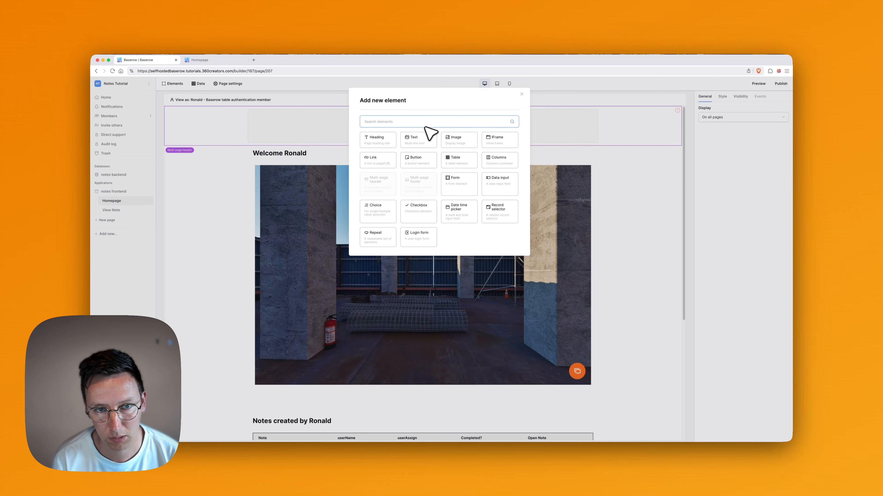
Add a Button to the header with the text 'Login'.
text(button)
click(390, 139)
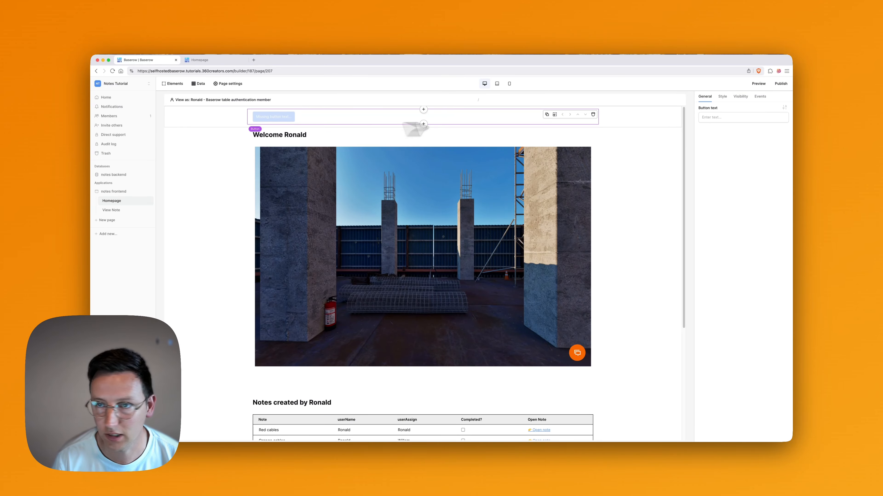
click(727, 118)
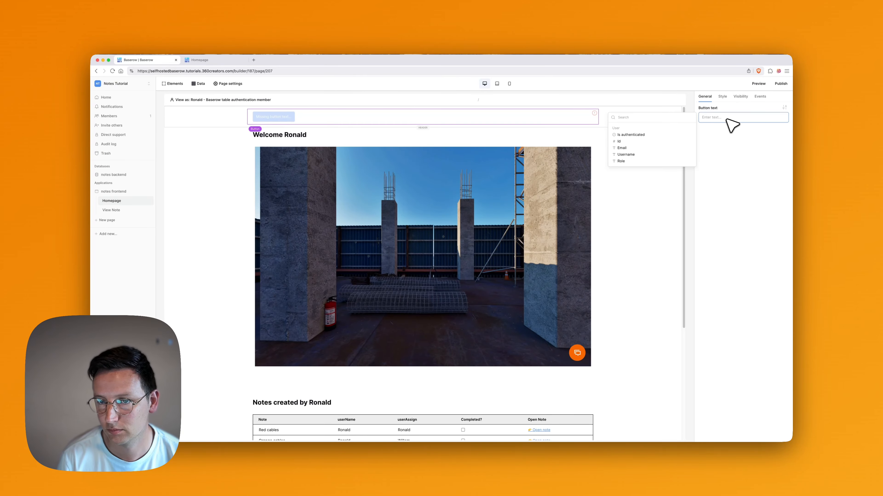
text(Login)
click(747, 151)
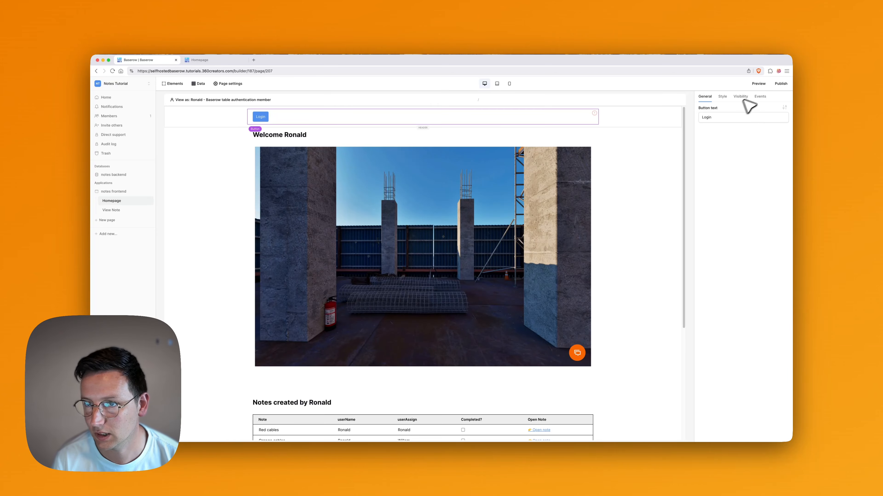
Give the Login button an Open Page action that opens the Homepage.
click(760, 97)
click(714, 116)
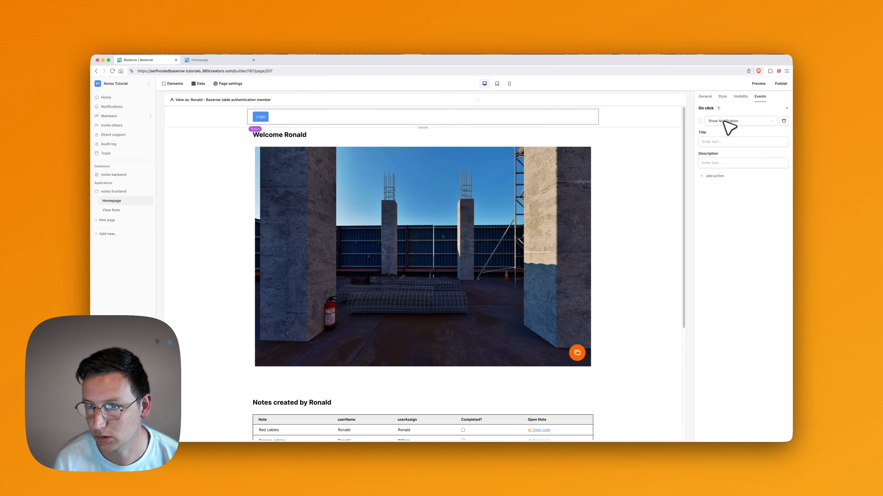
click(726, 123)
scroll(726, 151, up, 2)
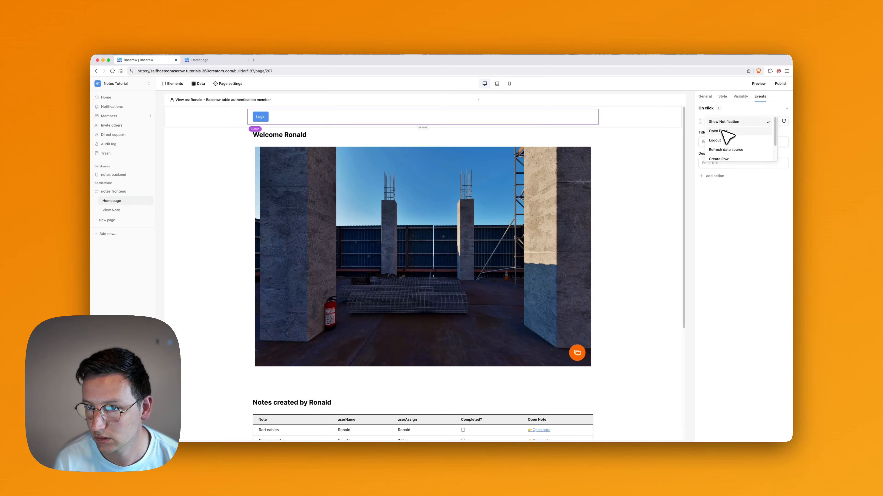
click(722, 132)
click(727, 141)
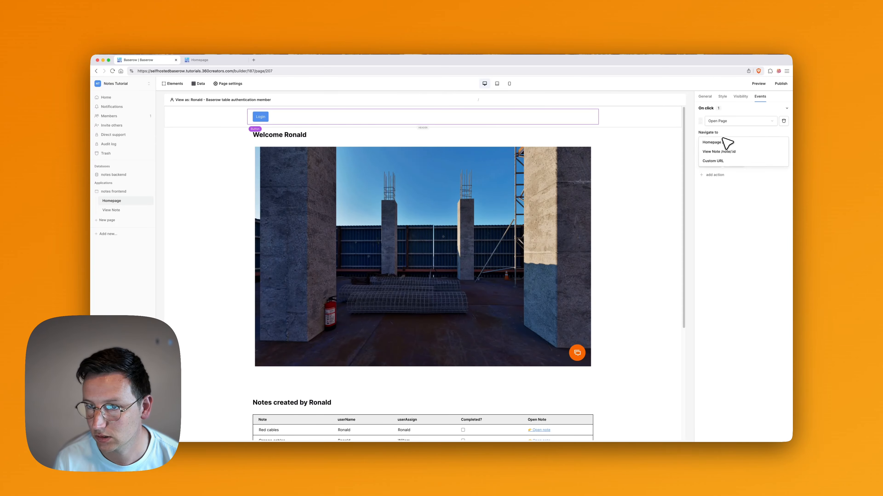
click(717, 142)
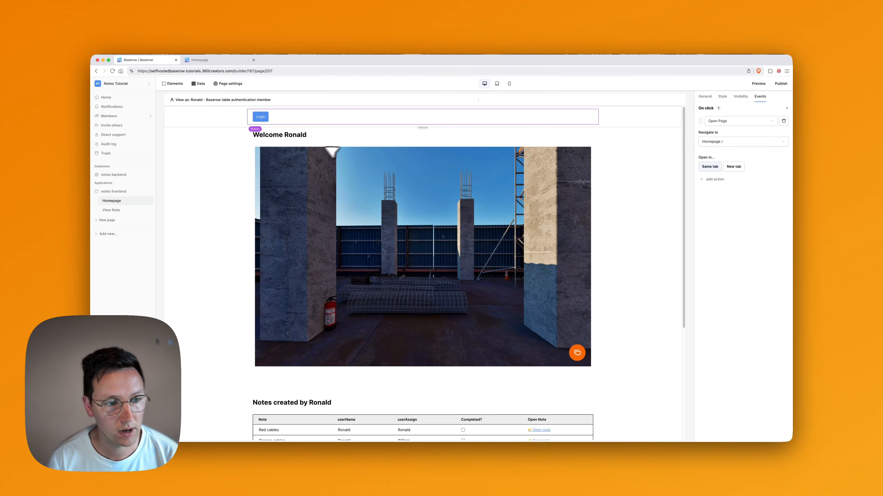
click(120, 210)
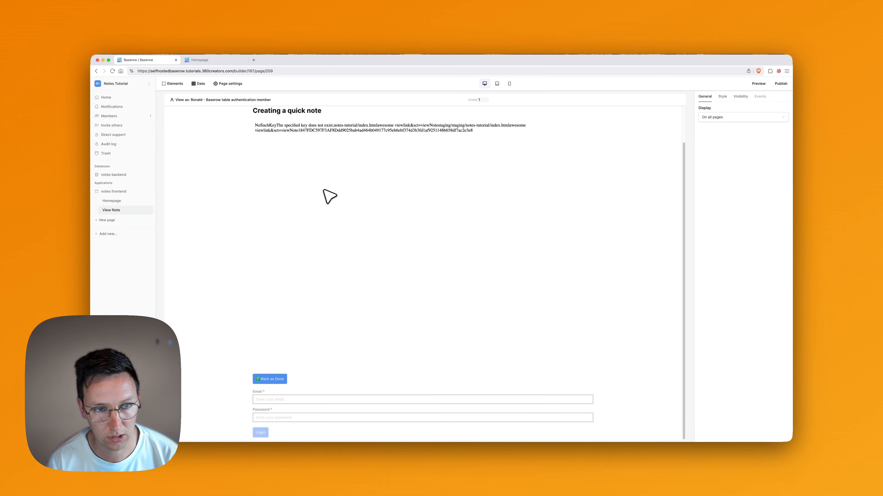
Delete the login form from View Note and open the Homepage header's visibility settings.
click(354, 420)
key(BackSpace)
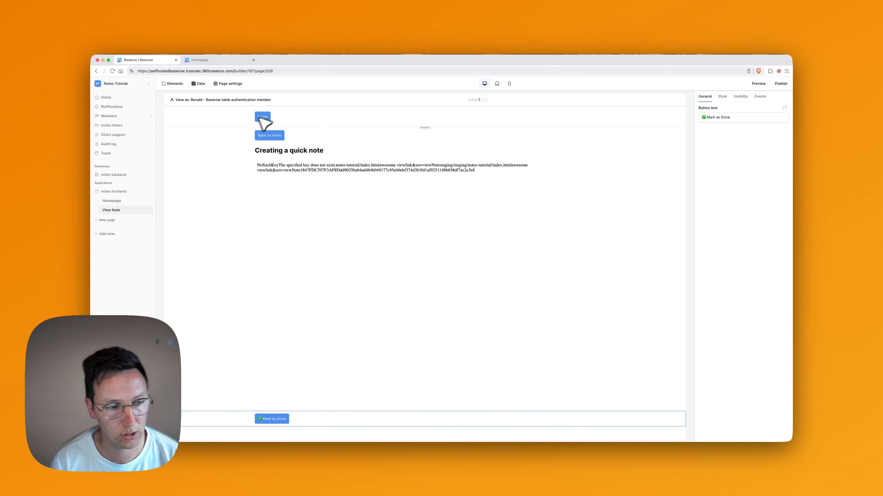
click(118, 202)
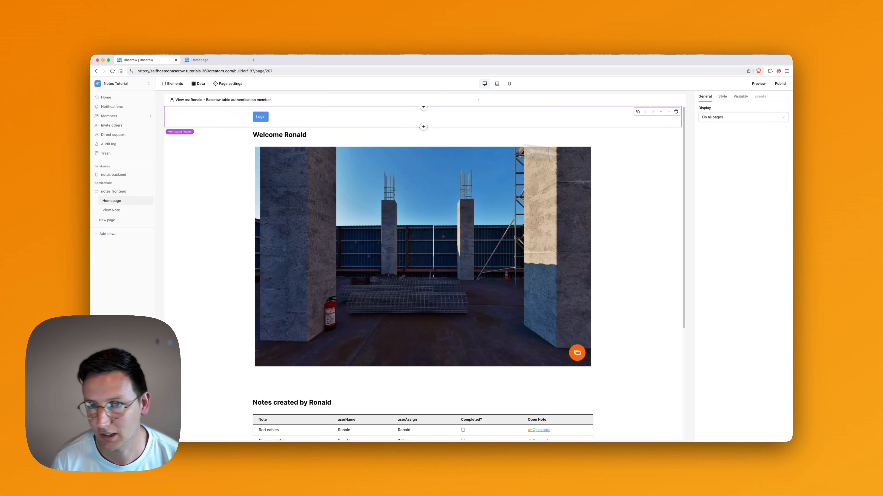
click(741, 97)
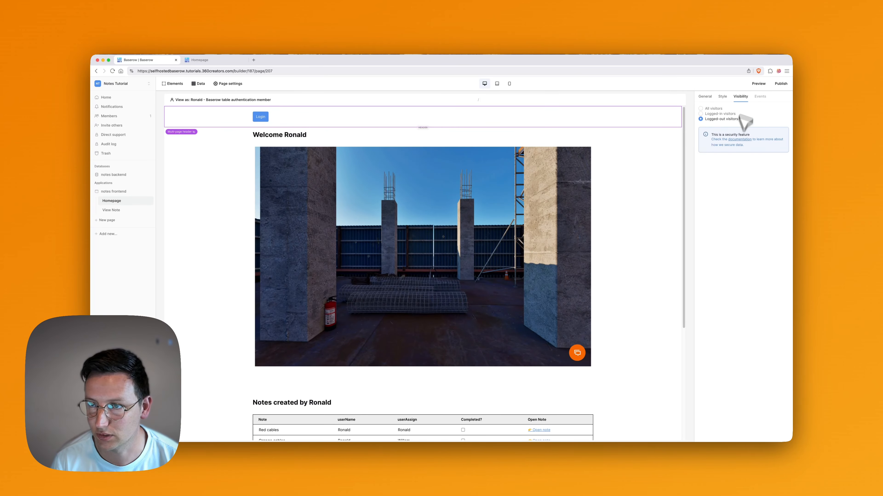
Preview the app in a new tab, then back in the editor copy and paste the Login button.
click(759, 84)
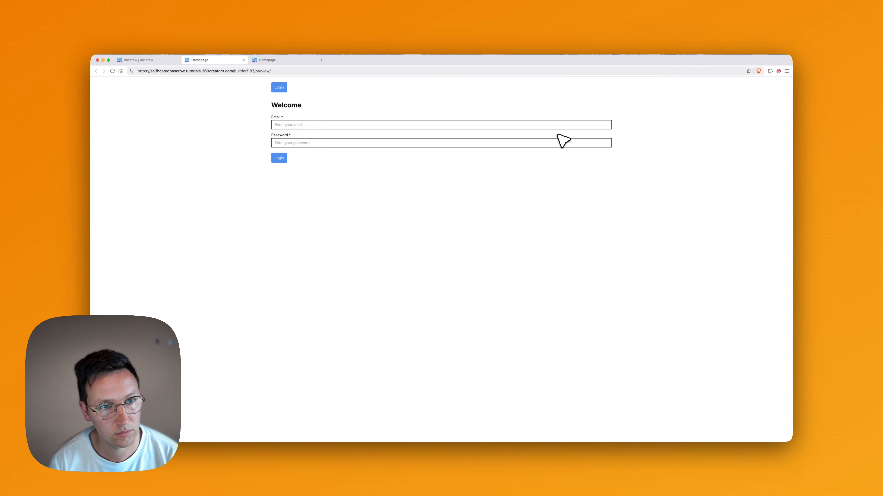
key(super+1)
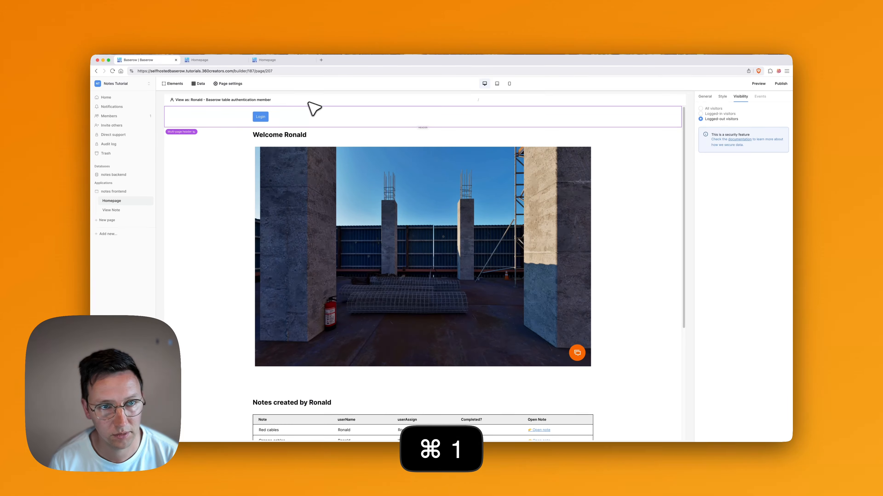
click(261, 117)
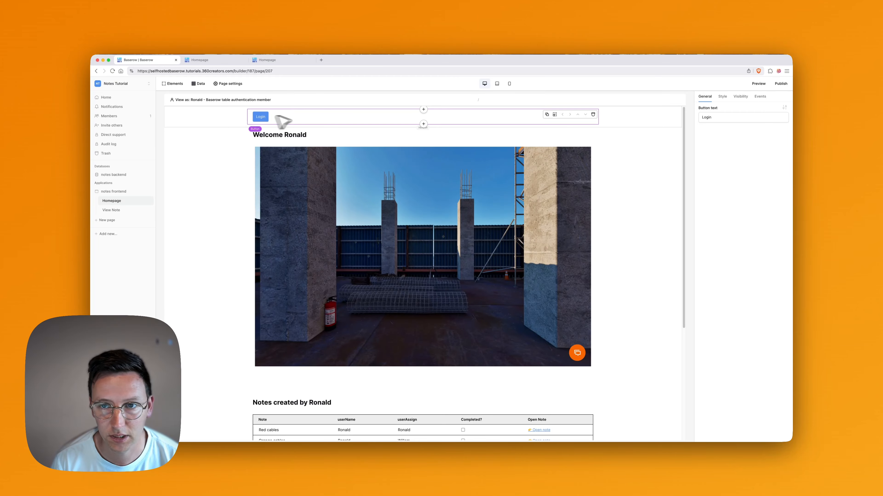
key(super+c)
key(super+v)
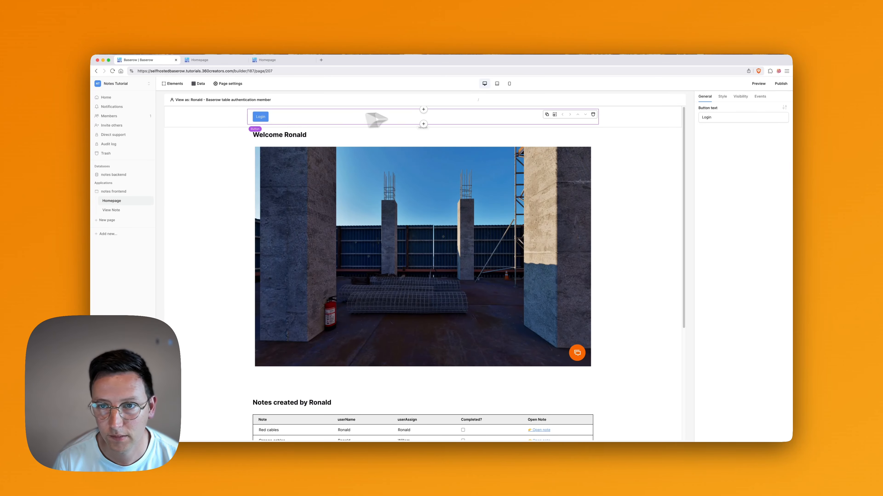
Add a new button below Login with the text 'Logout'.
click(424, 124)
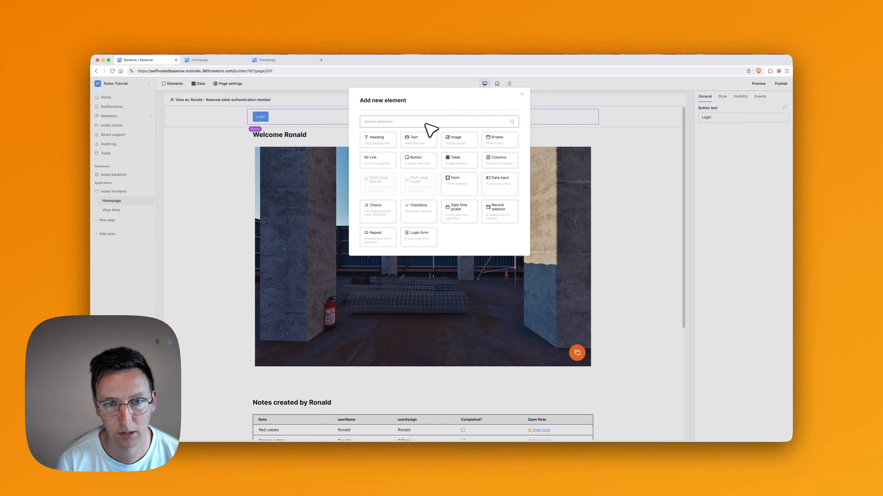
text(button)
click(382, 139)
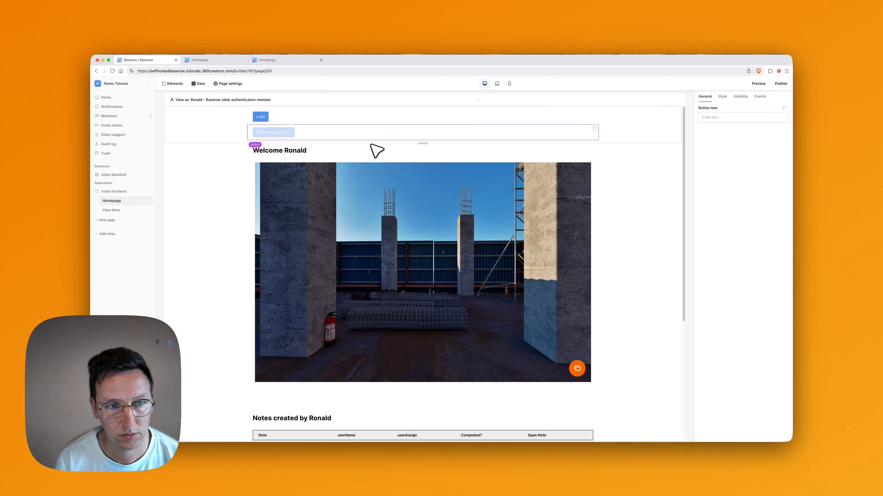
click(720, 117)
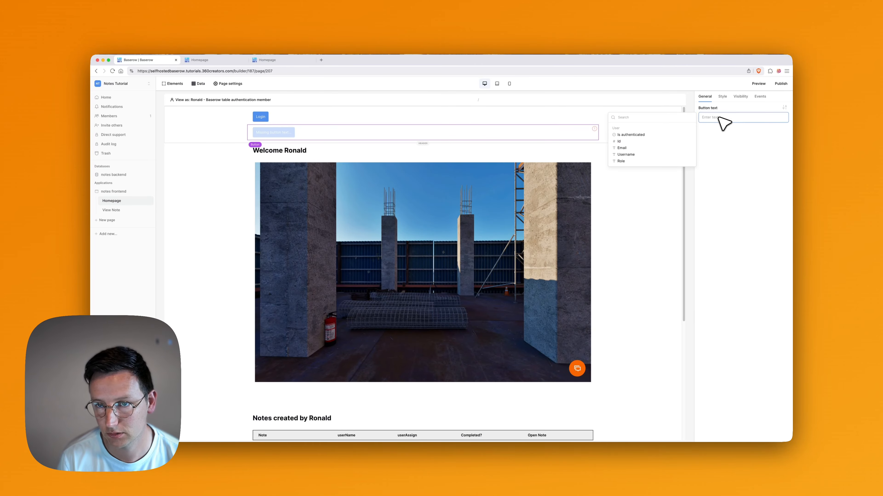
text(l)
key(BackSpace)
text(Logout)
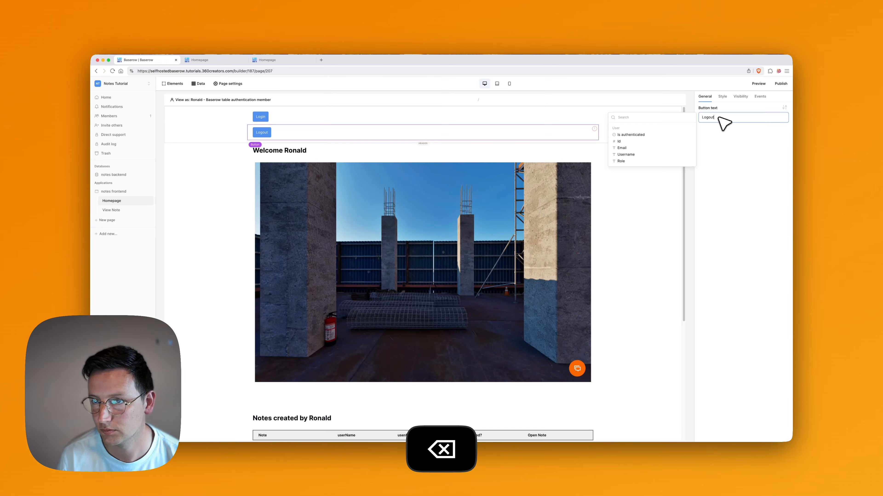
Show the Logout button only to logged-in visitors and make clicking it log the user out.
click(740, 98)
click(727, 115)
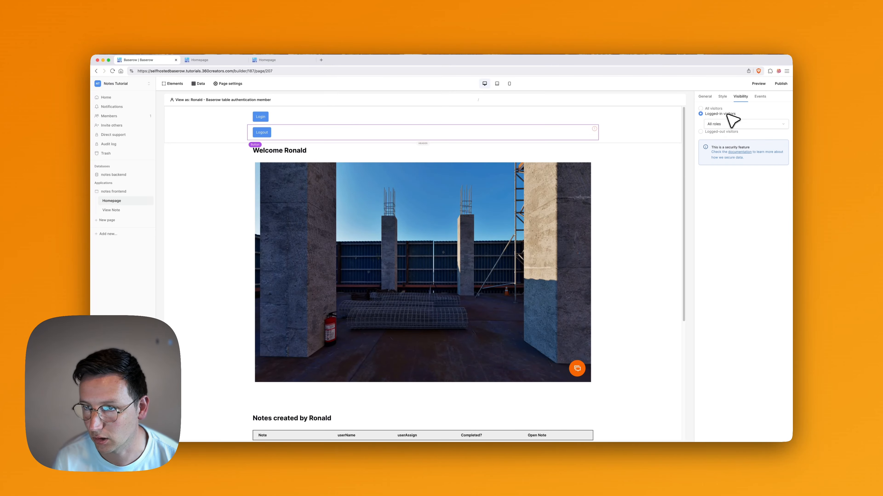
click(763, 100)
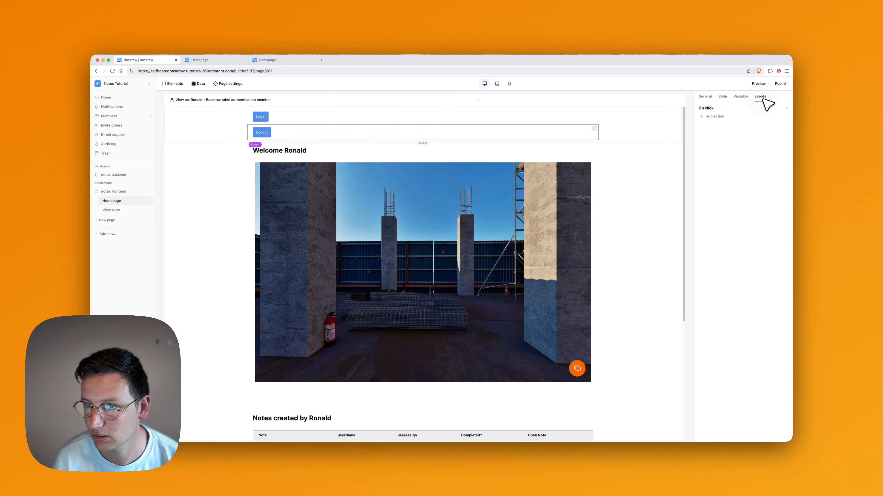
click(715, 117)
click(729, 122)
click(731, 143)
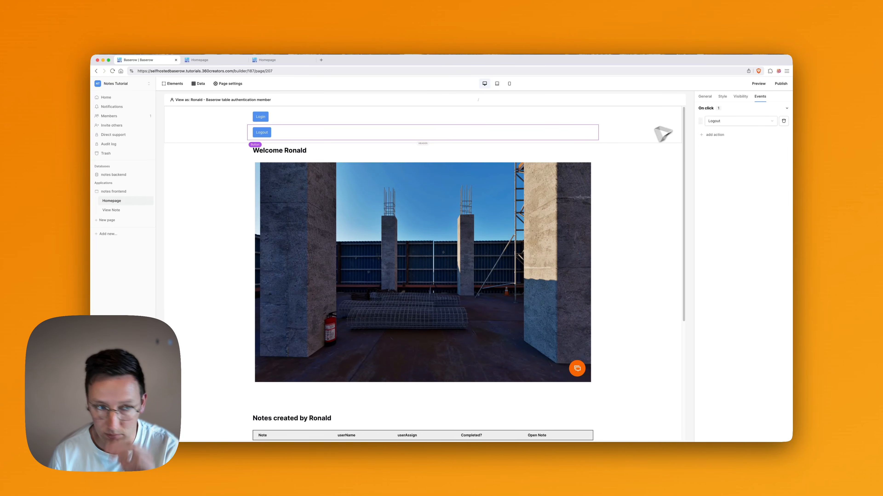
click(437, 117)
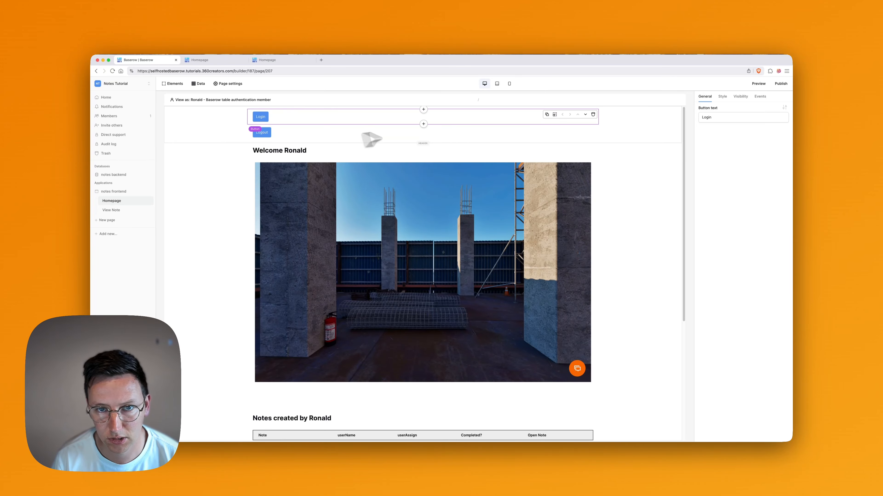
Insert a three-column layout below the Login button in the header.
click(424, 124)
text(butt)
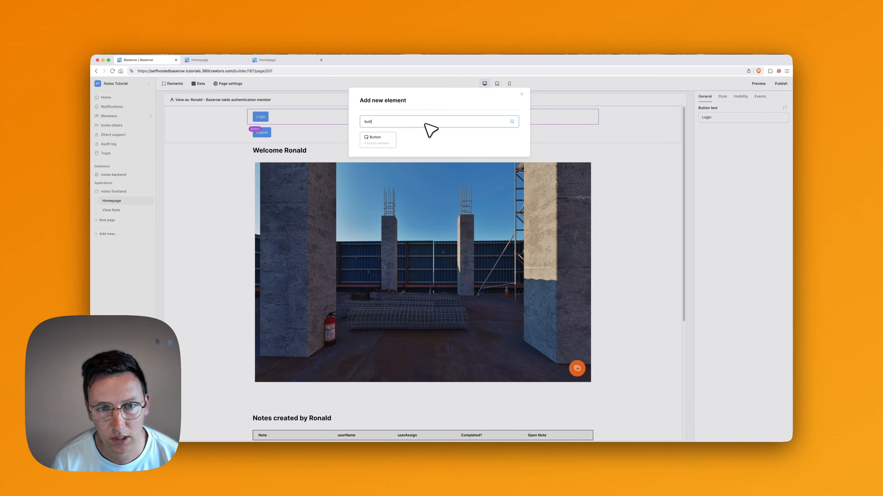
key(BackSpace)
key(BackSpace)
key(BackSpace)
key(BackSpace)
text(colu)
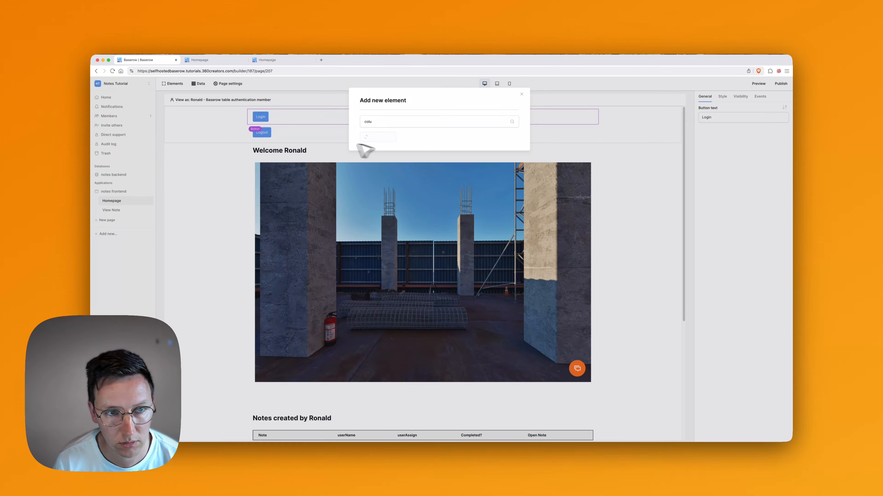
click(369, 138)
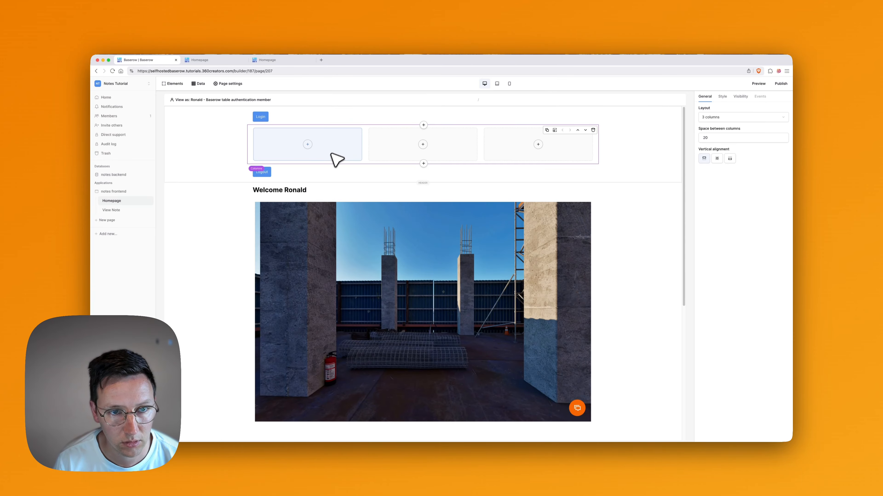
Copy the Login button and paste it into the first column.
click(263, 118)
key(cmd+c)
click(302, 149)
key(cmd+v)
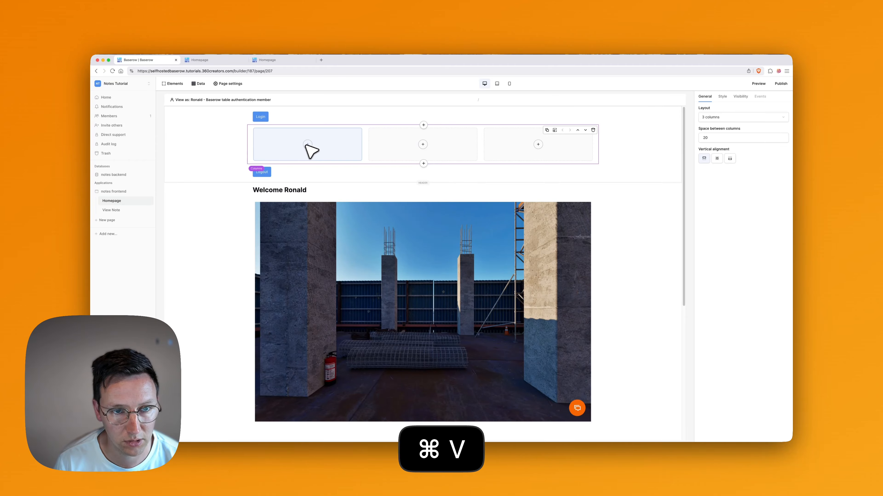
Add a 'Login' button to the first column, visible only to logged-out visitors.
click(306, 144)
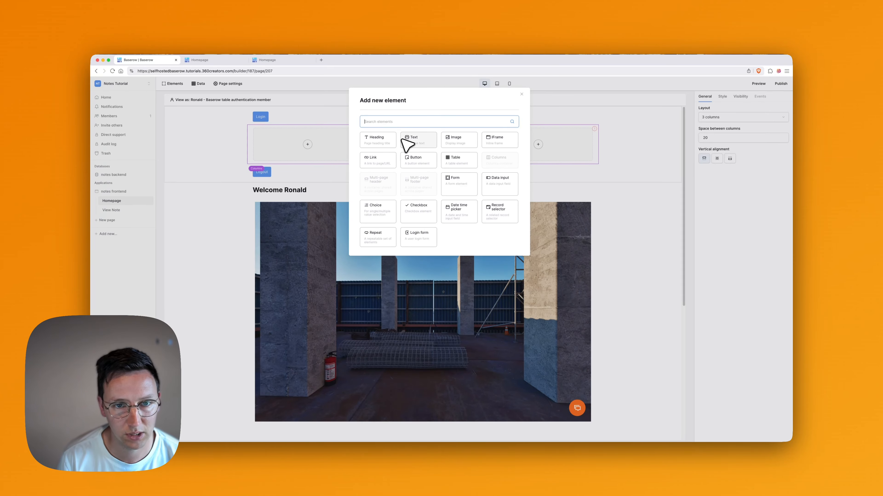
text(buto)
key(BackSpace)
click(391, 140)
click(739, 117)
text(Login)
click(740, 97)
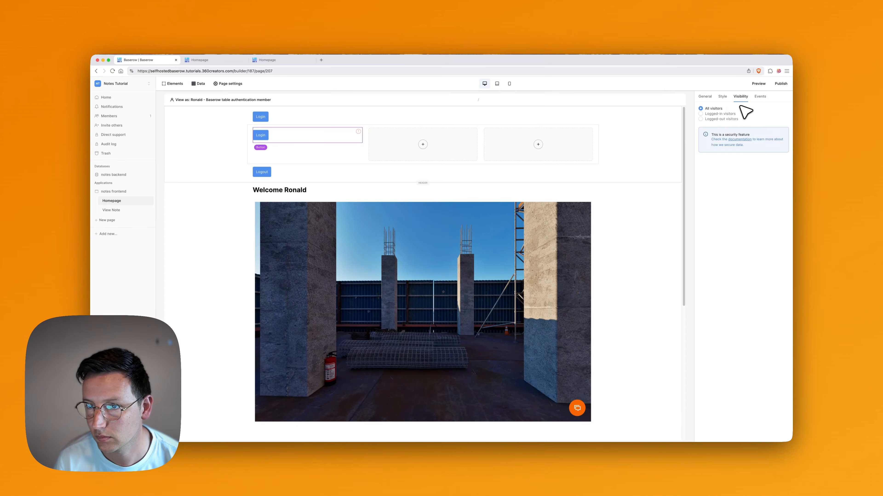
click(721, 118)
click(760, 97)
Add a 'Logout' button to the third column, visible only to logged-in visitors.
click(539, 144)
text(but)
click(387, 139)
click(740, 117)
text(Logout)
click(741, 97)
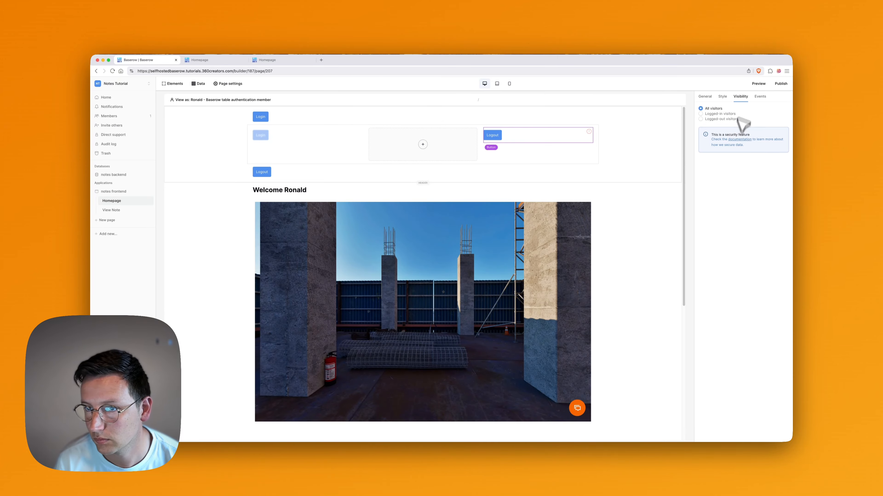
click(720, 113)
Delete the old header buttons and move Login into the third column above Logout.
key(BackSpace)
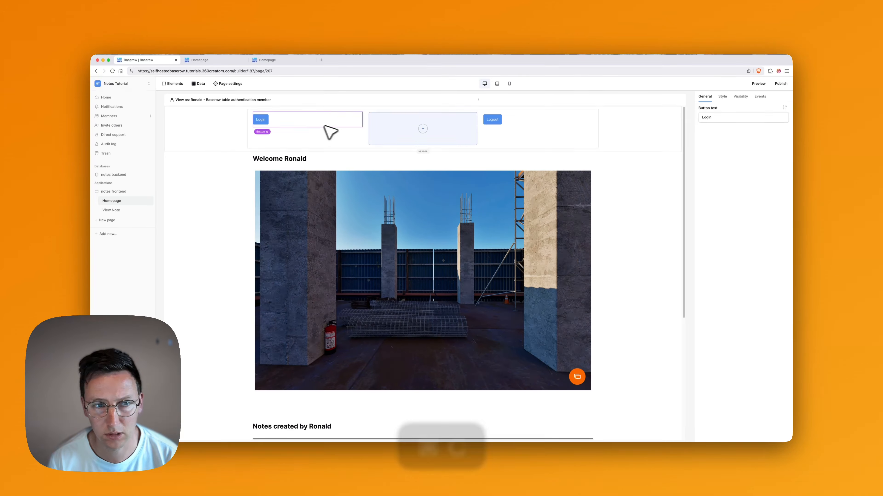
click(524, 125)
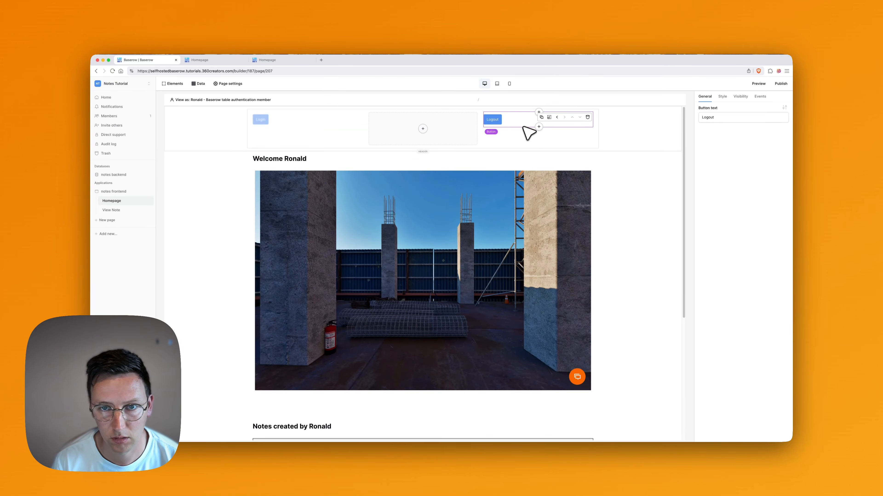
click(304, 120)
click(334, 117)
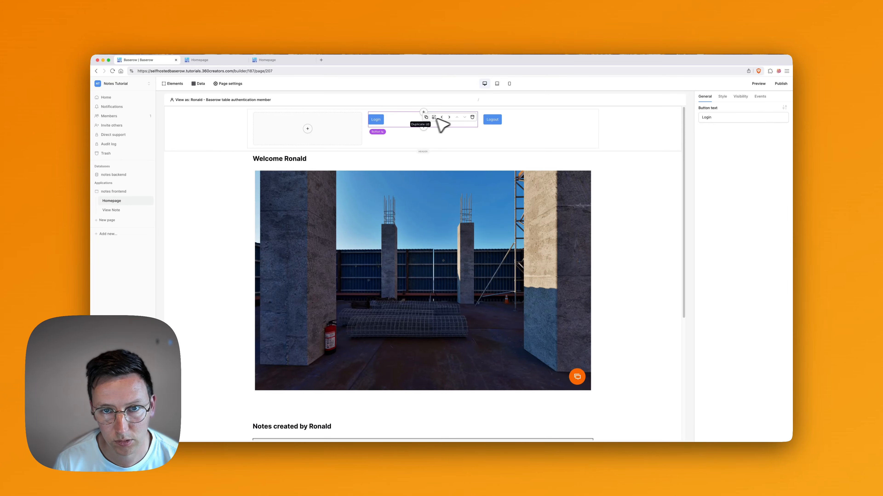
click(449, 117)
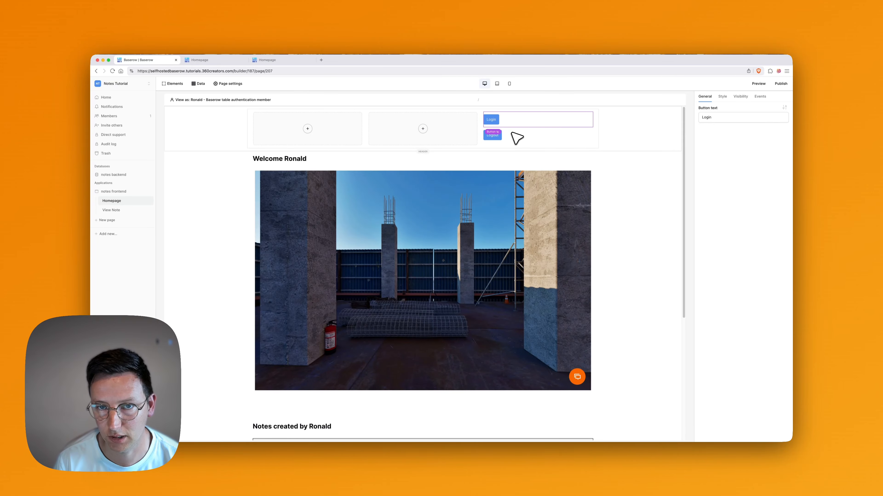
Preview the View Note page for note 5 (note/5), then return to the page editor.
click(432, 142)
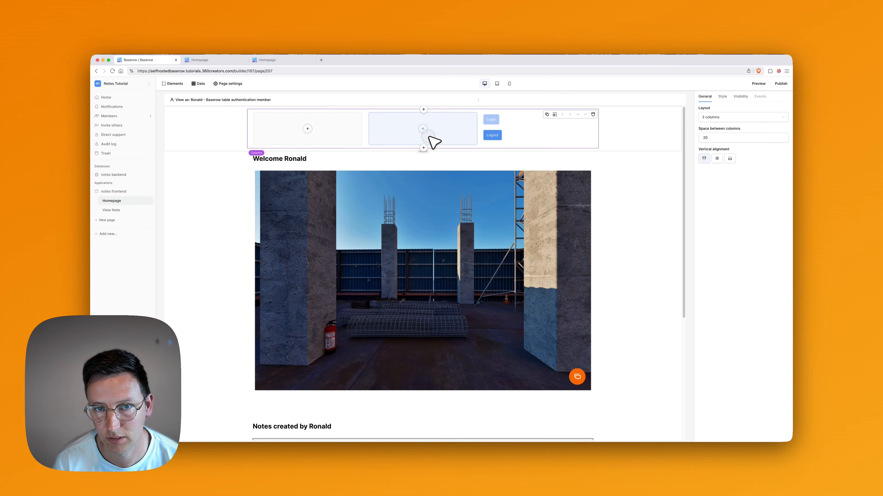
click(759, 84)
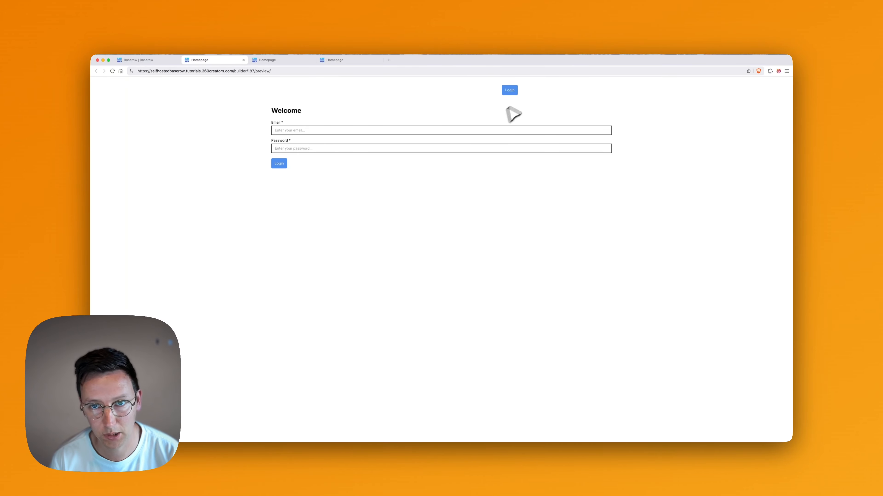
click(306, 72)
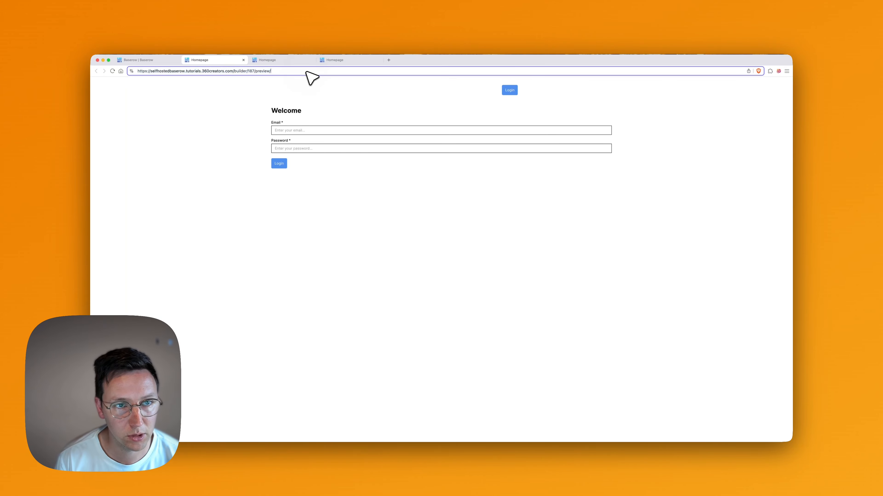
text(note/5)
key(Return)
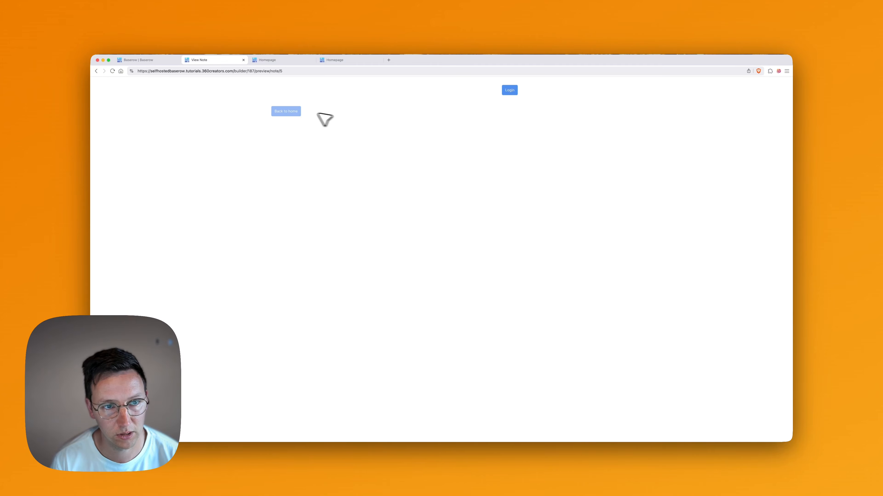
click(156, 59)
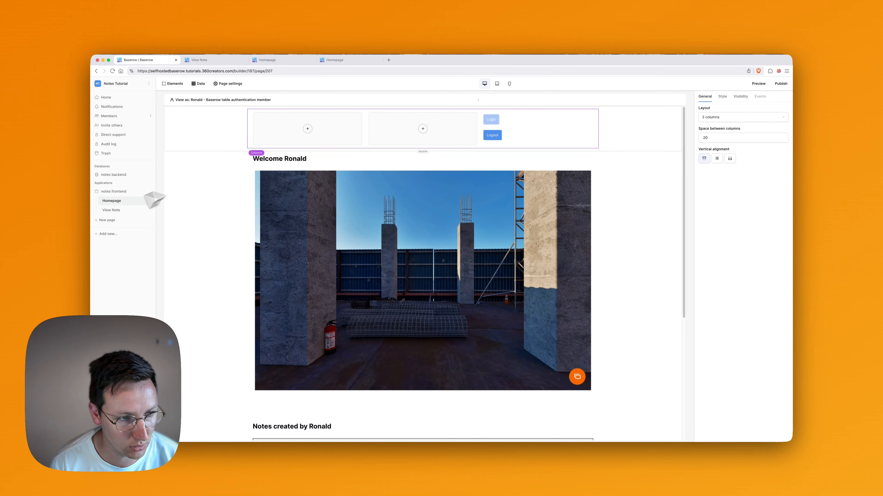
Delete the Back to home button from View Note and reload the note preview.
click(115, 210)
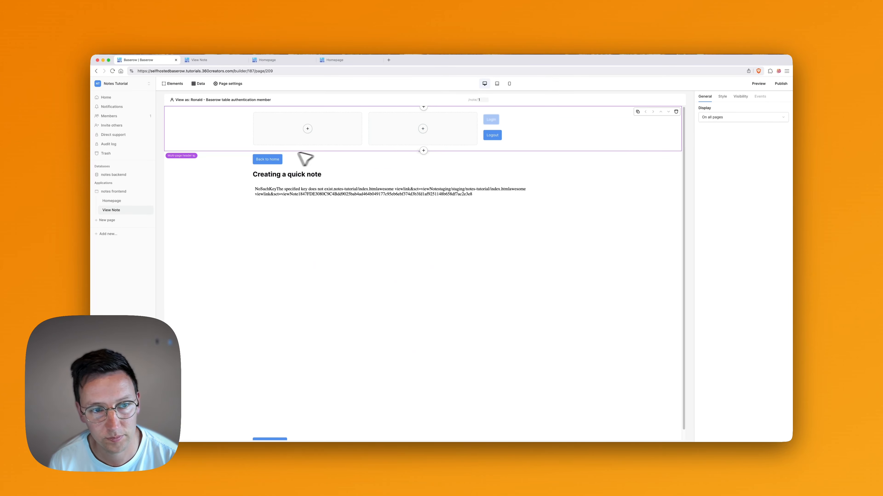
click(281, 159)
key(BackSpace)
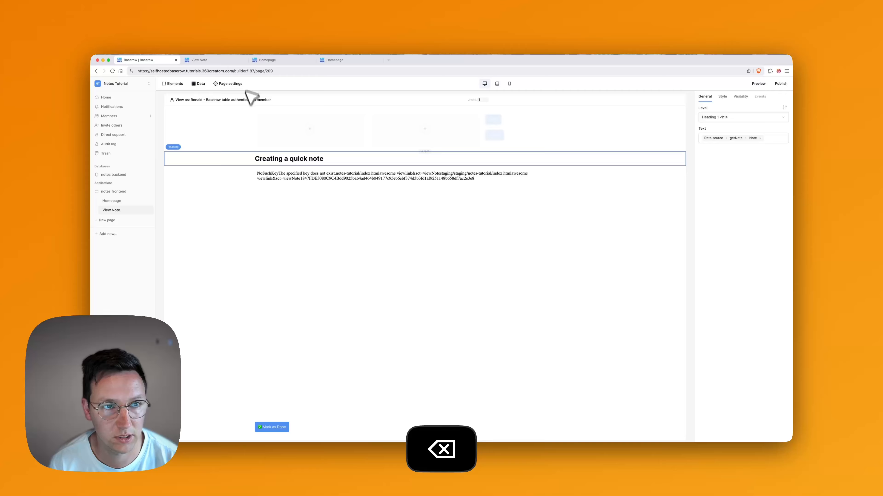
click(201, 60)
key(super+r)
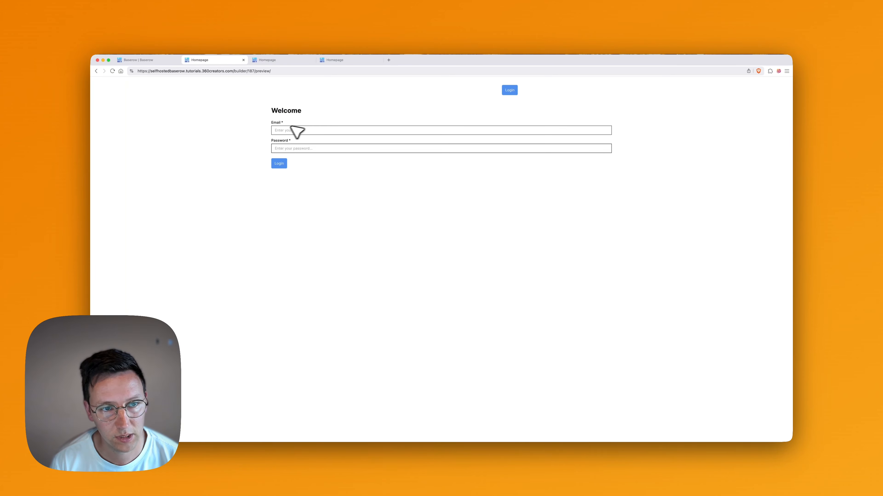
Log in to the preview with the user's e-mail and password, then scroll through the tour and tables.
key(super+v)
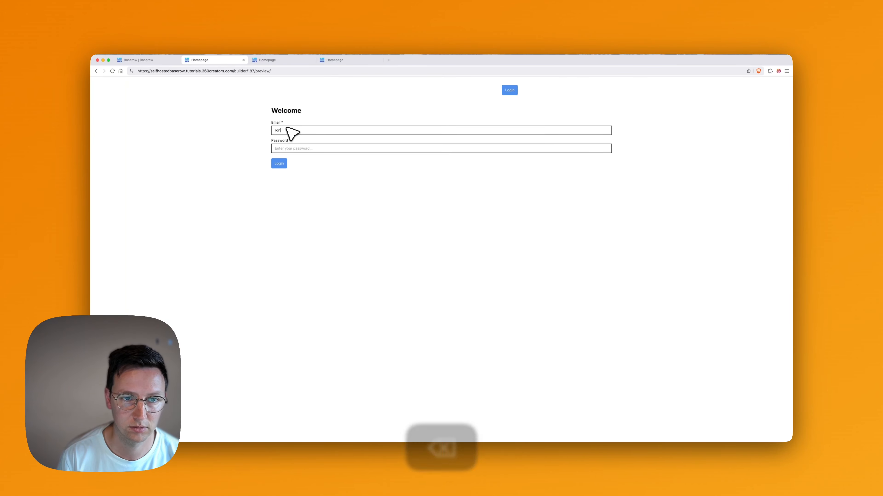
key(Tab)
text(•)
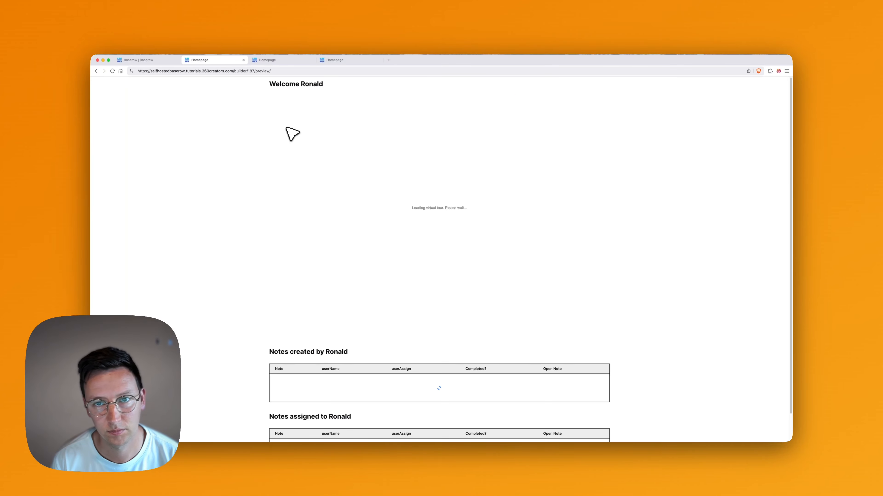
scroll(647, 178, down, 2)
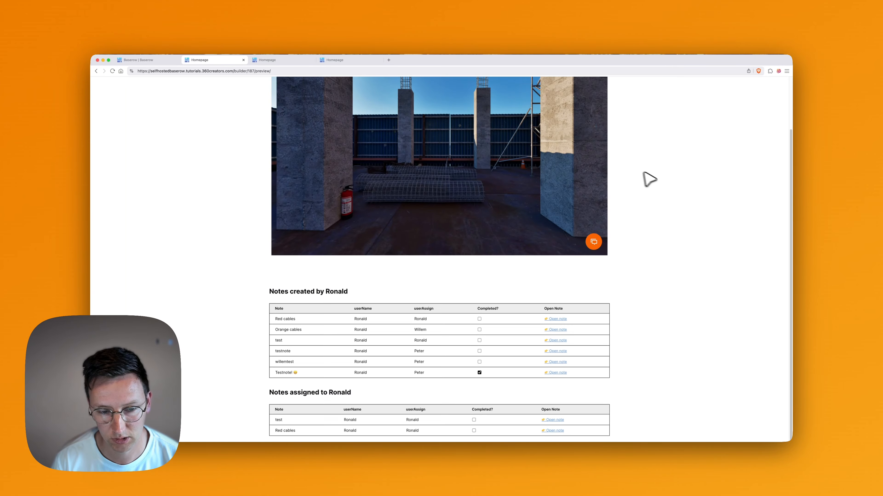
scroll(660, 179, up, 2)
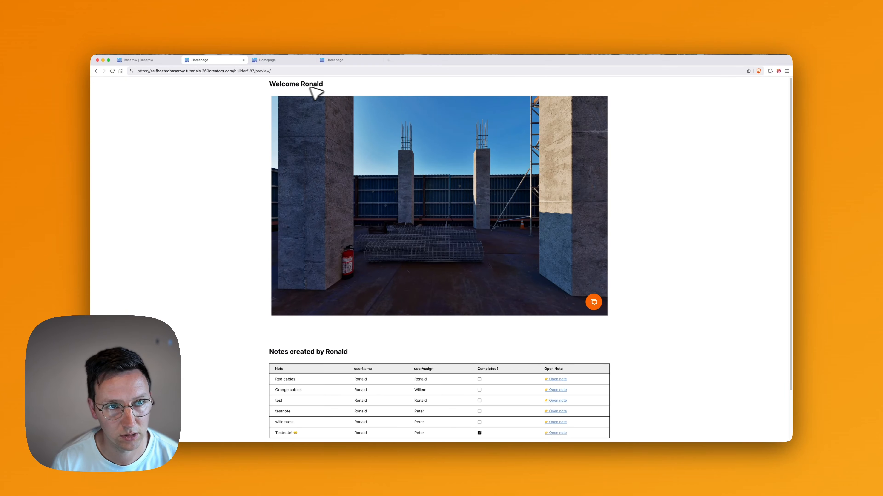
Inspect the visibility settings of the header's Login and Logout buttons.
key(super+1)
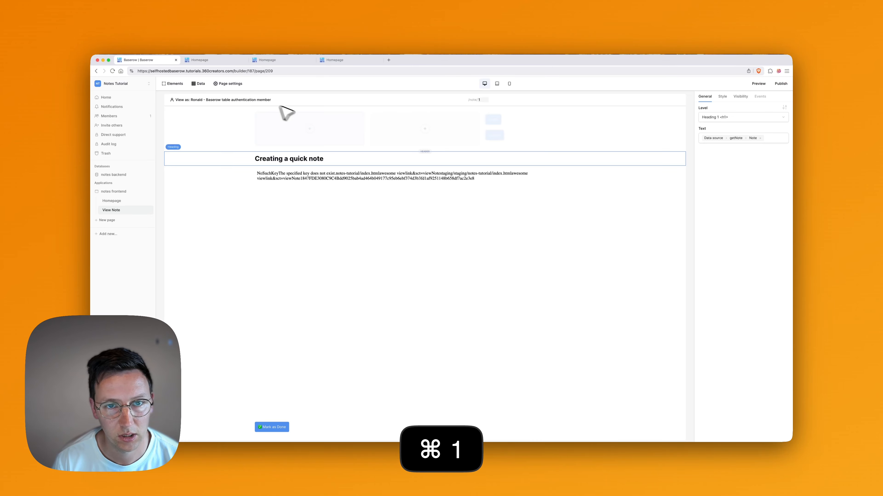
click(502, 122)
click(518, 136)
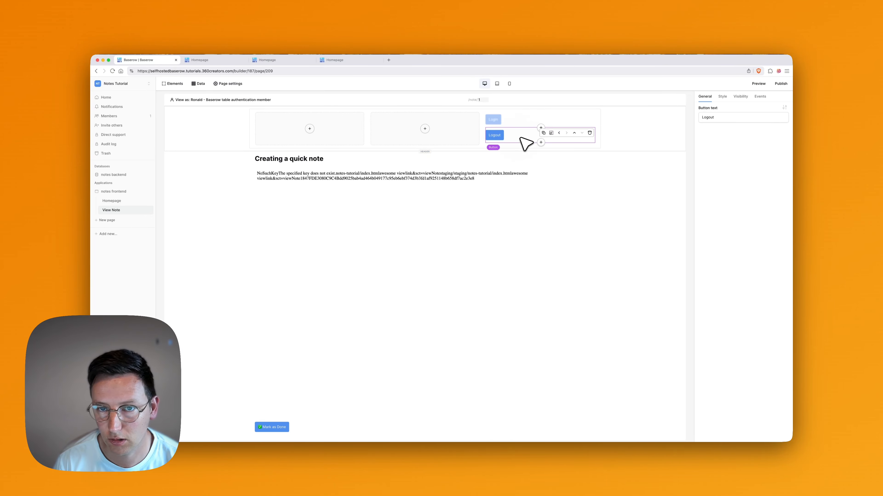
click(740, 97)
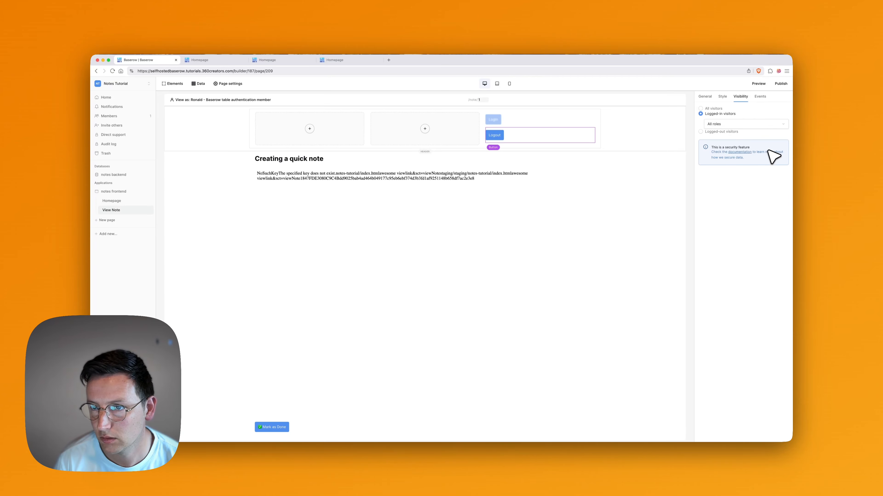
Set the Homepage's shared header visibility to All visitors.
click(121, 202)
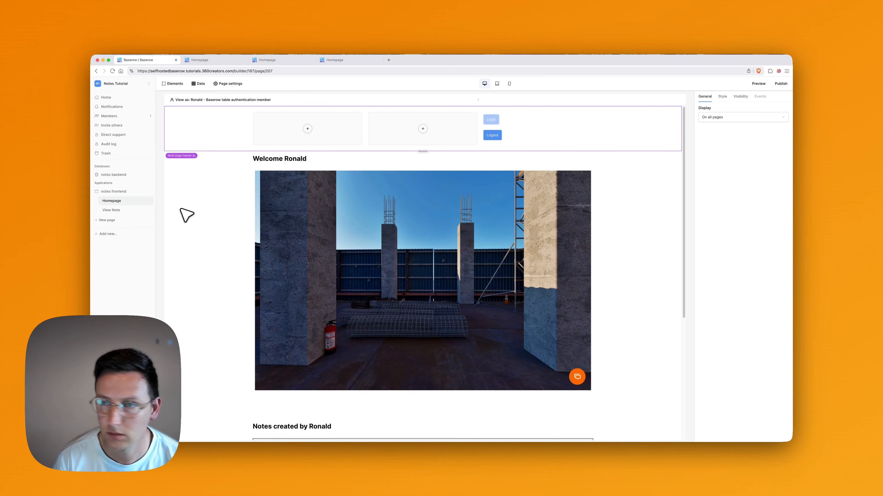
click(741, 98)
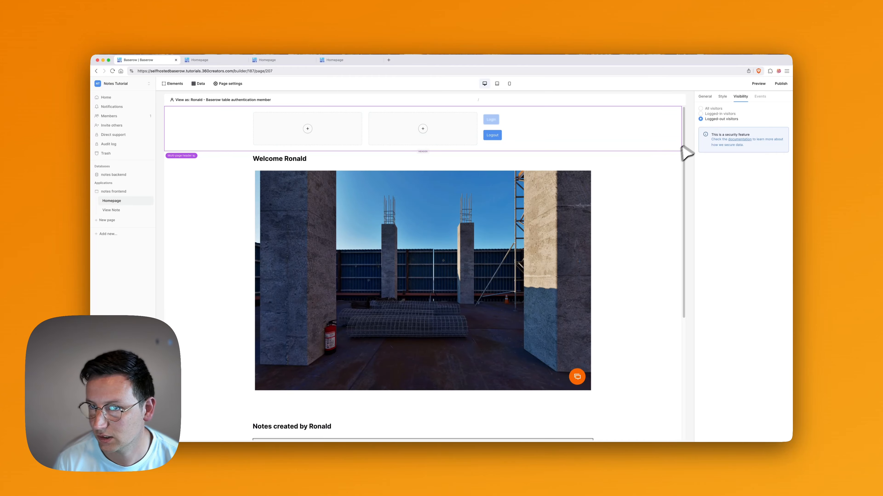
click(711, 108)
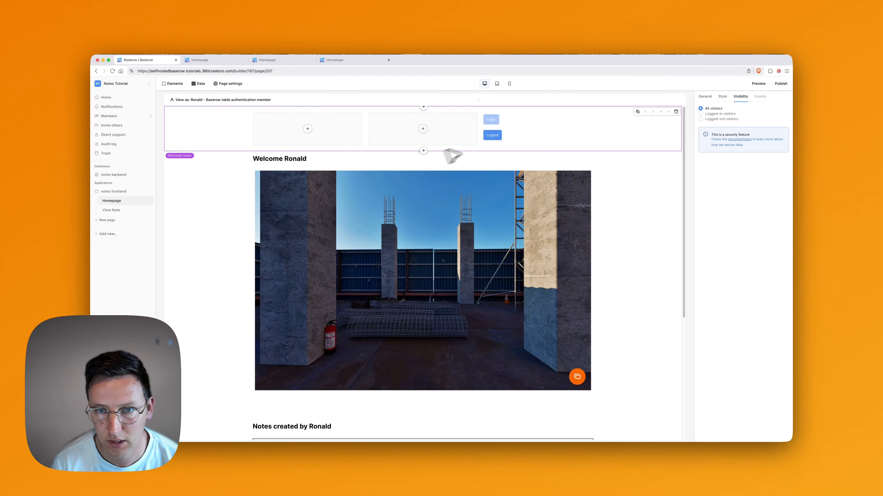
Recheck the Logout button's visibility and preview the app in a new tab.
click(487, 138)
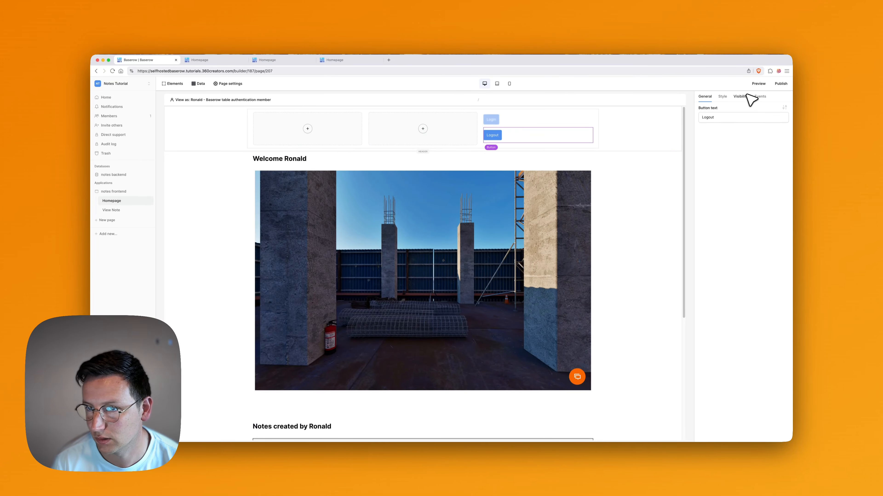
click(743, 100)
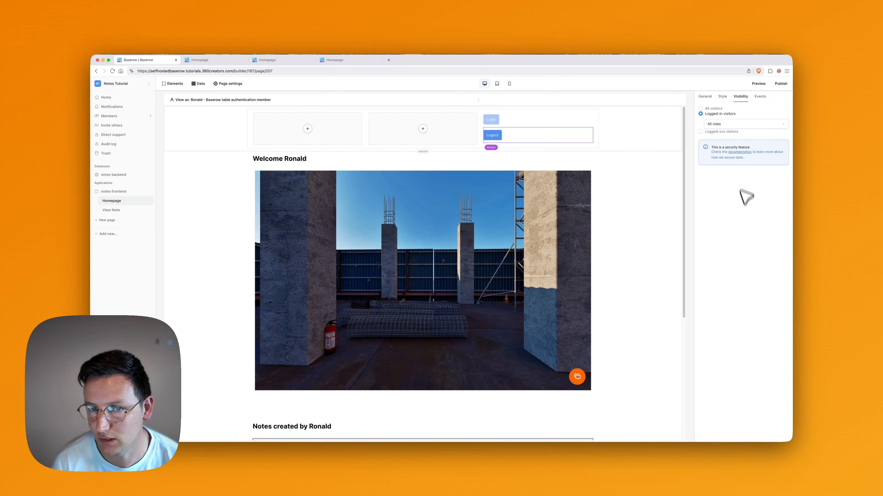
click(759, 84)
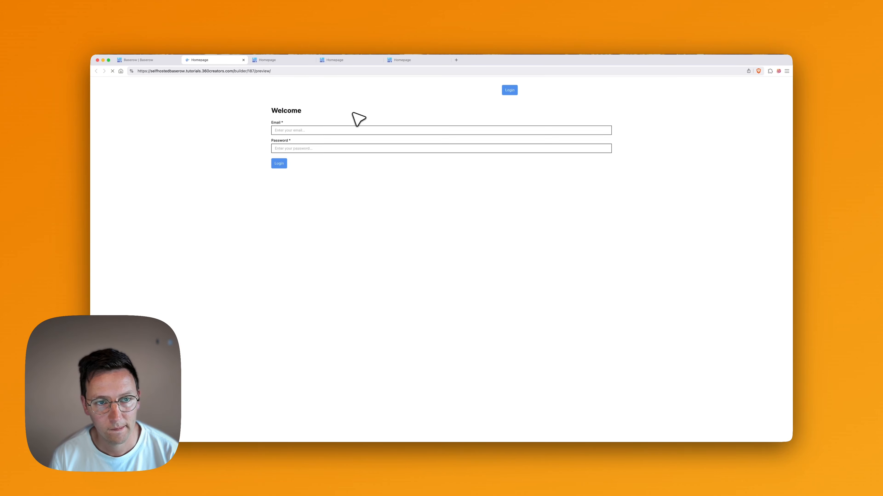
Log in with the user's e-mail and password, scroll the page, then log out.
click(314, 129)
key(Tab)
text(•••••••••••)
key(BackSpace)
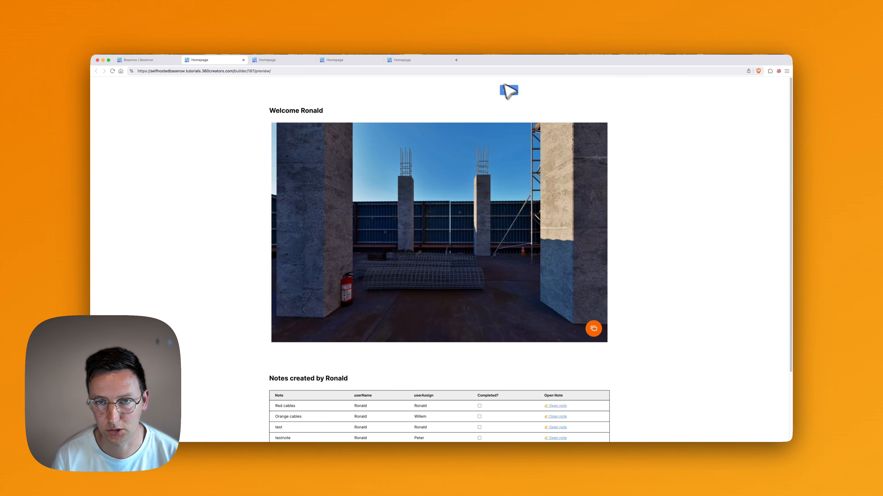
scroll(651, 168, down, 5)
scroll(648, 165, up, 5)
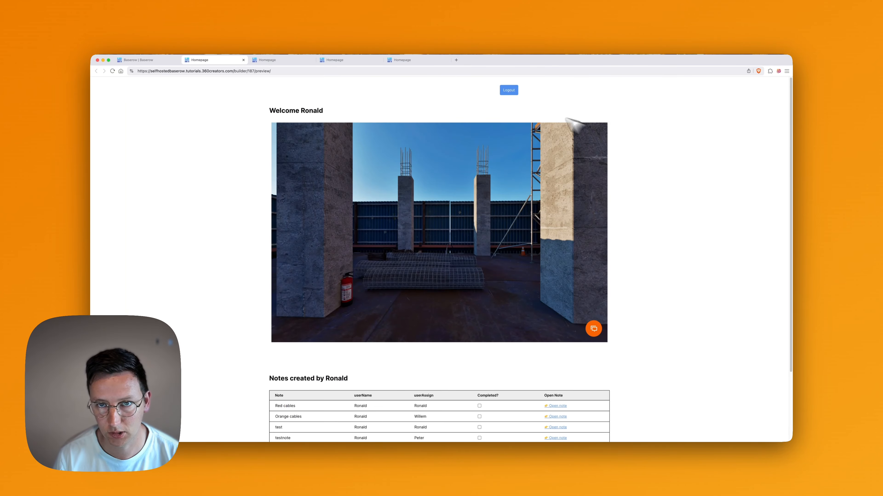
click(510, 91)
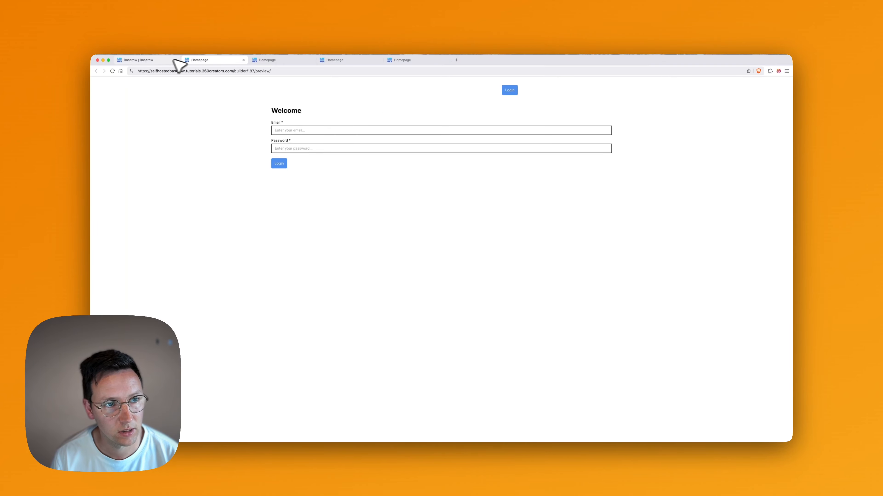
Add a button element to the header, then delete it again.
click(156, 60)
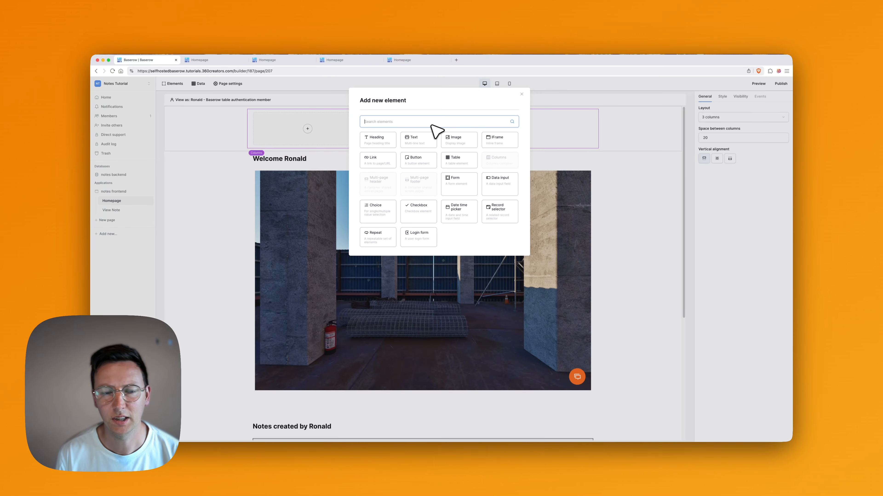
text(butt)
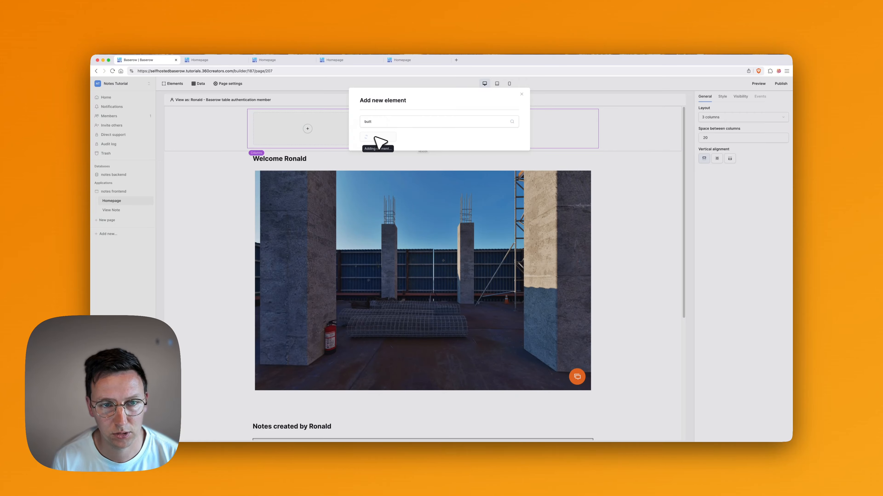
click(375, 136)
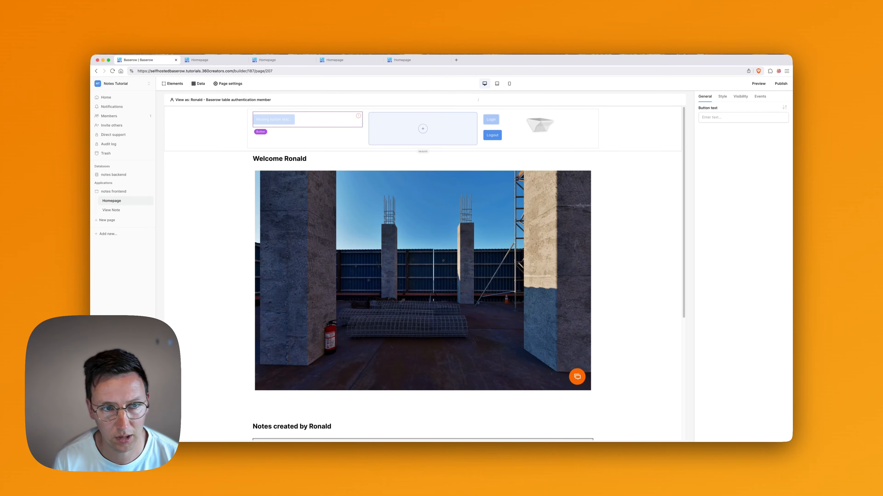
mouse_move(314, 127)
key(BackSpace)
Add a Link element to the header with text Home navigating to Homepage /.
click(306, 127)
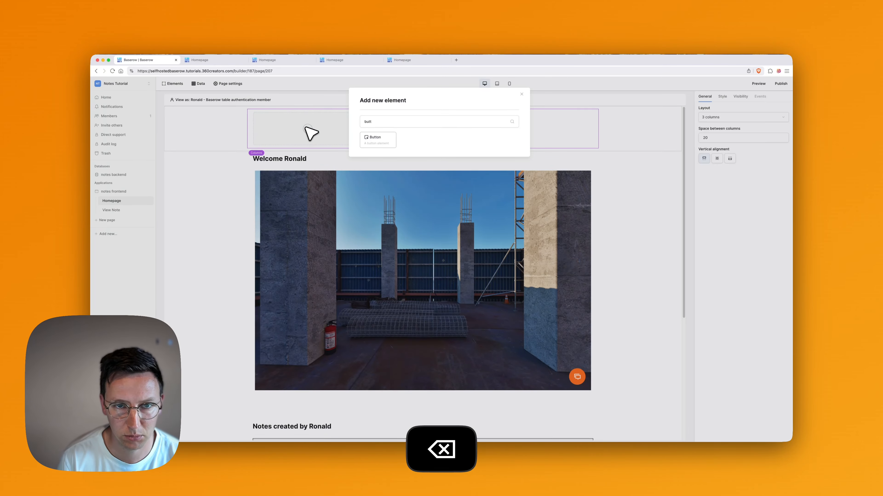
click(375, 123)
key(super+a)
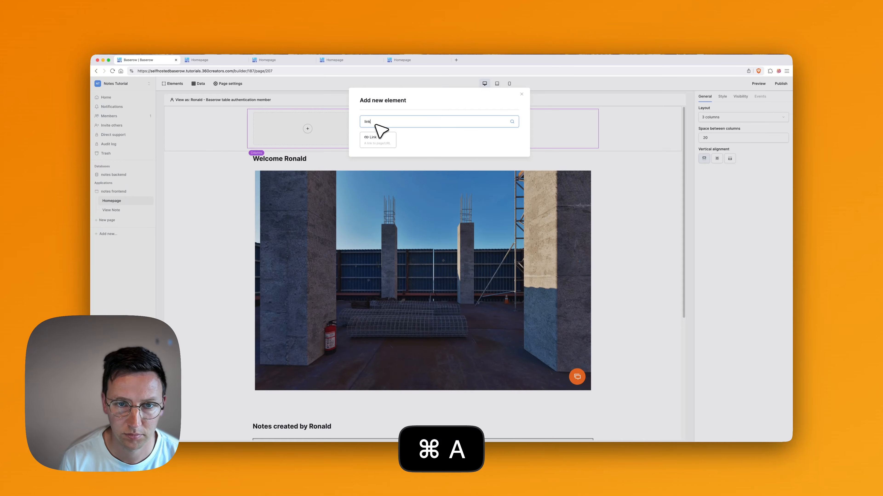
click(375, 140)
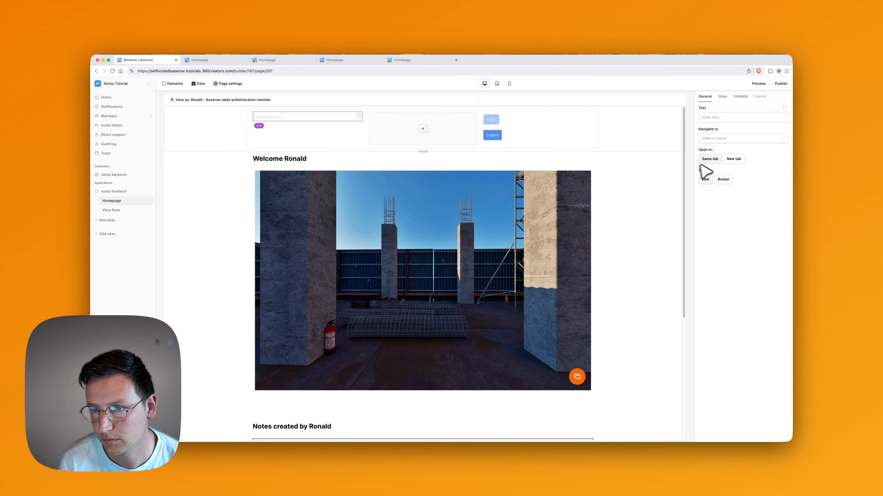
click(723, 118)
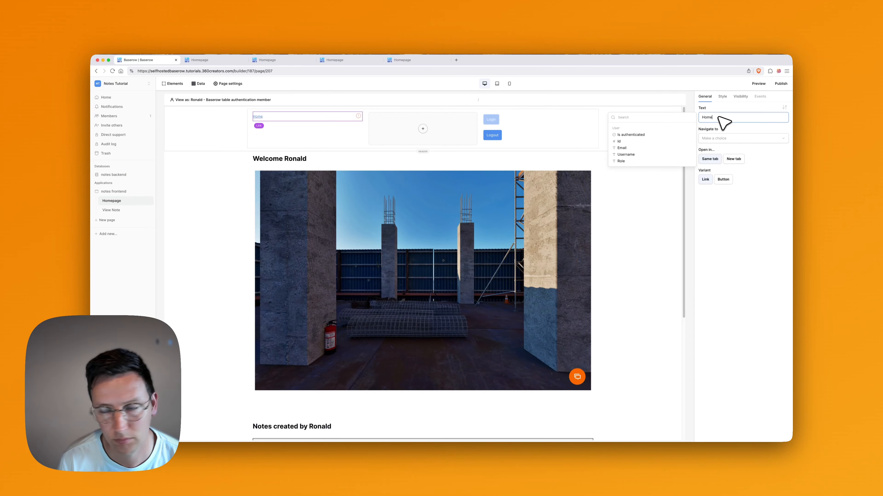
click(746, 139)
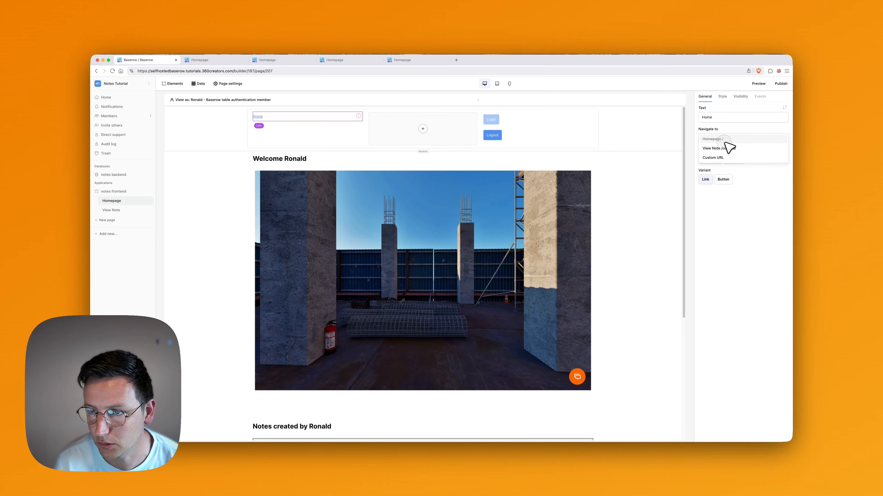
click(727, 149)
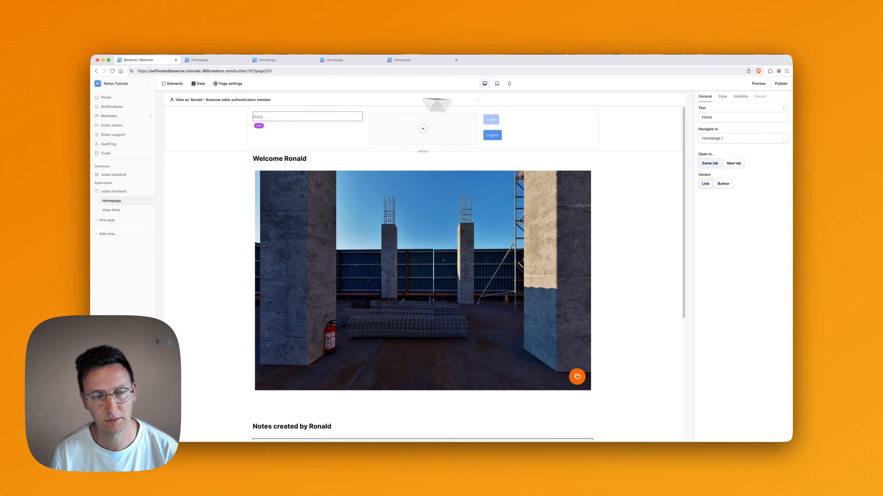
Select the new Home link, then open the View Note page in the editor.
click(256, 116)
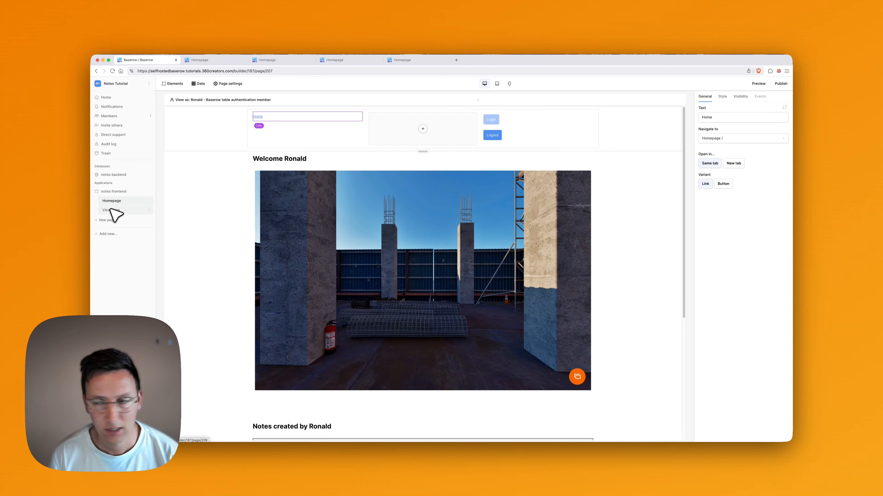
scroll(223, 194, down, 5)
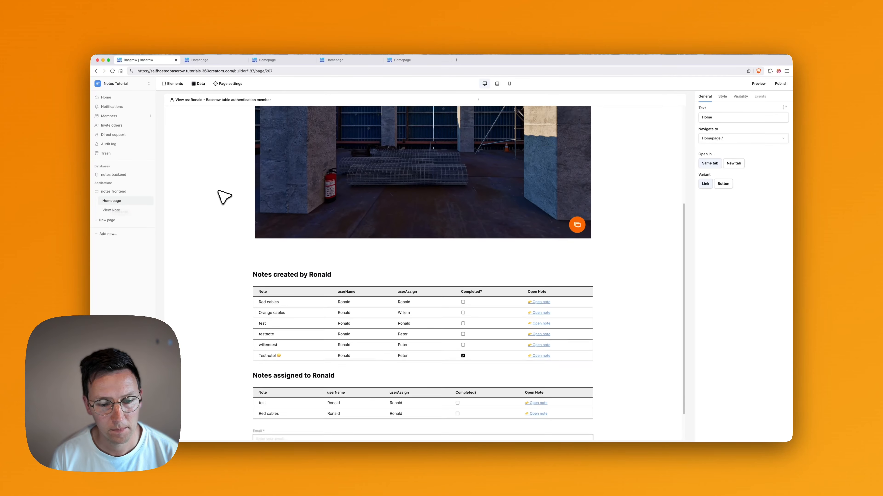
scroll(223, 194, up, 5)
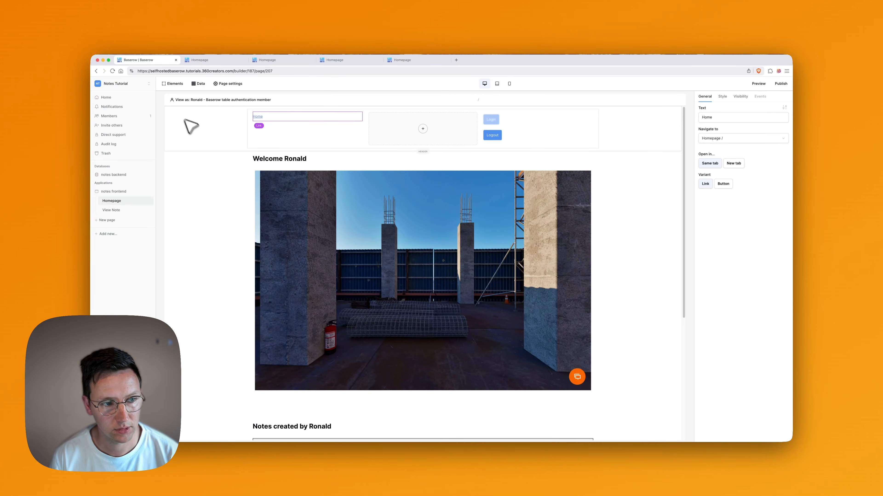
click(112, 210)
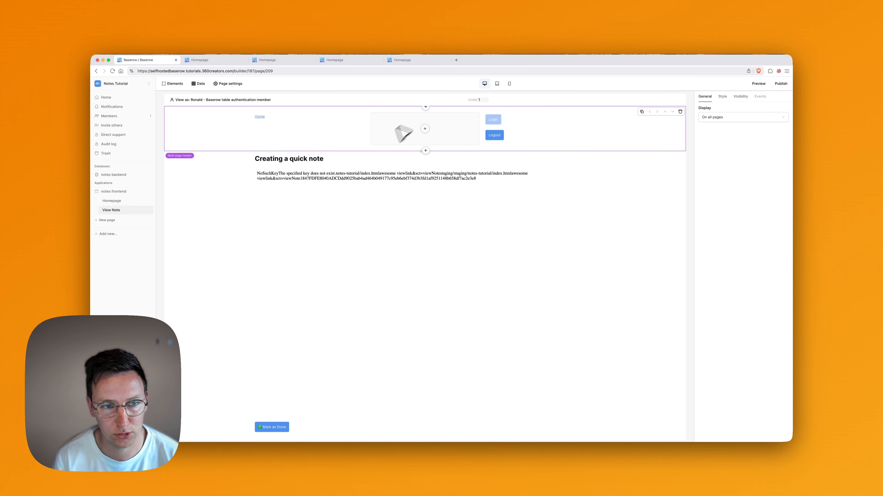
Copy row 3's viewLink value into row 1 of the notes table.
click(210, 59)
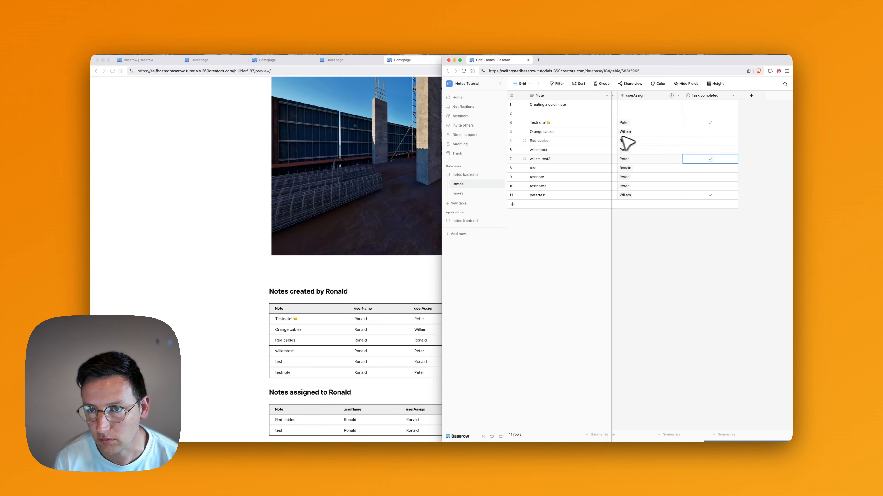
scroll(627, 142, left, 5)
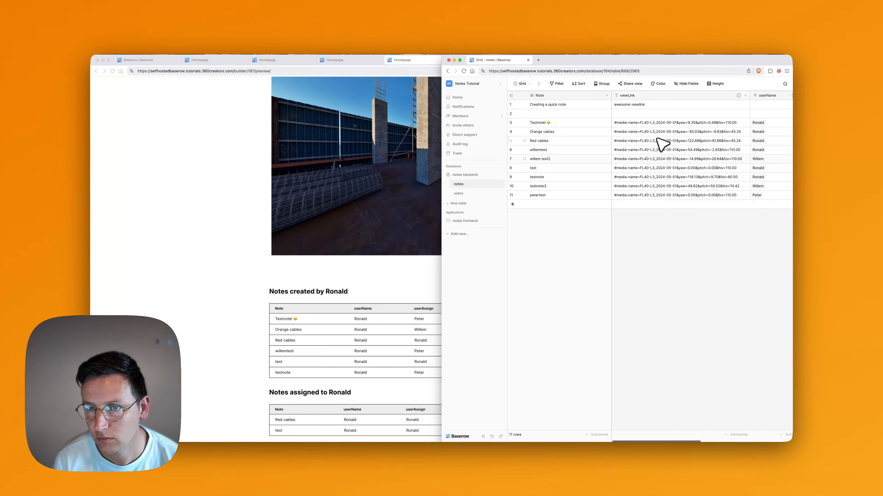
click(635, 122)
key(super+c)
click(642, 105)
key(super+v)
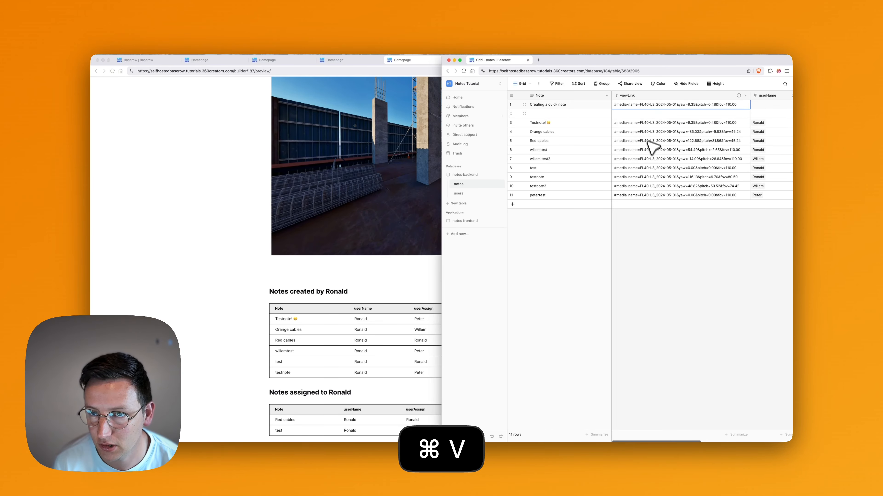
click(650, 150)
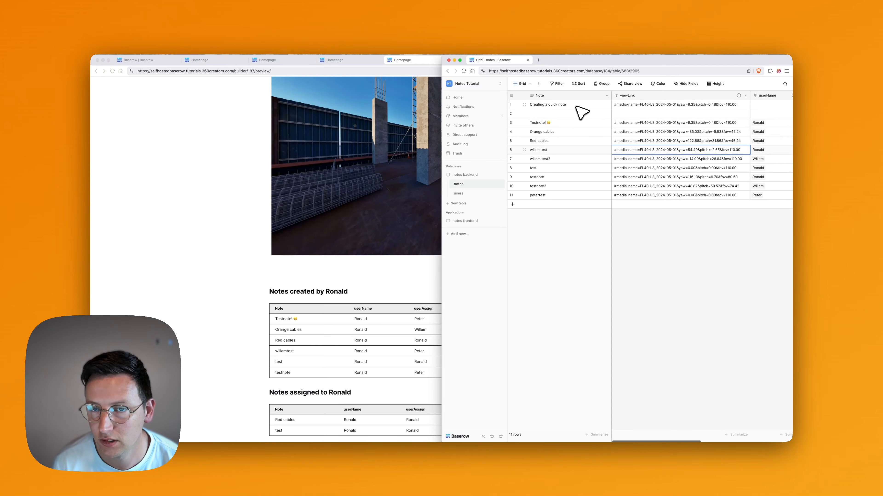
scroll(729, 139, right, 3)
Copy row 3's userName and userAssign values into row 1.
click(706, 122)
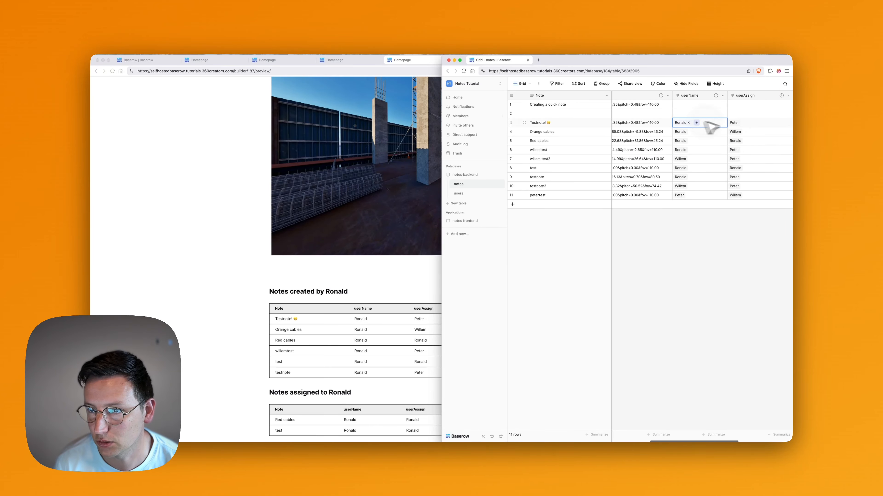
drag(705, 123, 761, 123)
scroll(753, 122, right, 2)
key(super+c)
click(640, 105)
key(super+v)
Paste row 3's userName and userAssign values into row 2.
click(641, 114)
key(super+v)
scroll(640, 114, left, 4)
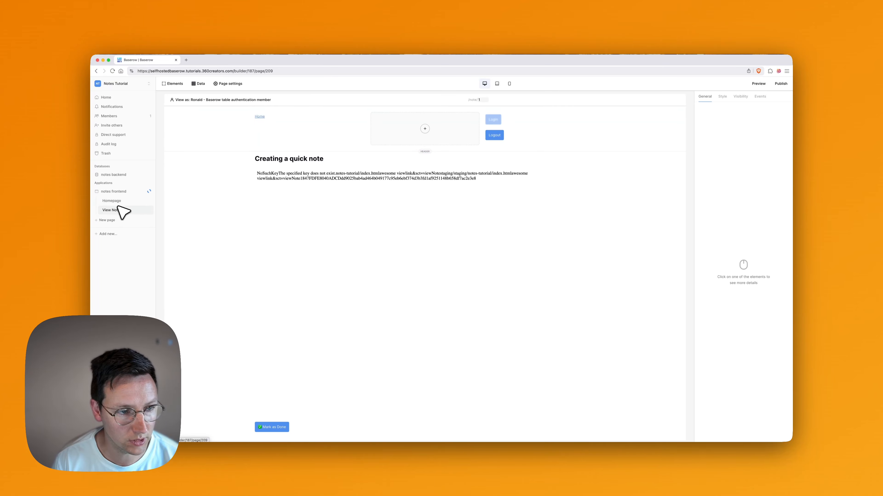
Open the View Note page, then start a new table in the notes backend database.
click(514, 121)
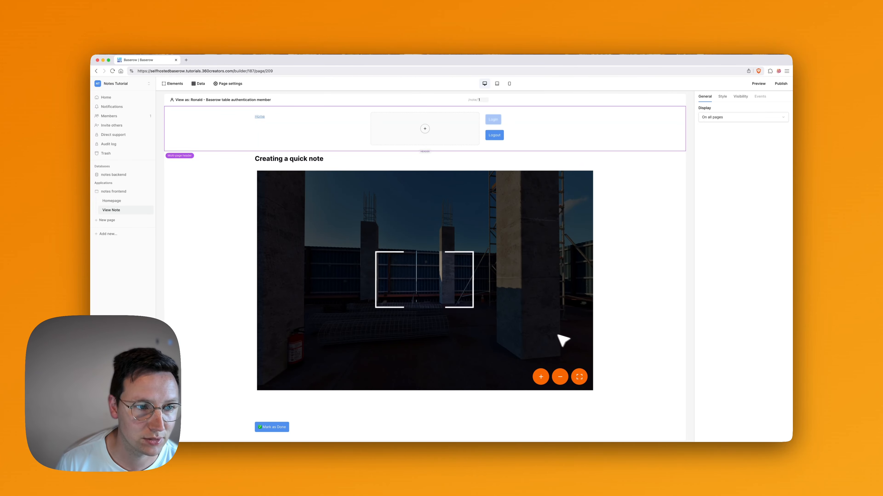
click(125, 175)
click(107, 204)
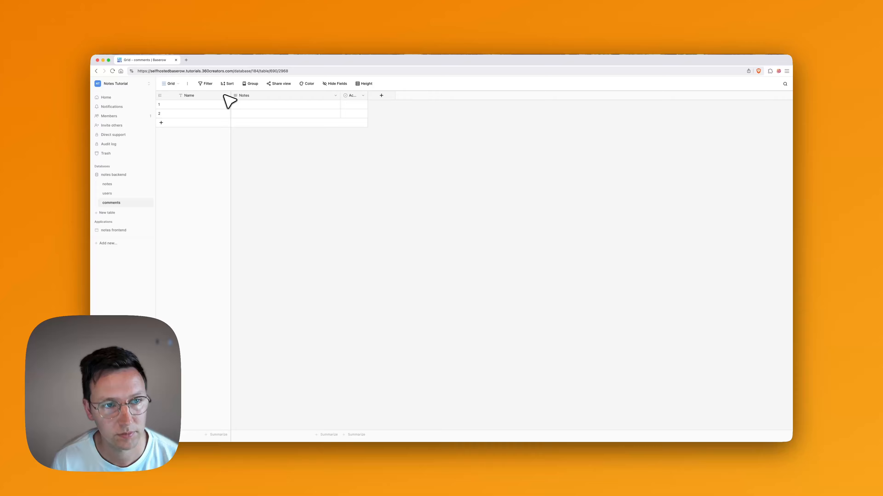
Change the Name field to Long text named Comment and delete the leftover default field.
click(226, 95)
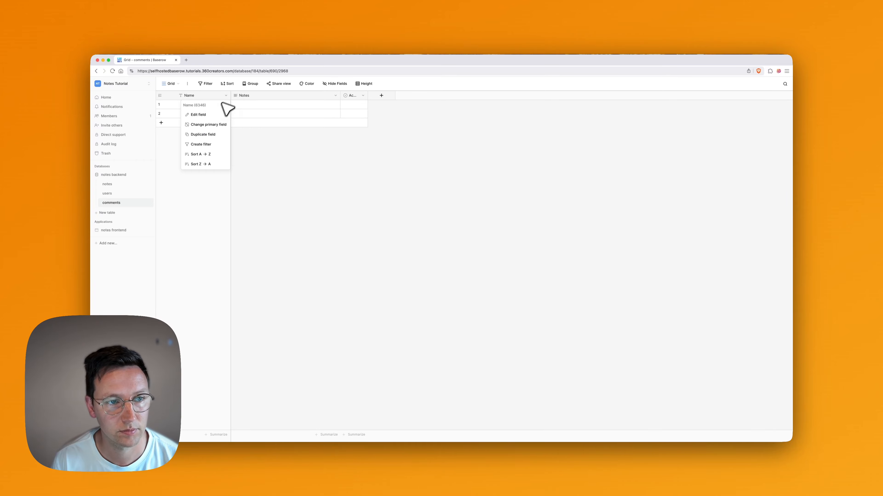
click(209, 115)
click(219, 142)
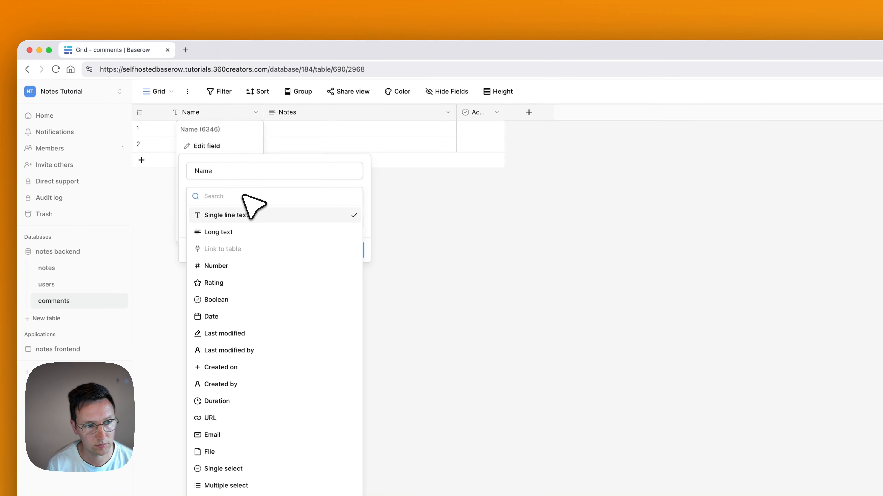
click(233, 232)
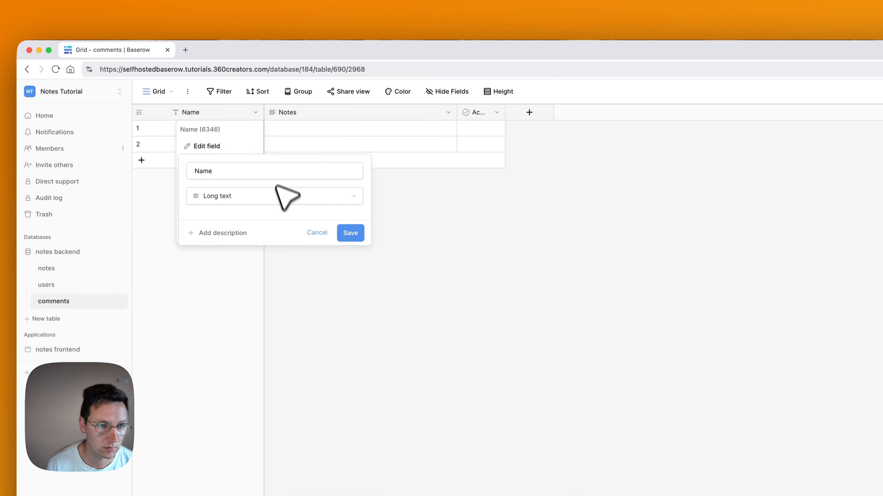
click(272, 169)
key(super+a)
text(Co)
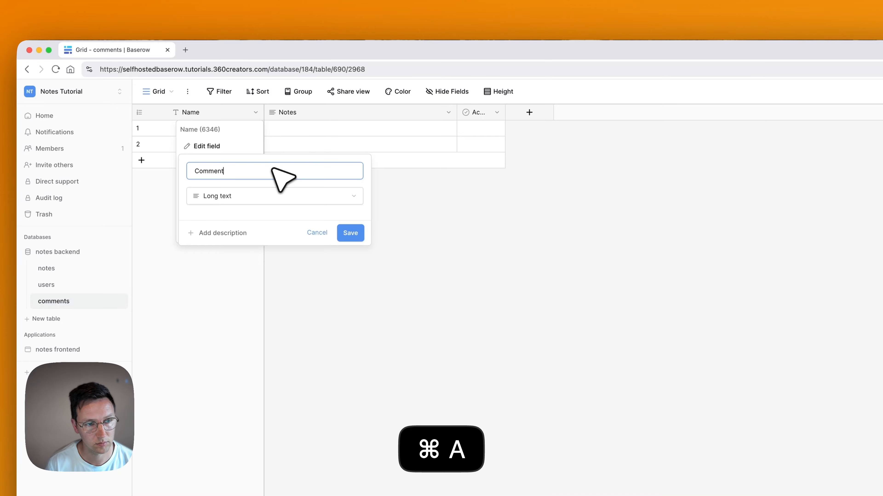
key(Return)
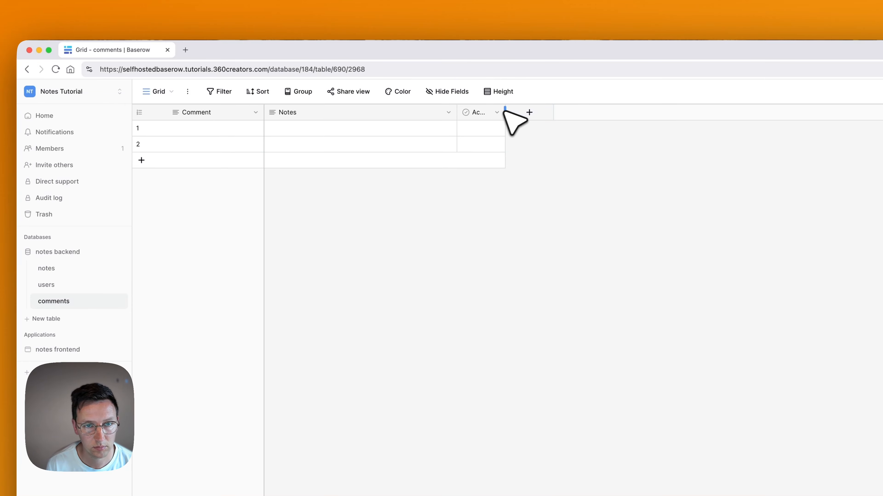
click(500, 112)
click(467, 289)
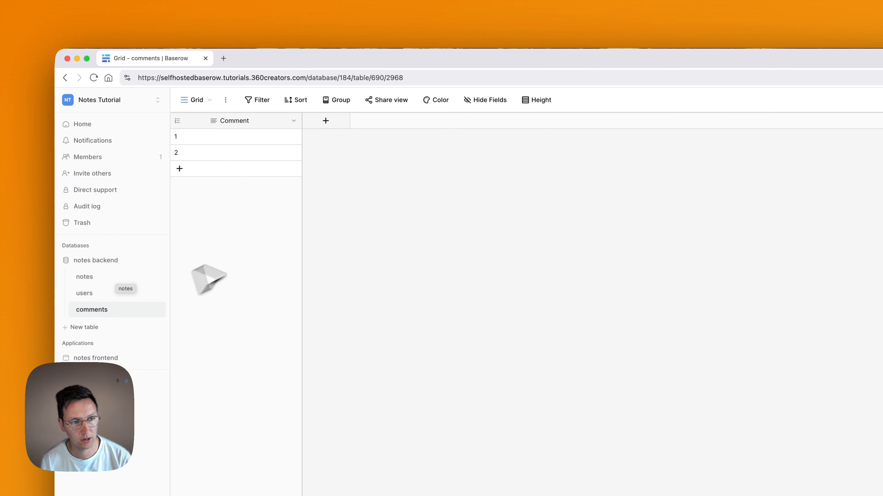
Add a Link to table field pointing to the notes table.
click(326, 121)
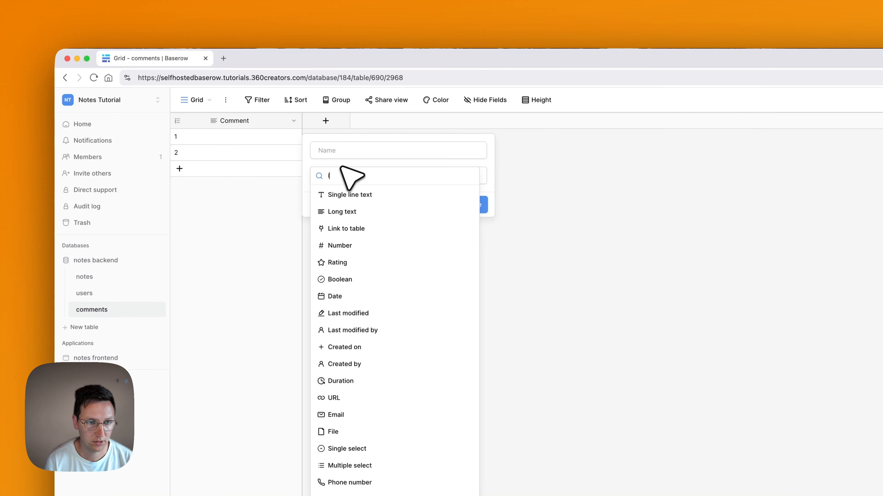
text(link)
click(347, 194)
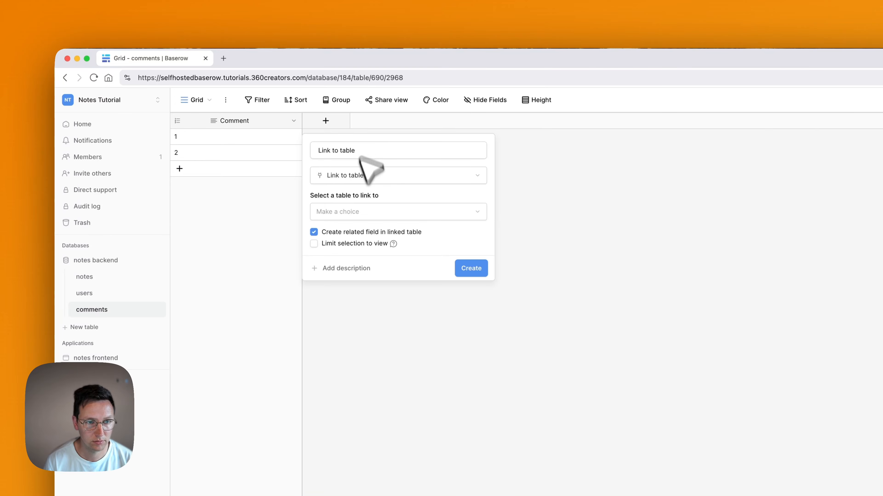
click(368, 212)
click(362, 231)
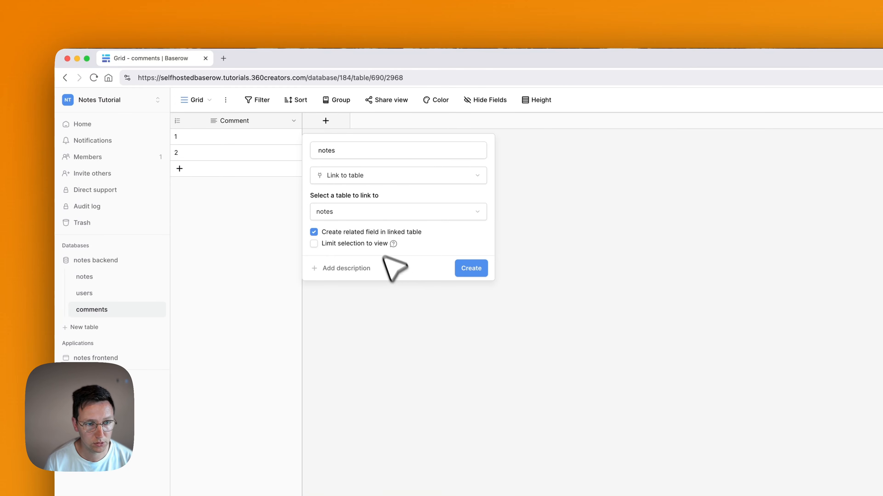
click(484, 265)
Type test comments into the Comment cells of rows 1 and 2.
click(246, 130)
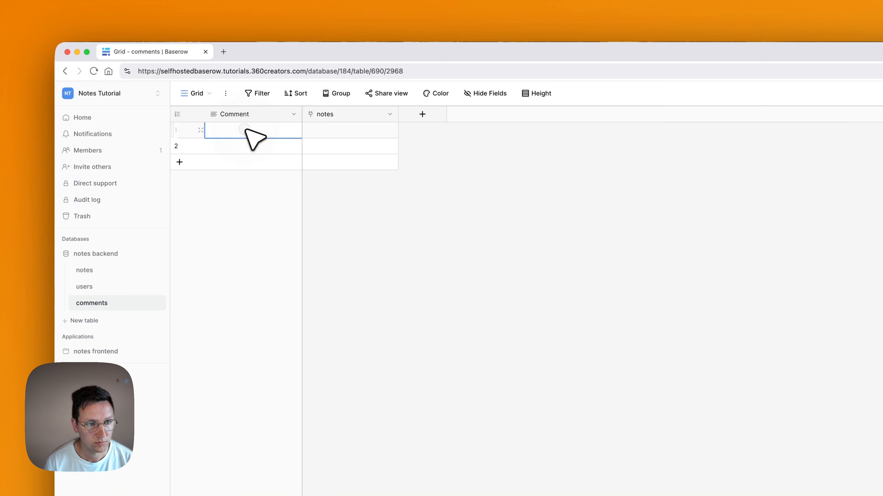
click(246, 130)
text(Test comment by Ronald)
click(242, 144)
text(Test comment by Willem)
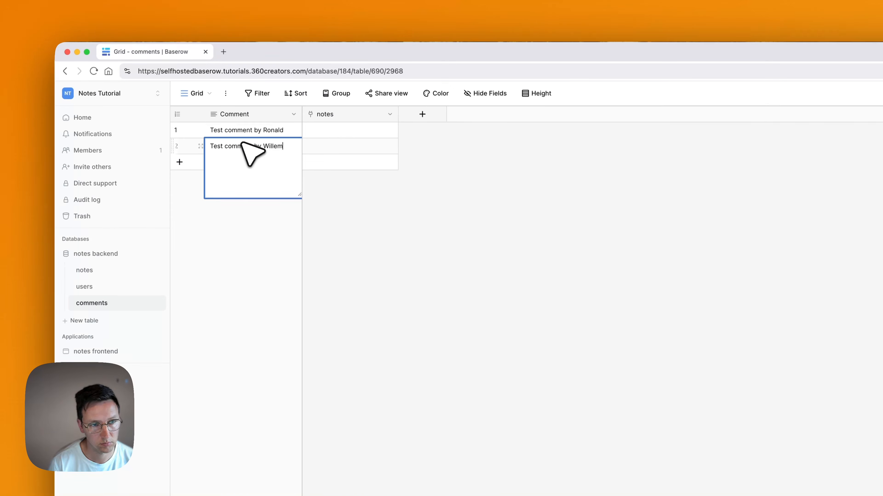
click(414, 237)
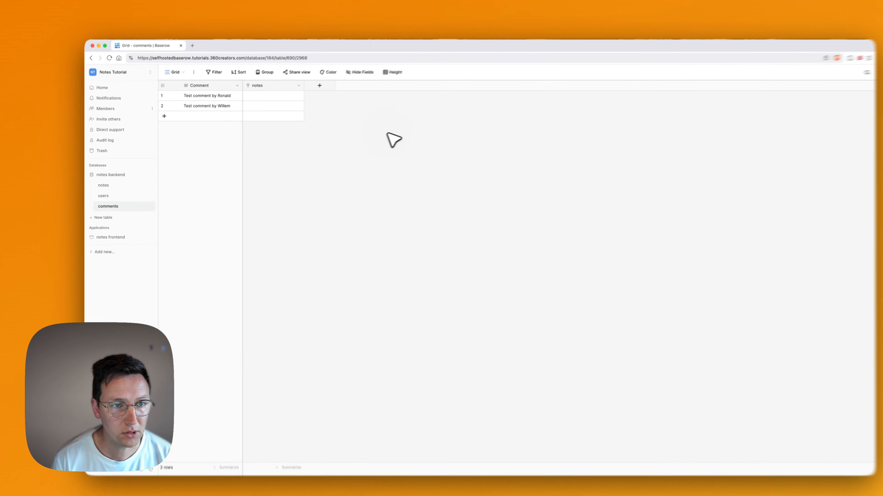
Link row 1 to the Red cables note and row 2 to another note.
click(364, 54)
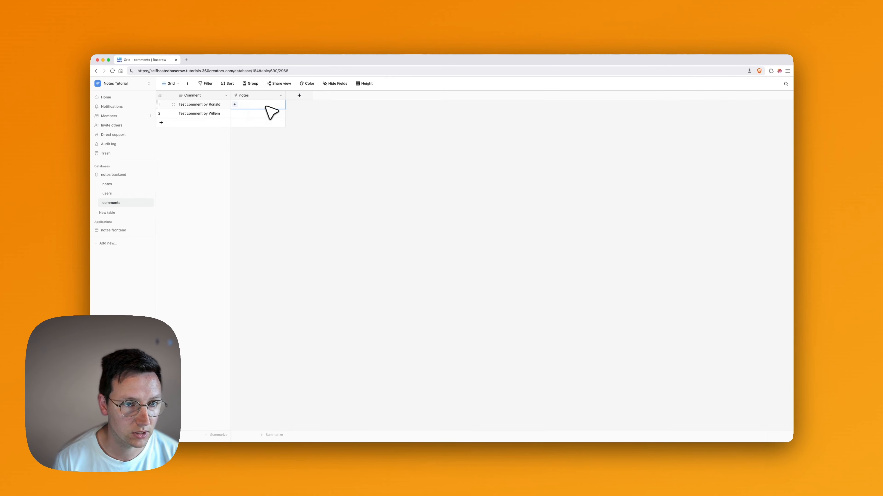
click(235, 104)
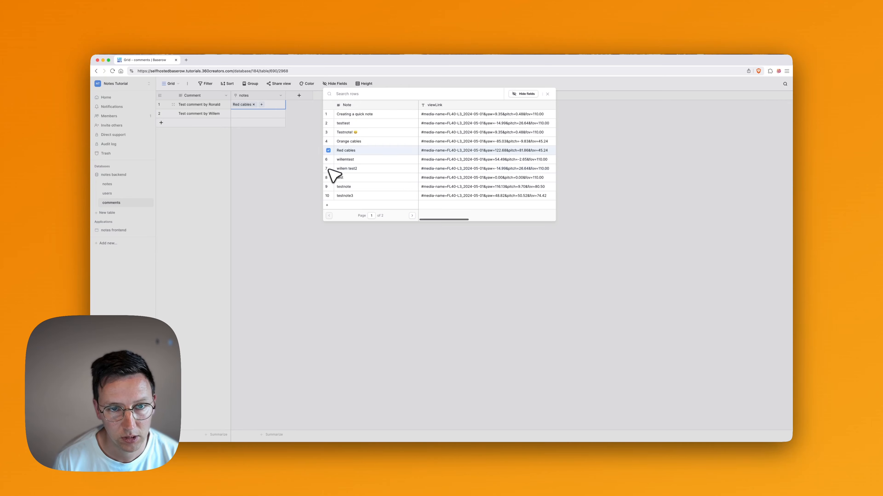
click(291, 155)
click(235, 113)
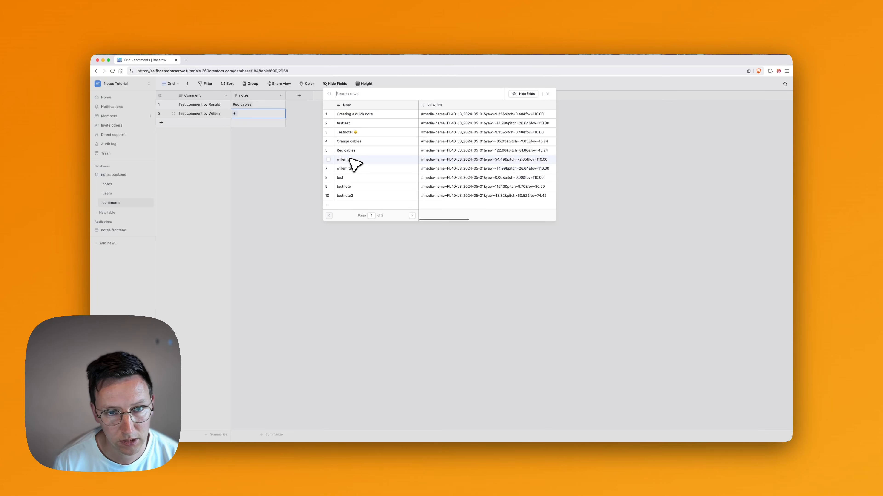
click(312, 152)
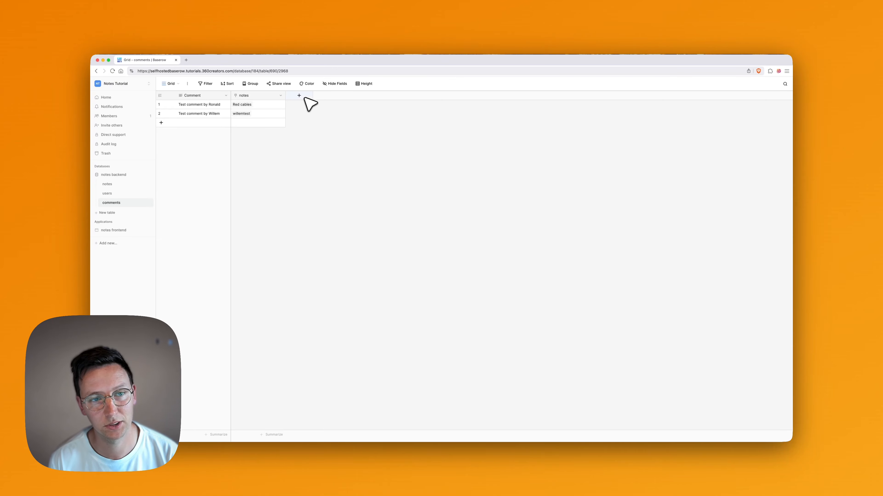
Add a Link to table field named commentedBy that links to the users table.
click(299, 96)
text(link)
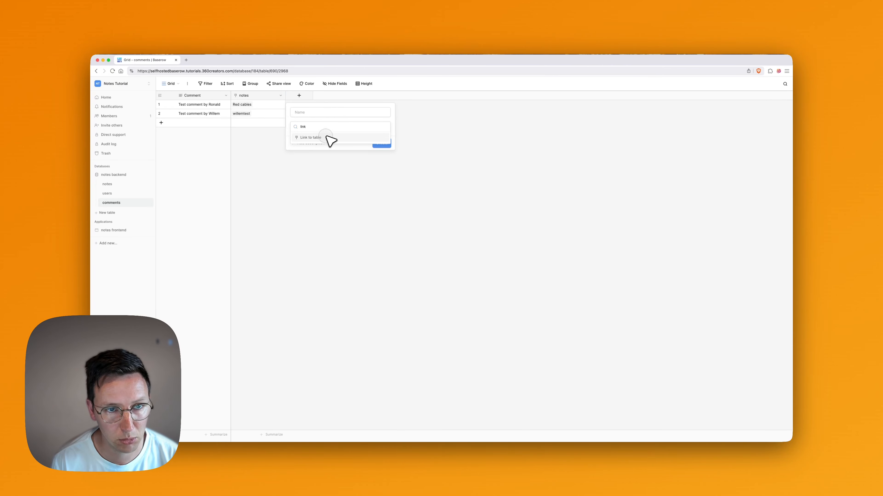
click(325, 136)
click(307, 112)
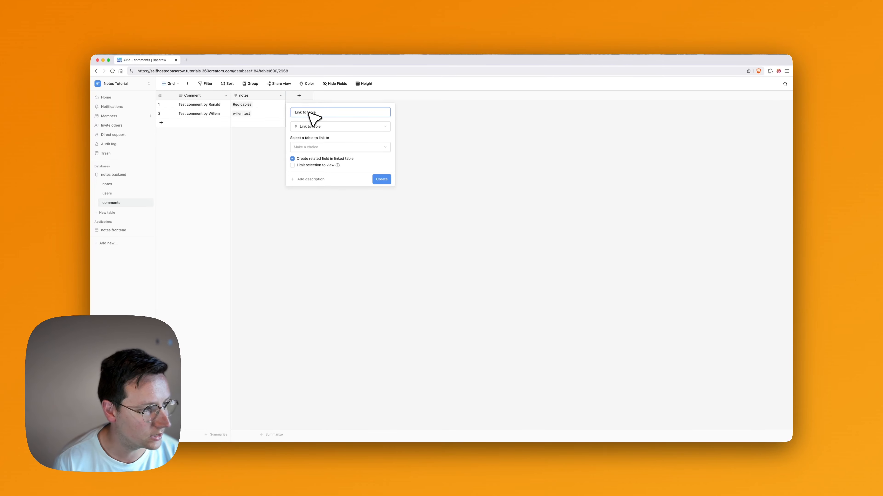
text(commentedB)
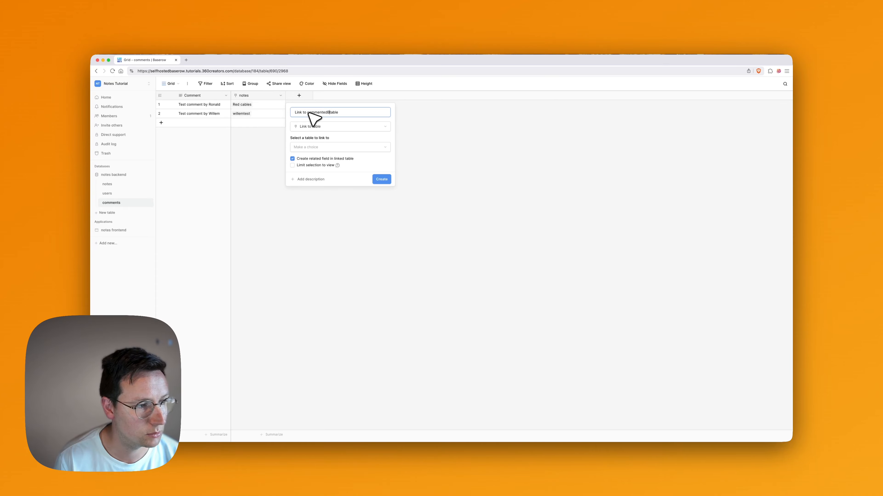
text(y)
key(super+shift+Right)
key(BackSpace)
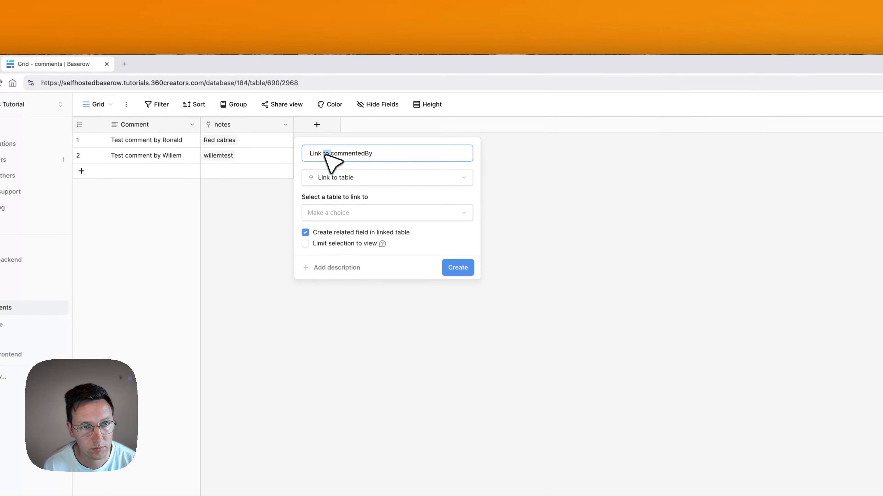
drag(307, 114, 295, 111)
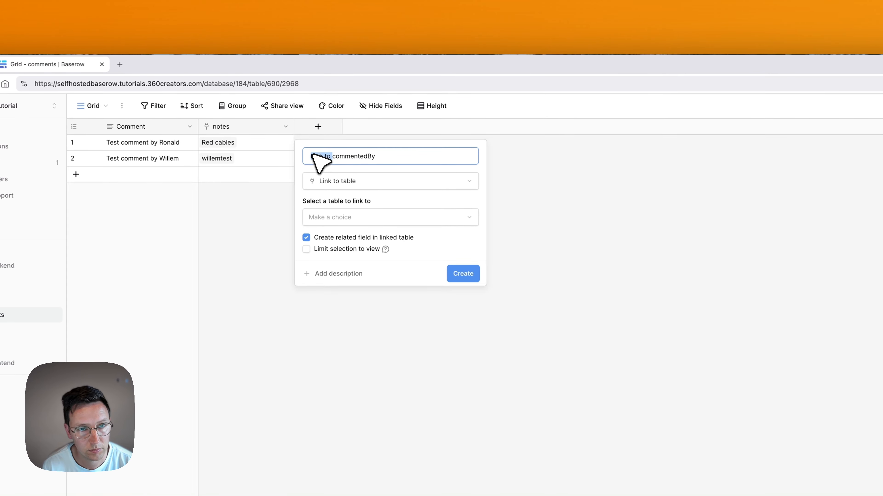
key(BackSpace)
click(349, 178)
click(367, 182)
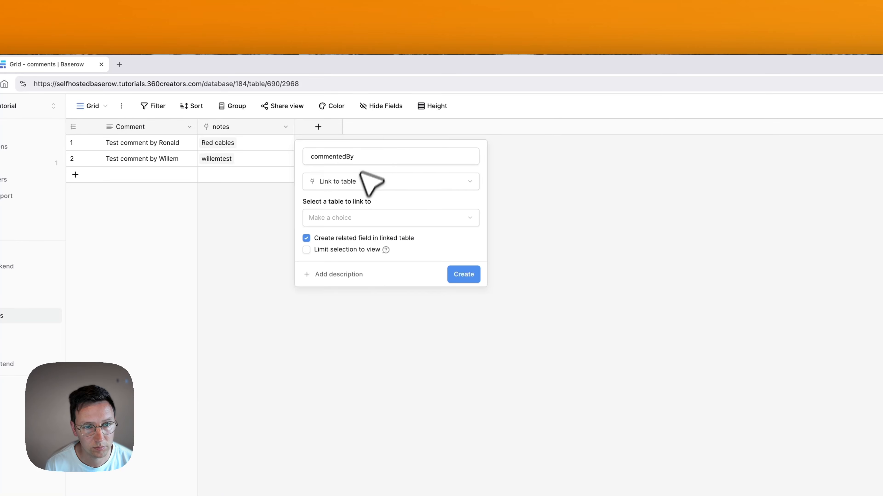
click(355, 213)
click(333, 254)
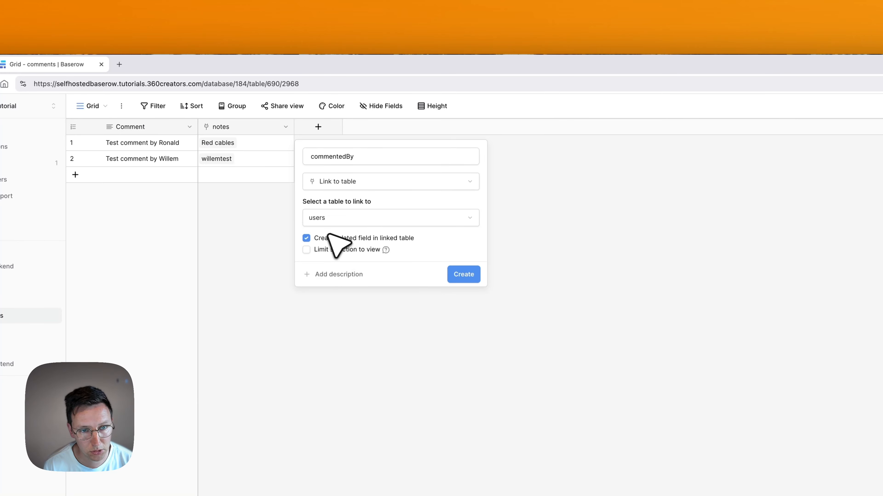
click(464, 274)
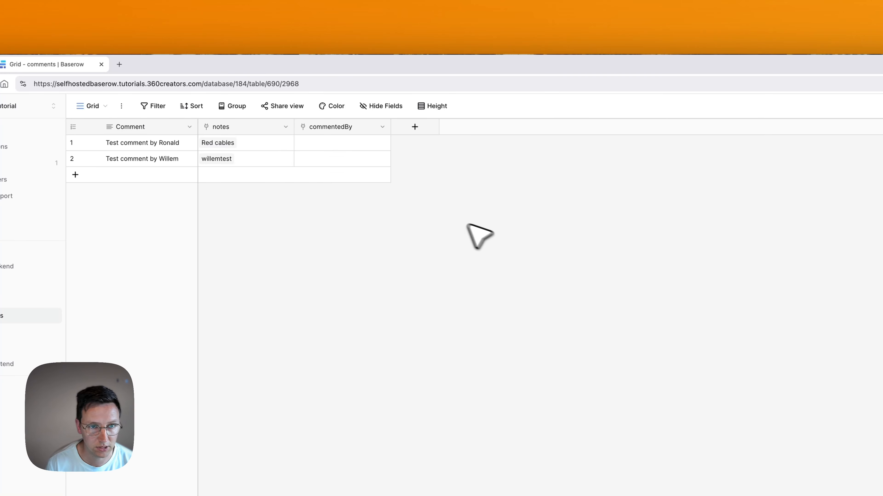
Set row 1's commentedBy to its author and begin choosing row 2's author.
click(356, 147)
click(302, 142)
text(r)
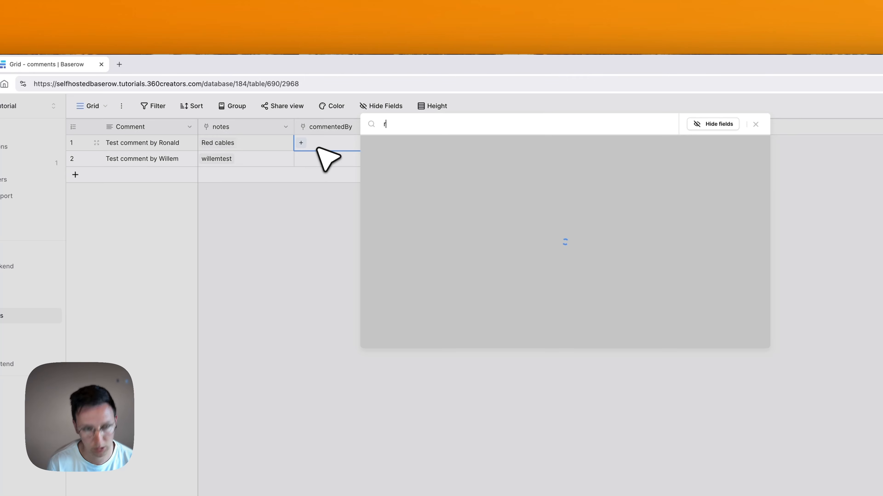
text(pon)
key(super+a)
text(ro)
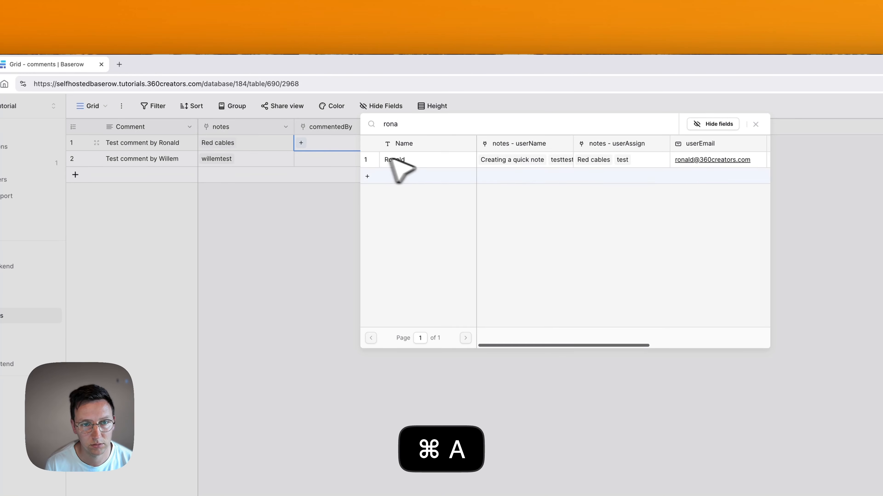
click(392, 159)
key(Escape)
click(319, 161)
key(Return)
text(W)
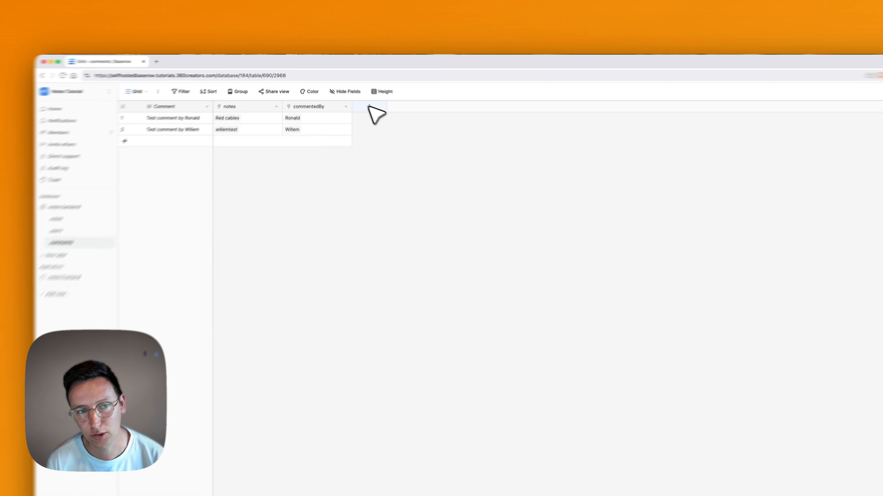
Add a Created on field named createdOn with European date format and time included.
click(354, 95)
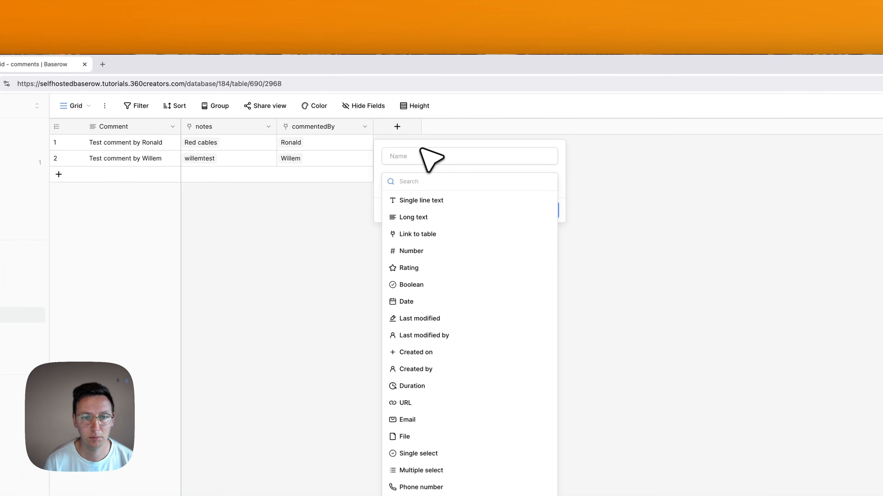
text(crea)
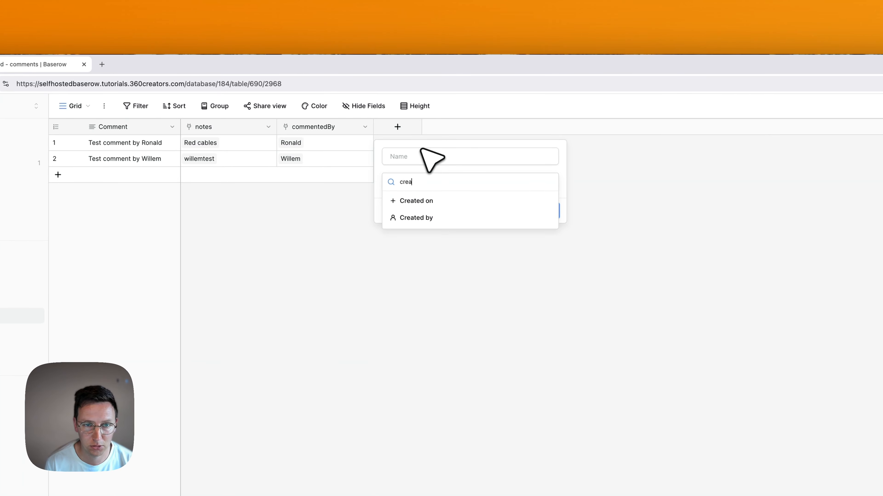
click(434, 200)
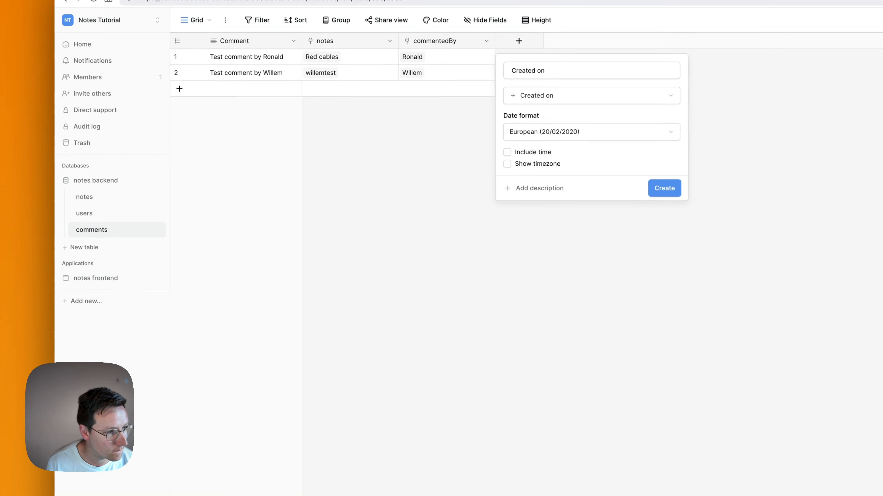
click(531, 71)
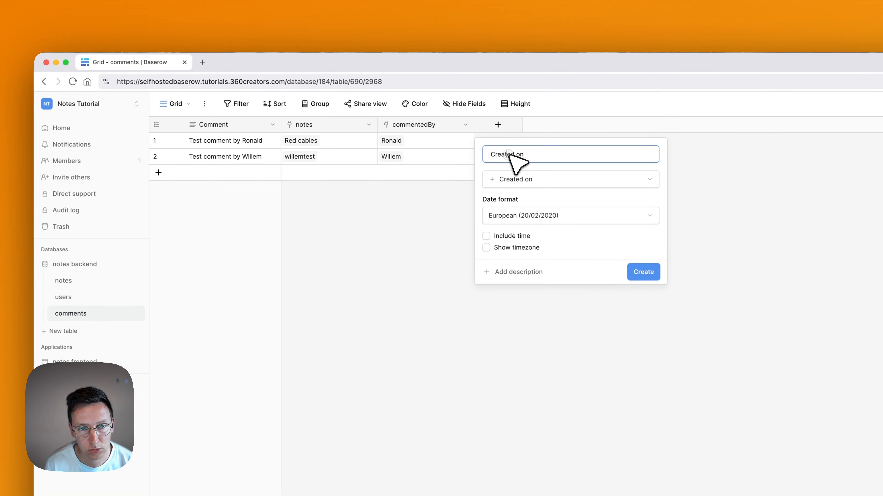
key(super+a)
text(create)
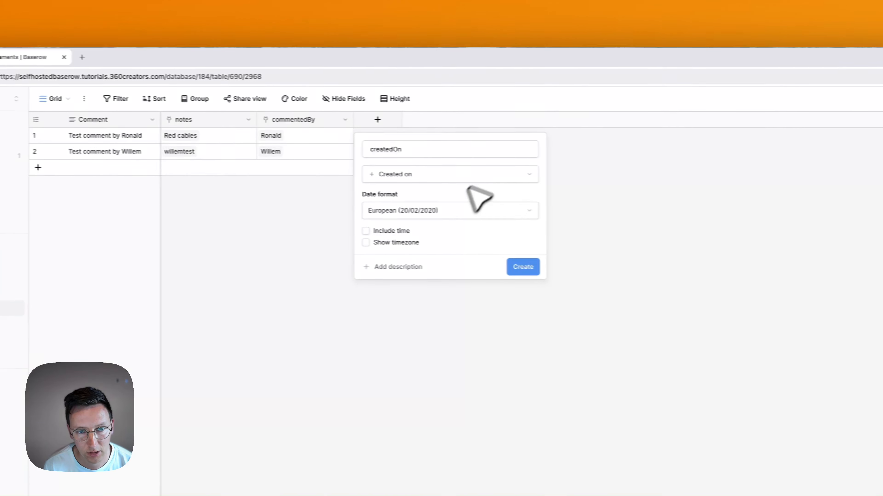
click(462, 210)
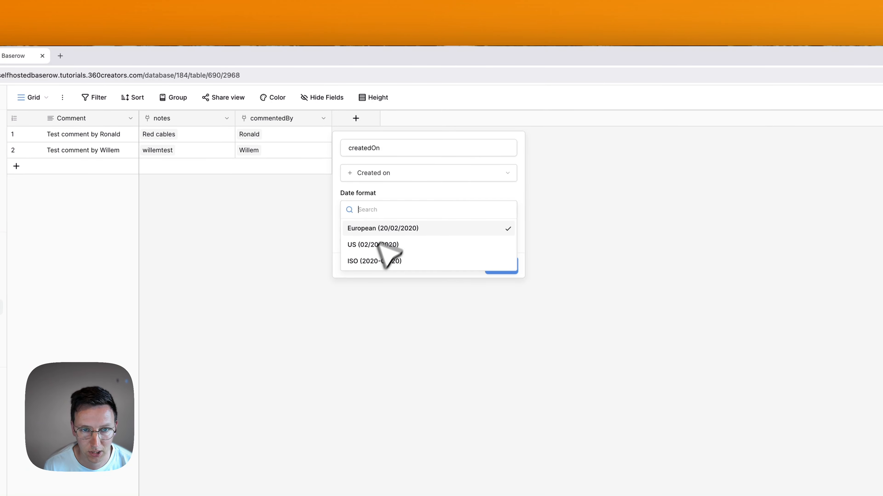
click(386, 189)
click(384, 231)
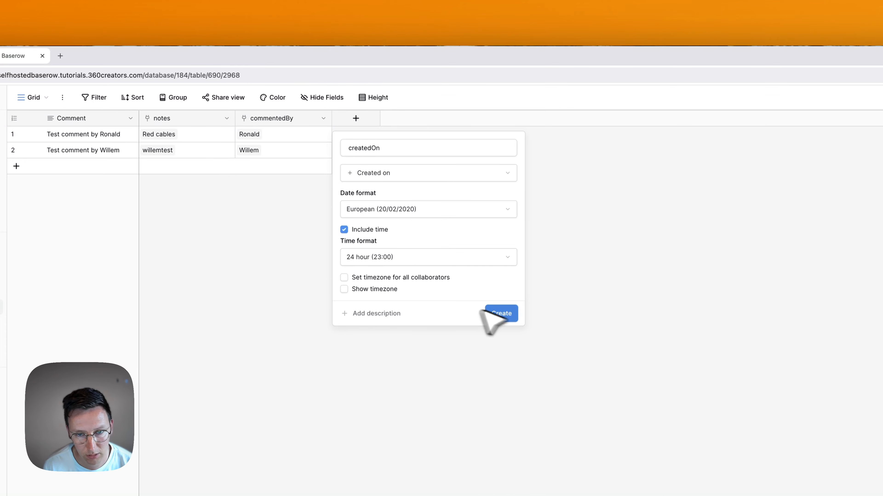
click(501, 314)
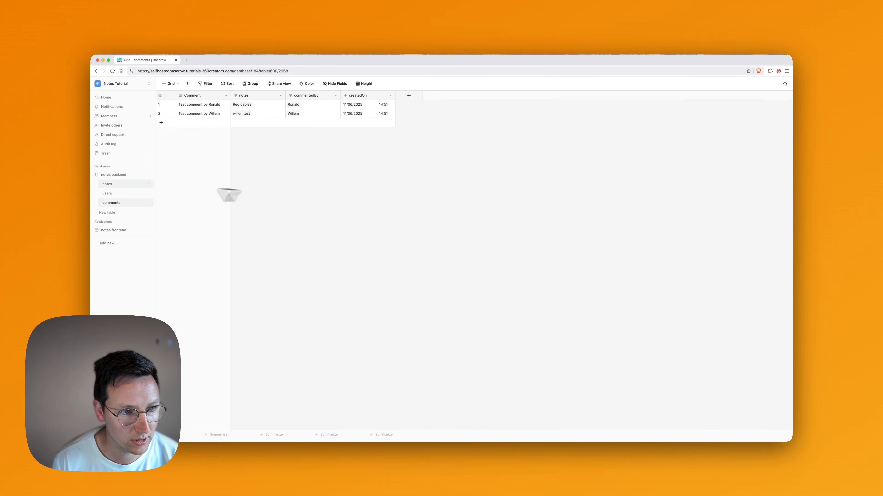
Copy the createdOn field name from the comments table's field settings.
click(391, 96)
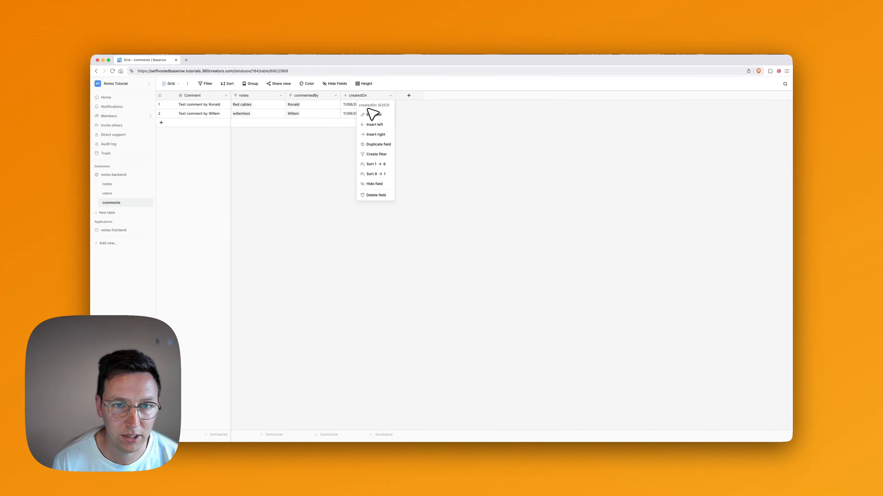
click(372, 115)
key(super+c)
click(550, 149)
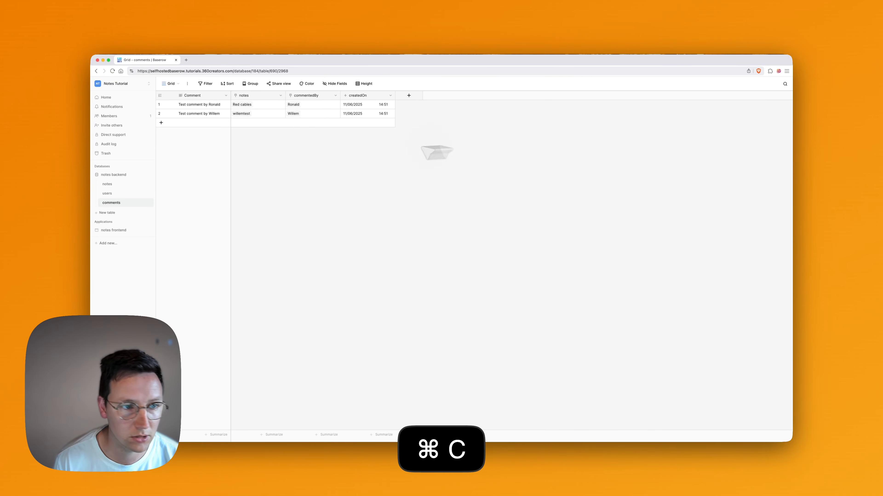
Add a createdOn Created on field with times to the users table, then open notes.
click(127, 192)
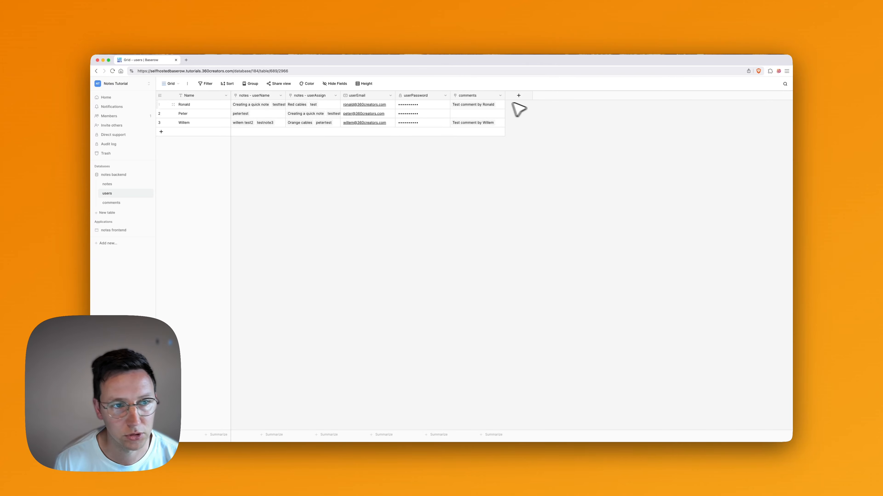
click(519, 96)
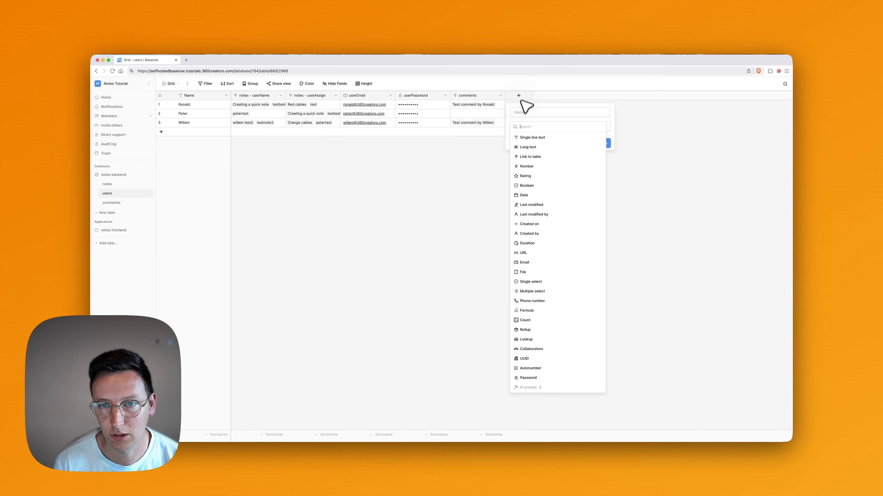
text(crea)
click(532, 137)
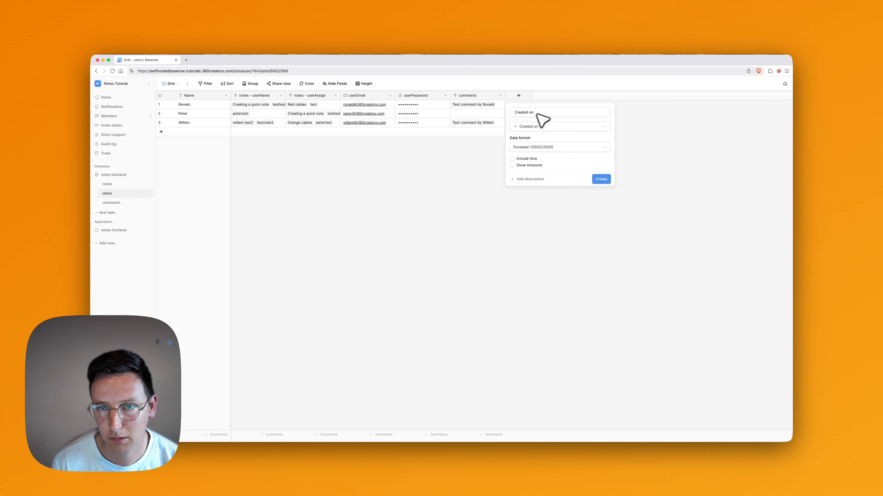
click(545, 114)
key(super+a)
key(super+v)
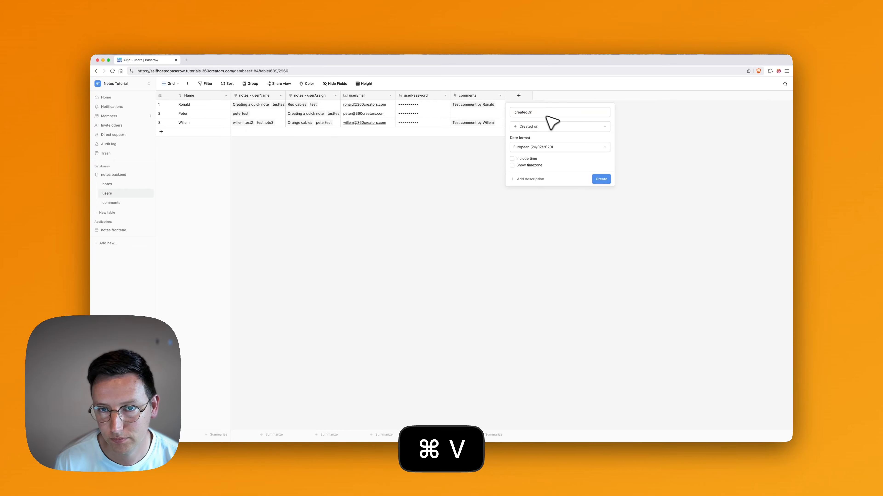
click(602, 180)
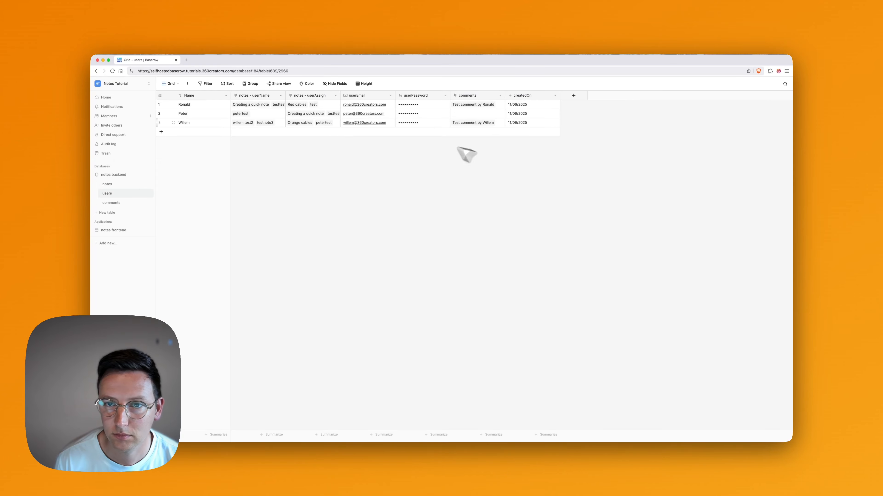
click(555, 96)
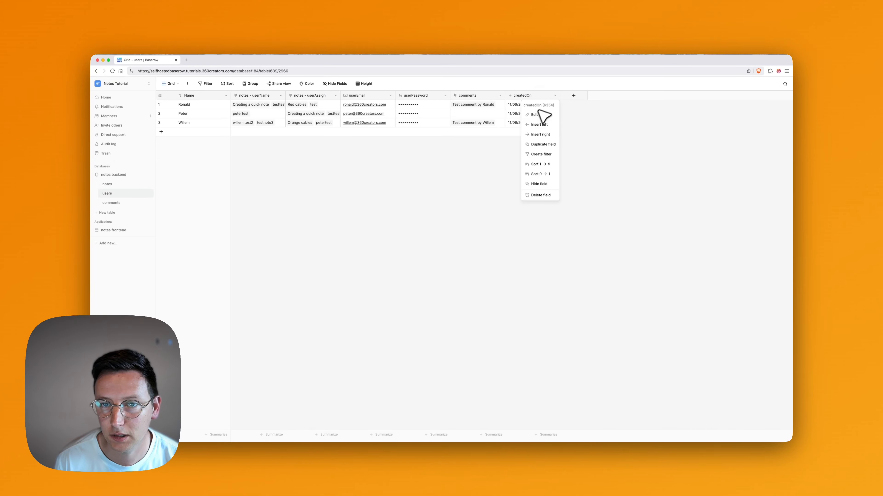
click(538, 115)
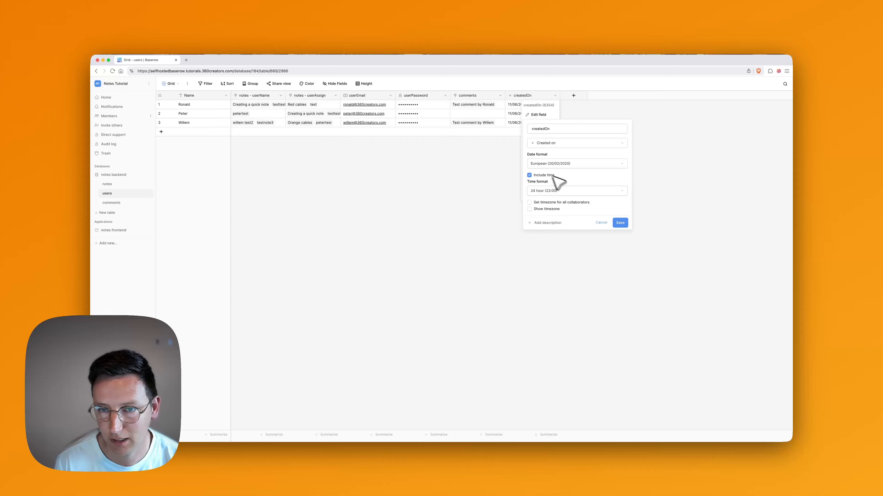
click(620, 222)
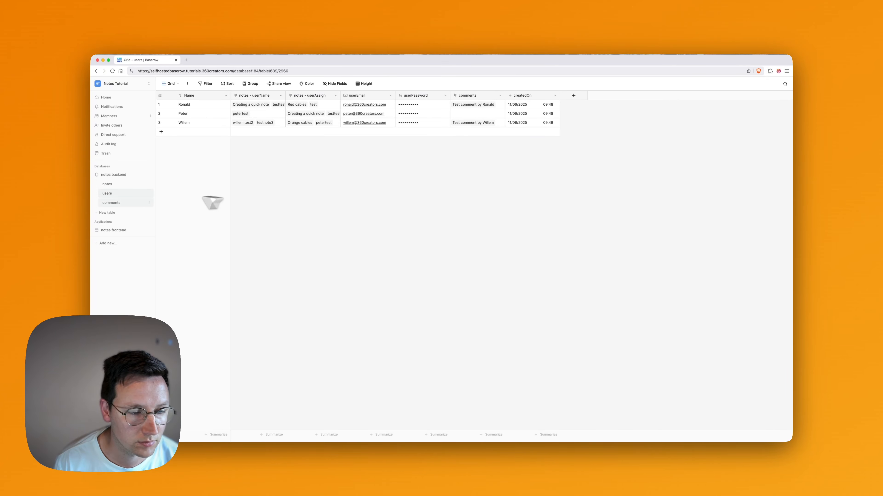
click(120, 183)
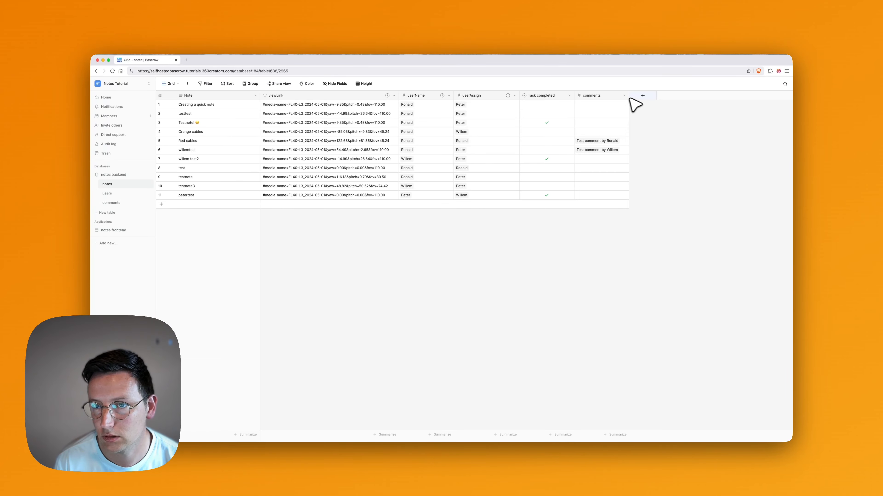
Give the notes table a createdOn Created on field including time, then return to comments.
click(643, 95)
text(crea)
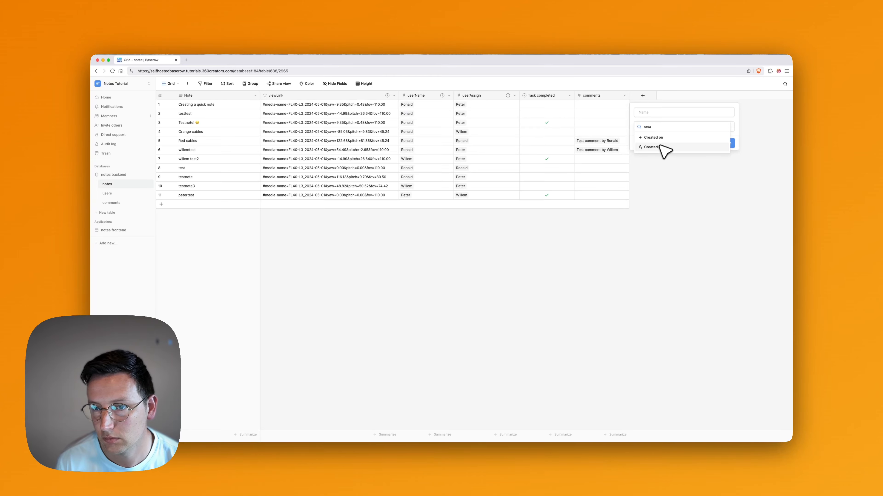
click(660, 138)
click(667, 113)
key(super+v)
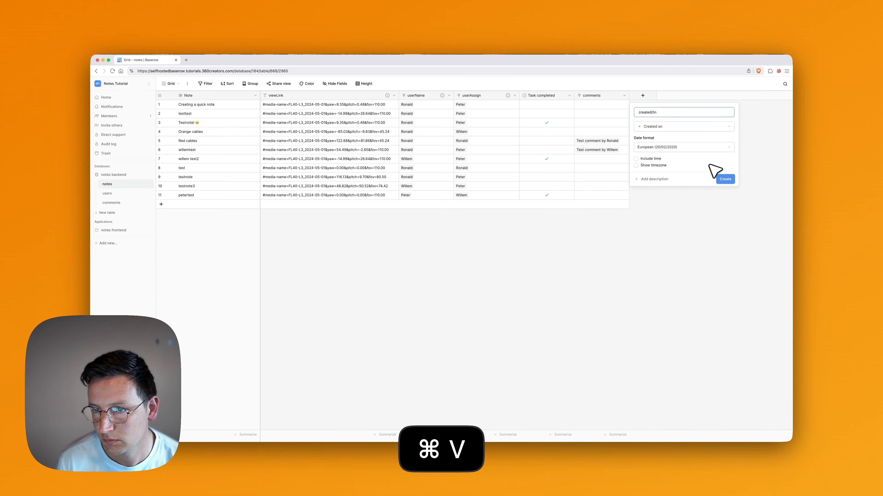
click(648, 158)
click(726, 206)
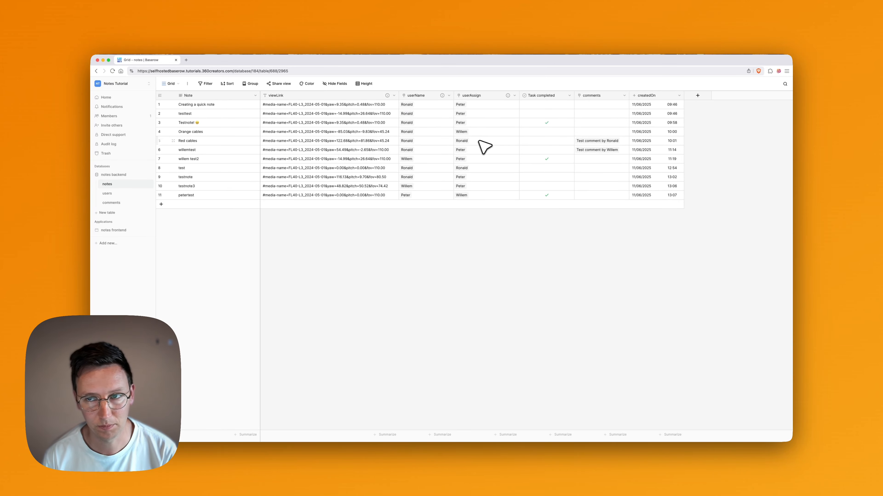
click(126, 202)
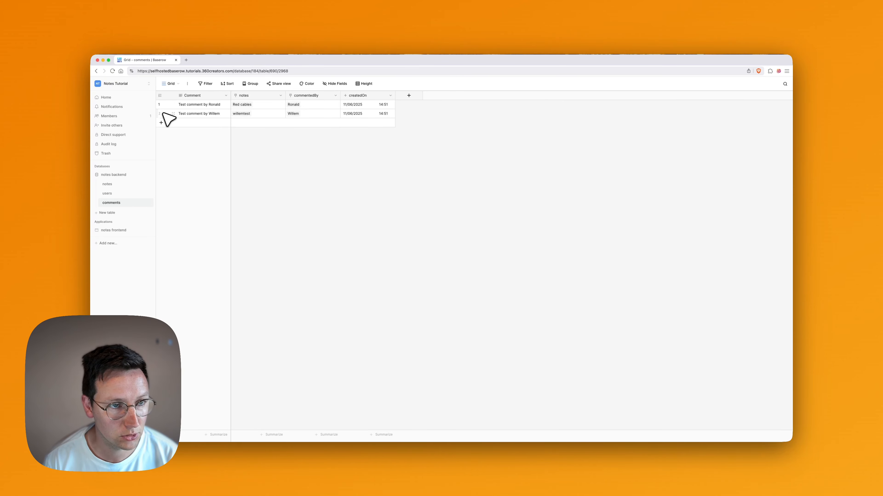
Browse the users and notes tables, then open the notes frontend's View Note page.
click(162, 96)
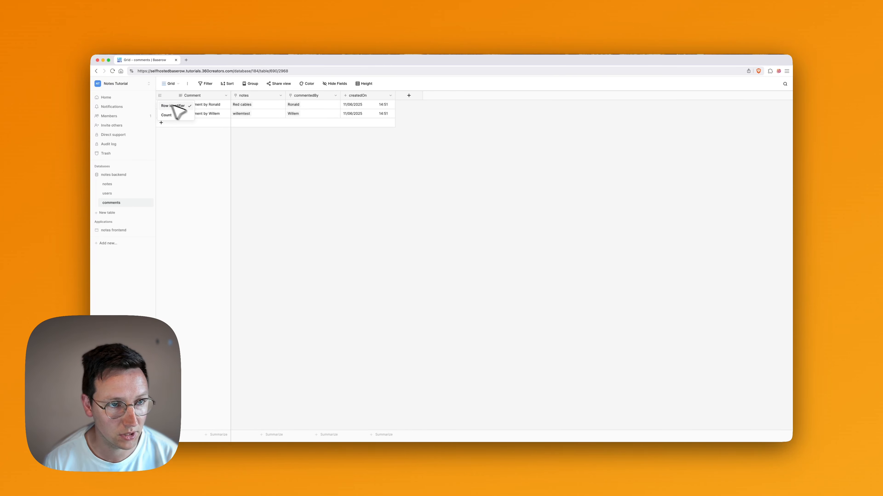
click(305, 156)
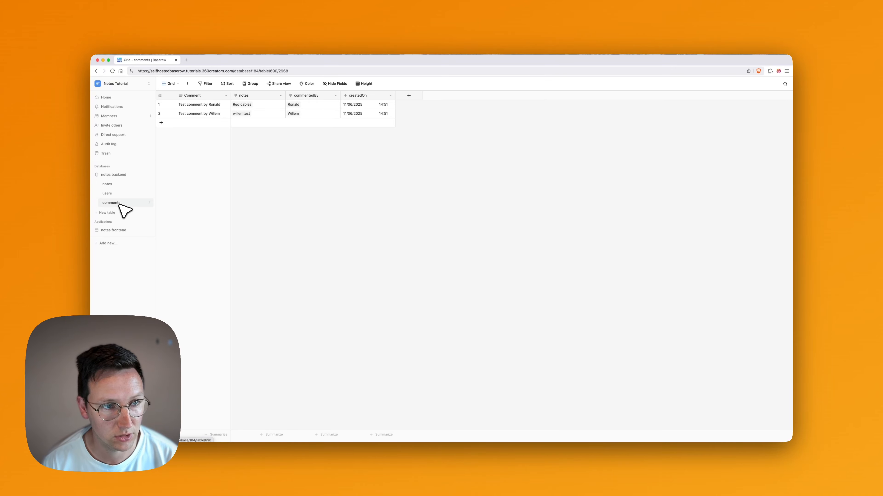
click(117, 194)
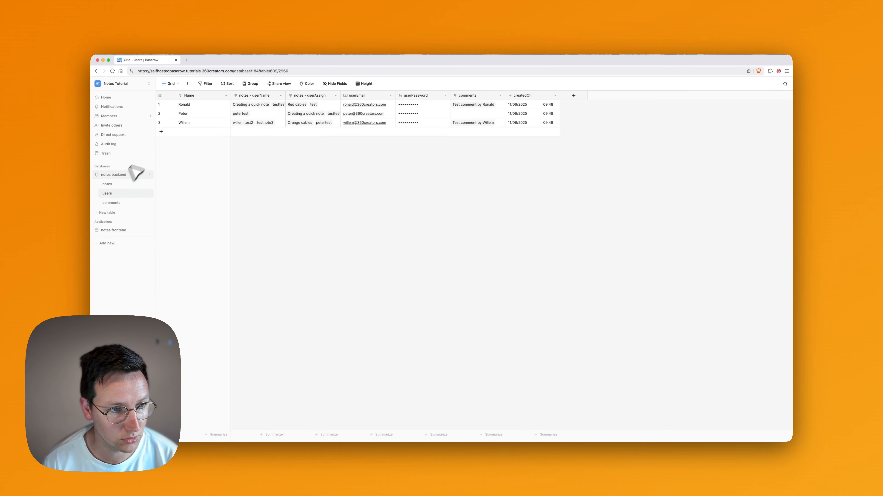
click(108, 184)
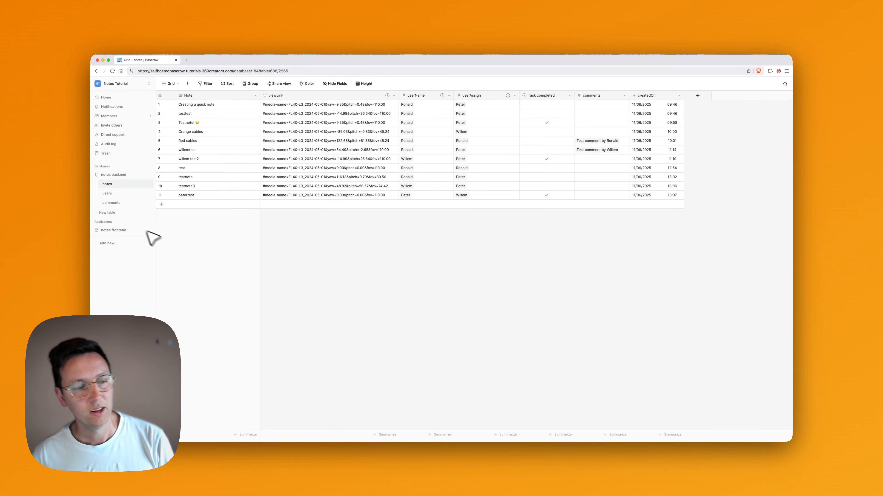
click(120, 229)
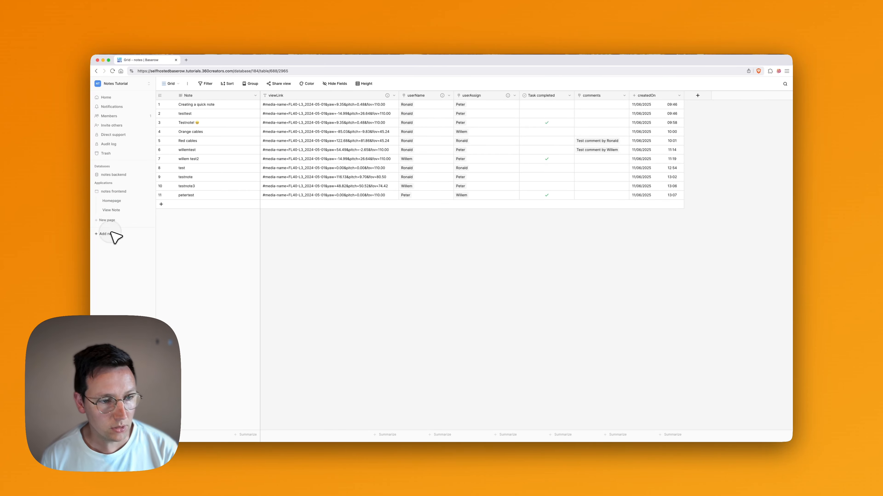
click(116, 211)
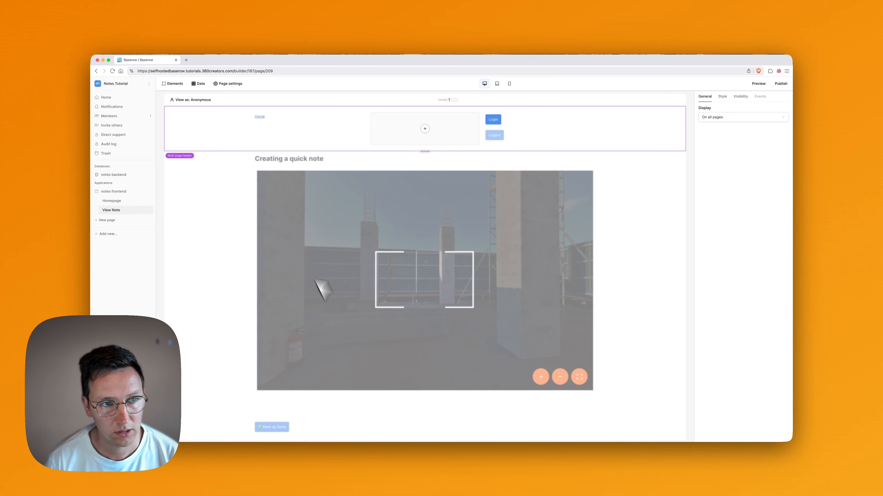
Create a list-multiple-rows data source named listComments.
click(201, 86)
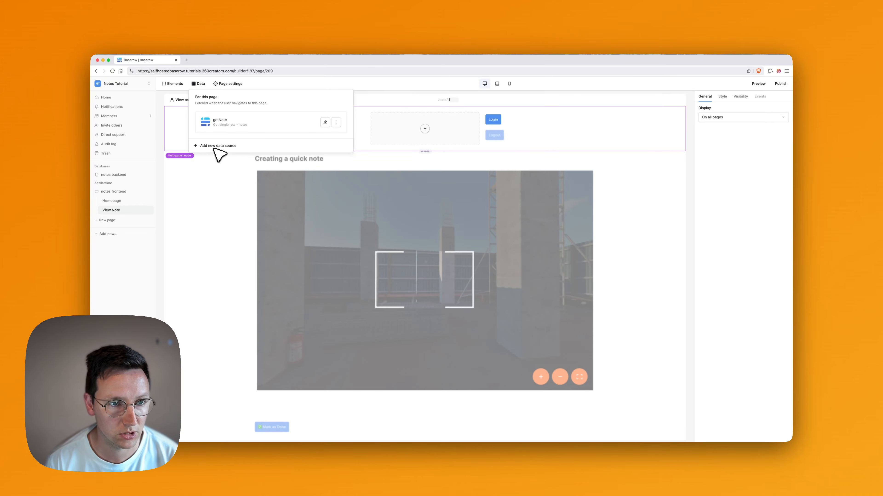
click(229, 146)
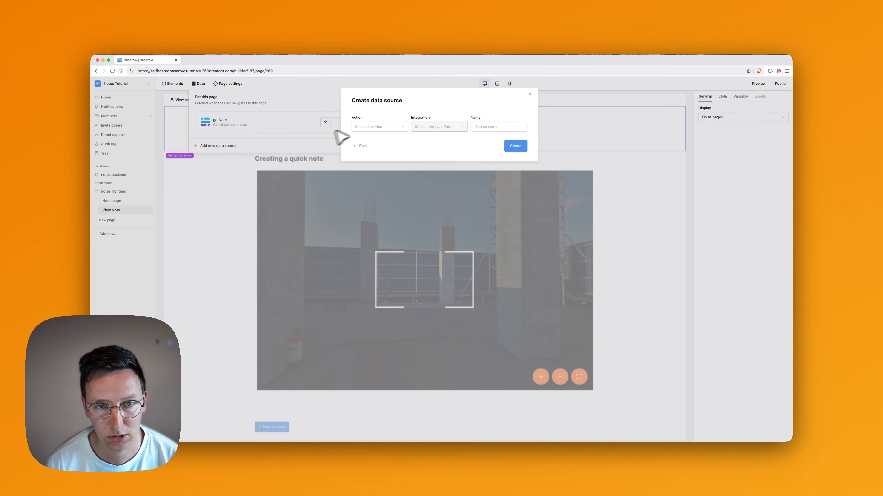
click(363, 127)
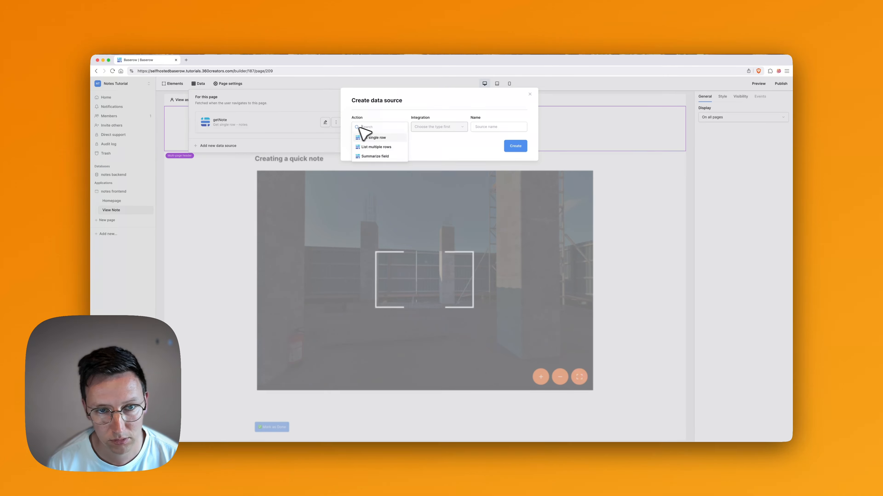
click(377, 147)
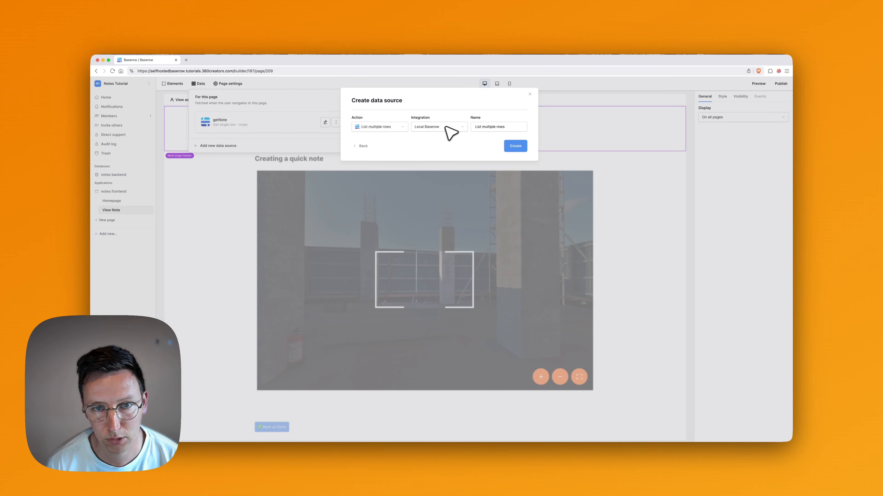
click(520, 129)
key(super+a)
text(listComme)
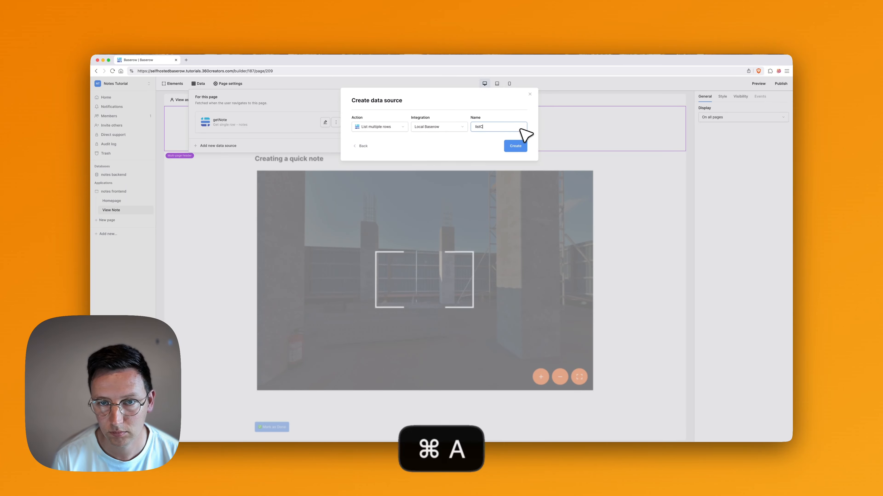
click(485, 140)
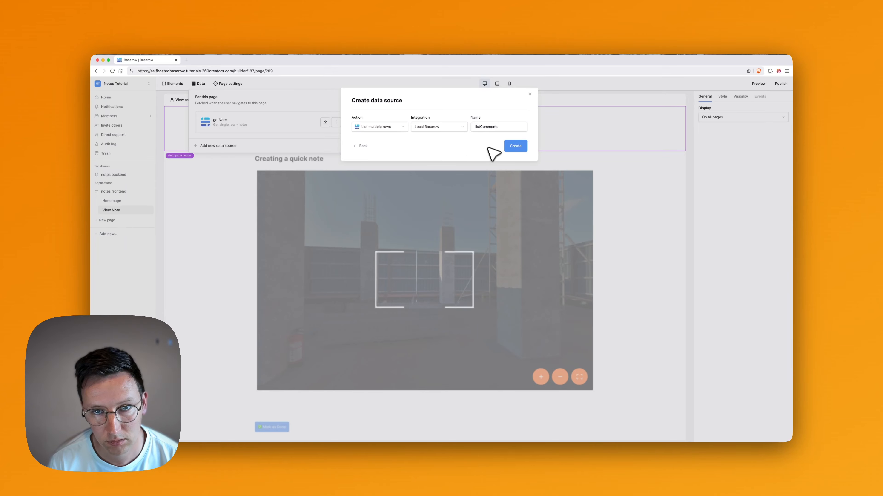
click(516, 146)
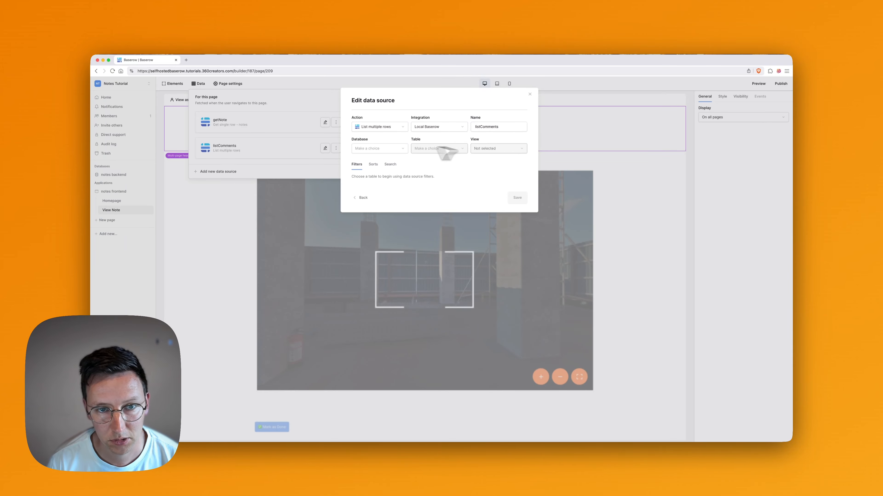
Point listComments at the notes backend database's comments table and save.
click(376, 154)
click(420, 149)
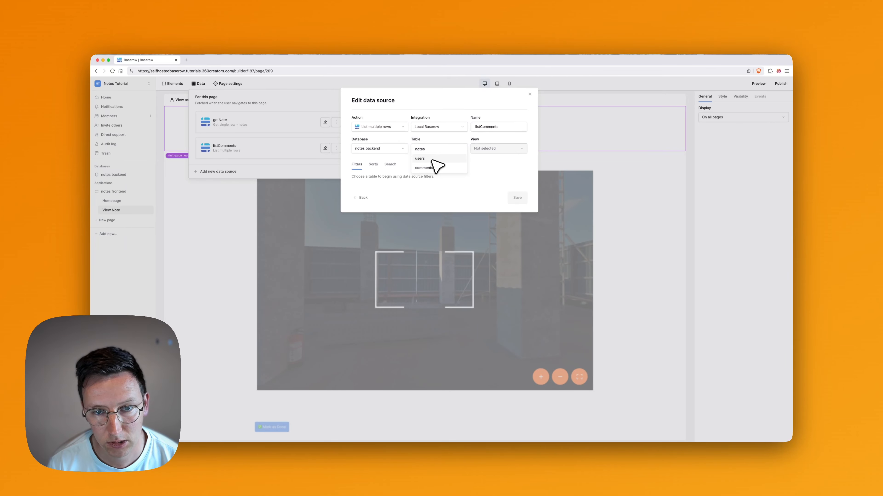
click(428, 168)
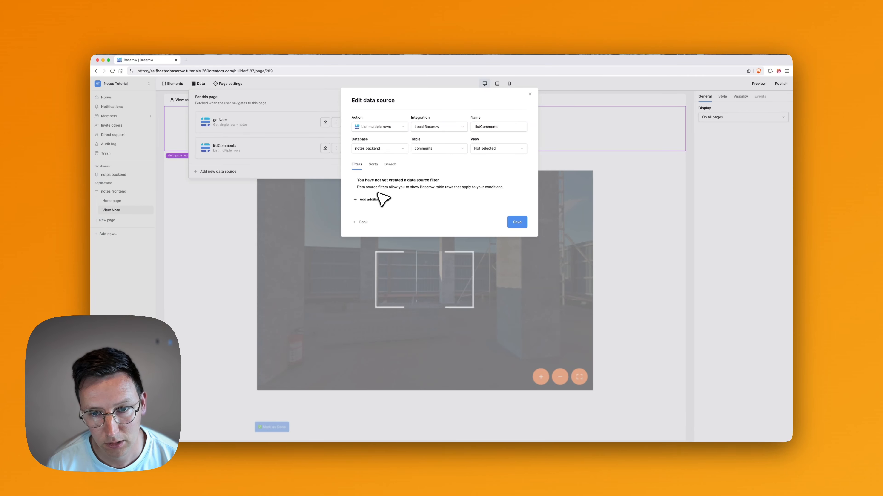
click(523, 224)
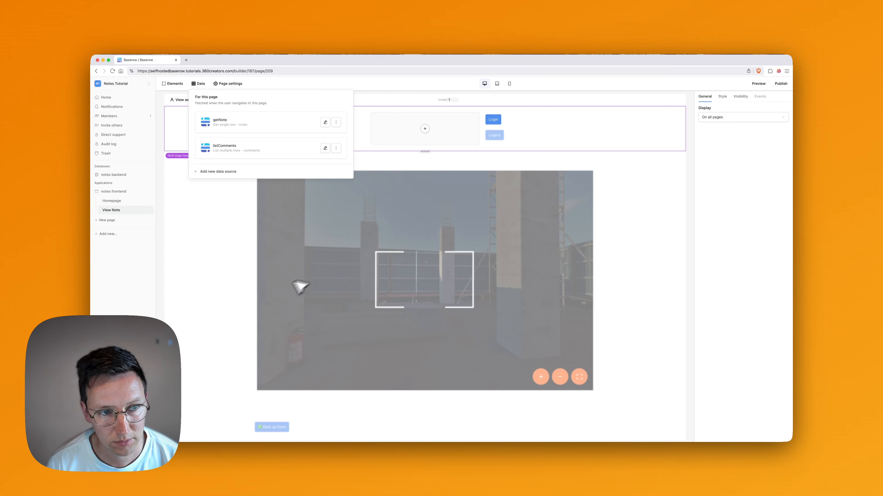
Add a one-column Columns container below the Mark as Done button.
click(238, 273)
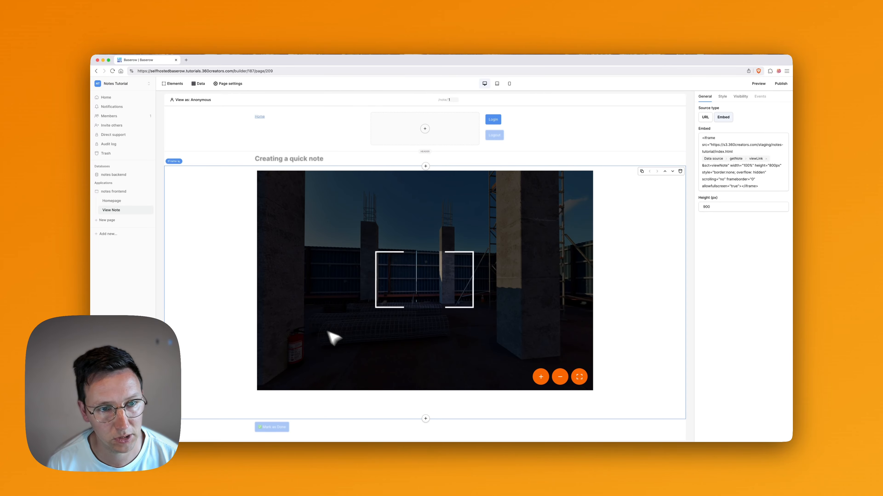
click(392, 431)
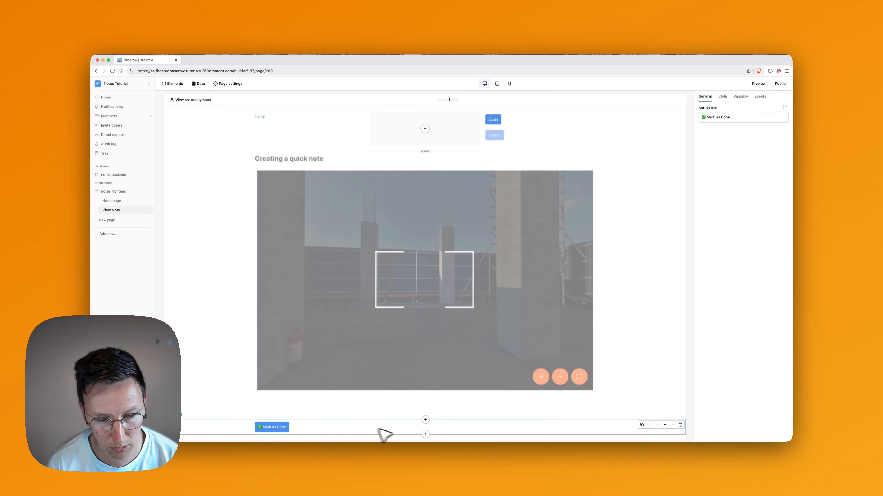
click(430, 434)
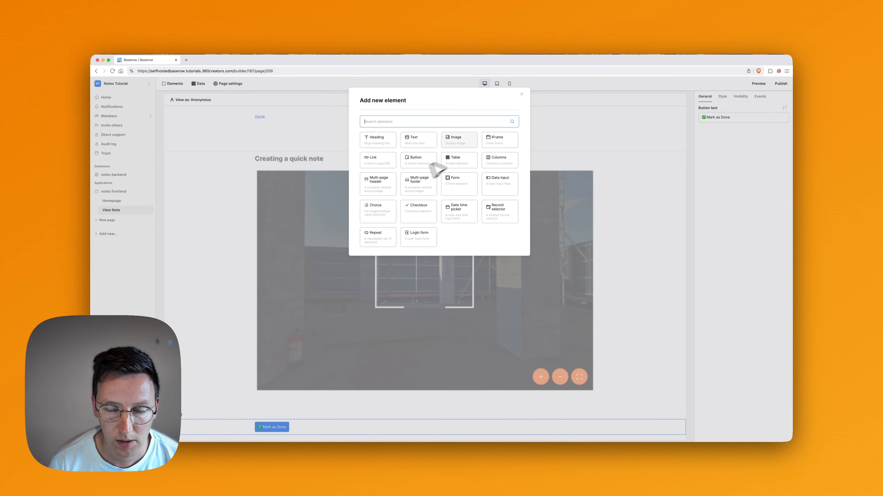
text(col)
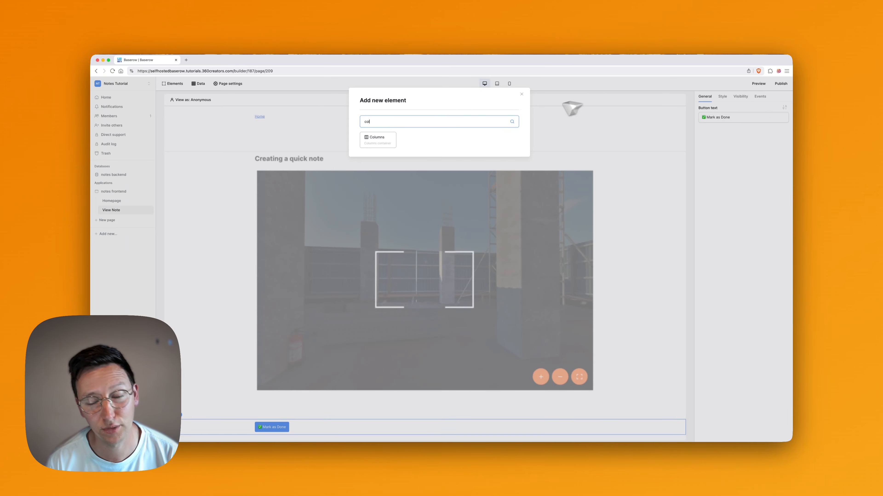
click(387, 141)
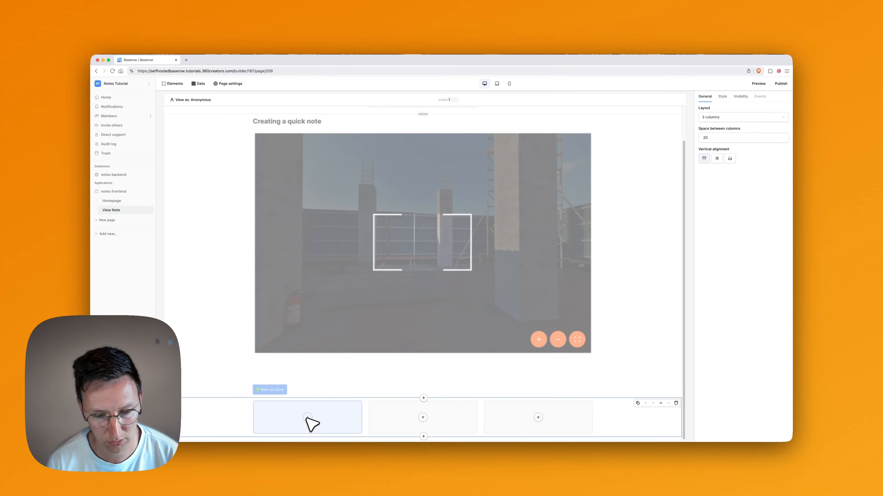
click(721, 118)
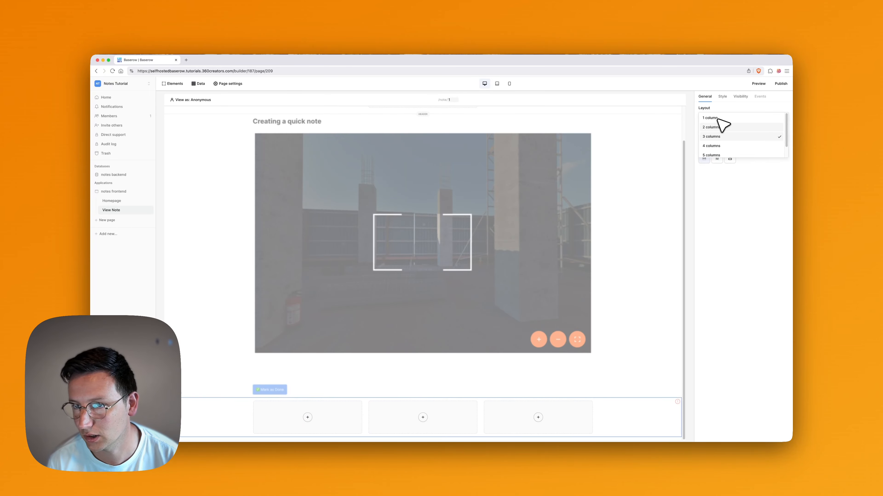
click(719, 124)
Make the container visible only to logged-in visitors and start adding an element inside.
click(422, 417)
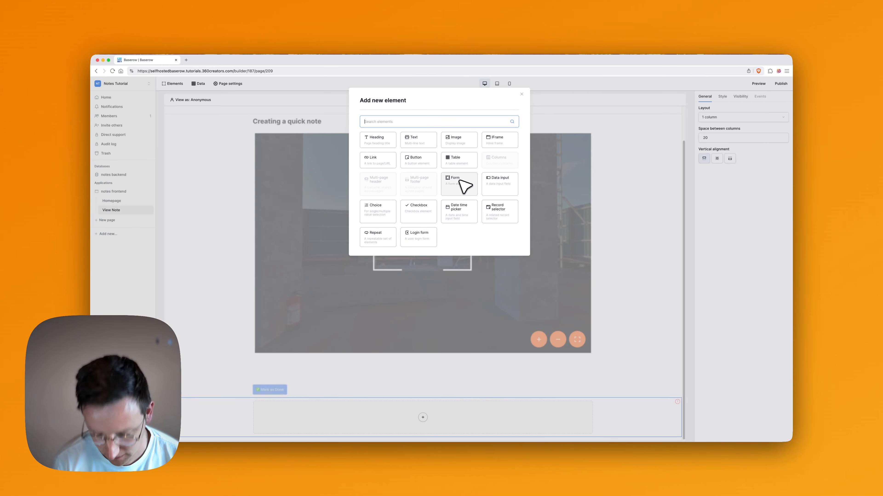
key(Escape)
click(740, 96)
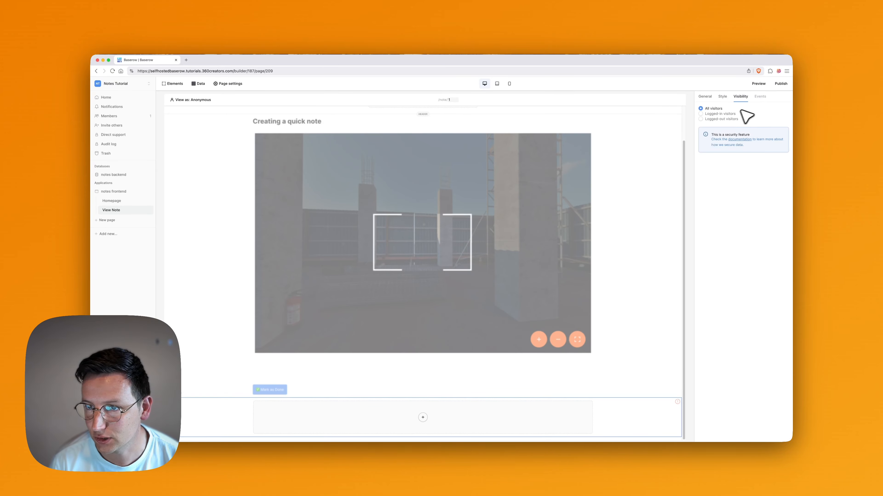
click(728, 115)
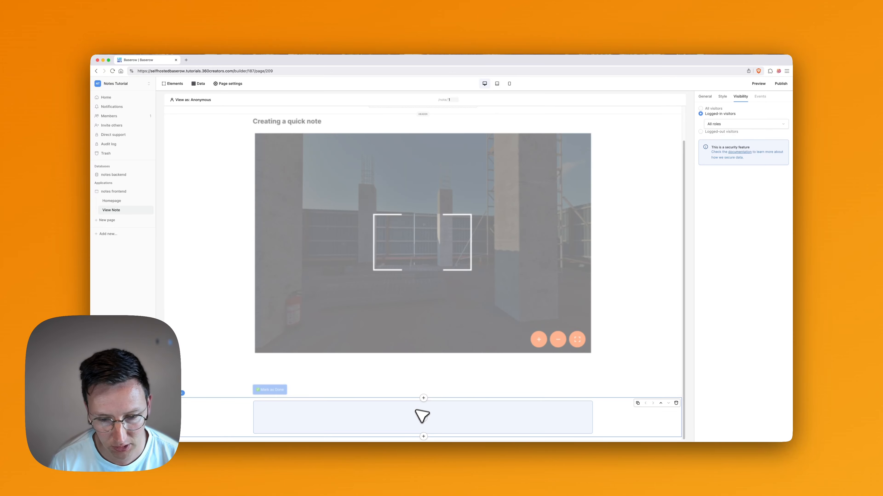
click(422, 417)
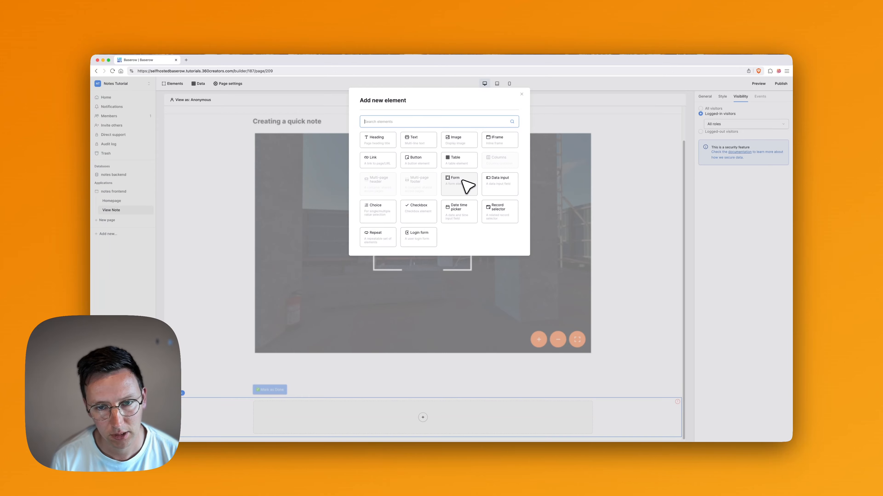
Add a Table element to the container using listComments as its data source.
text(table)
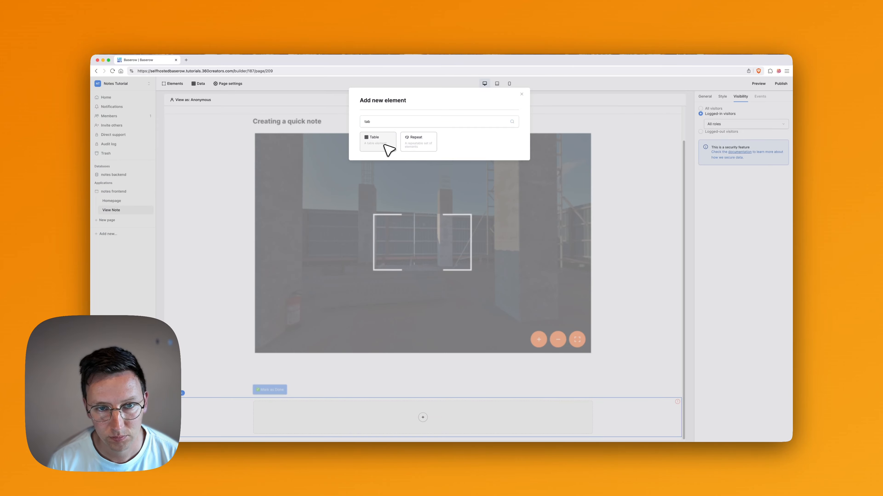
click(389, 146)
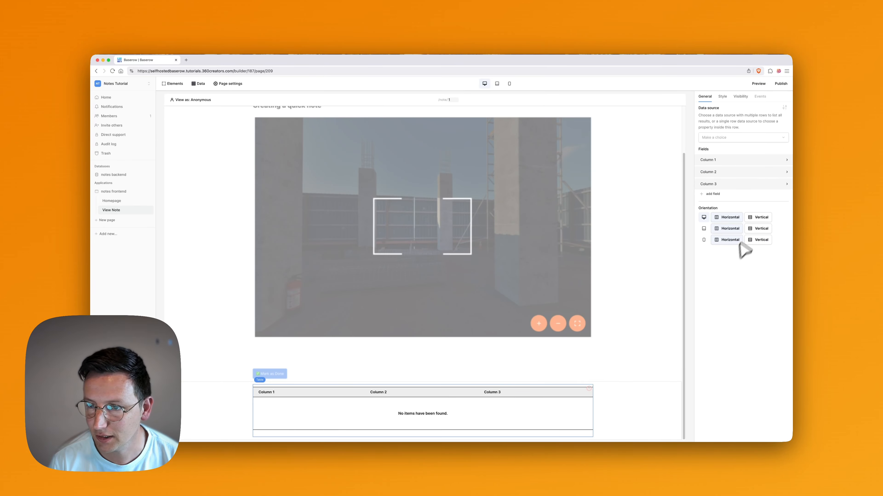
click(728, 139)
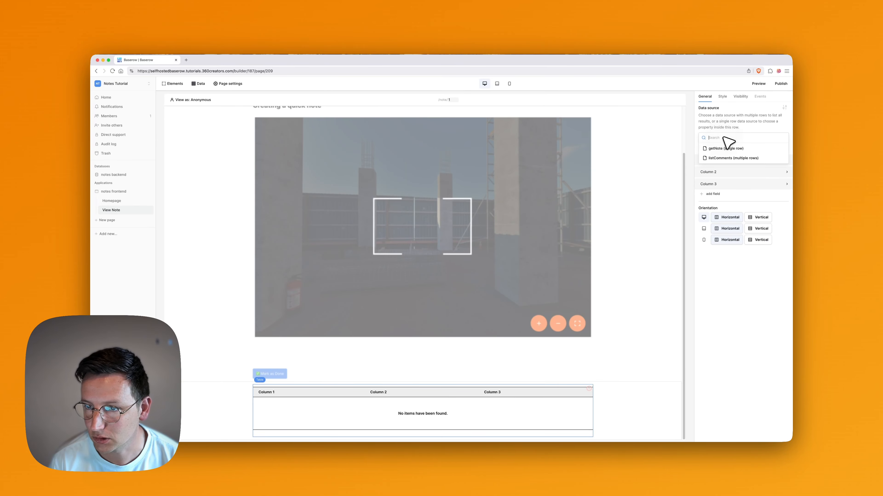
click(727, 158)
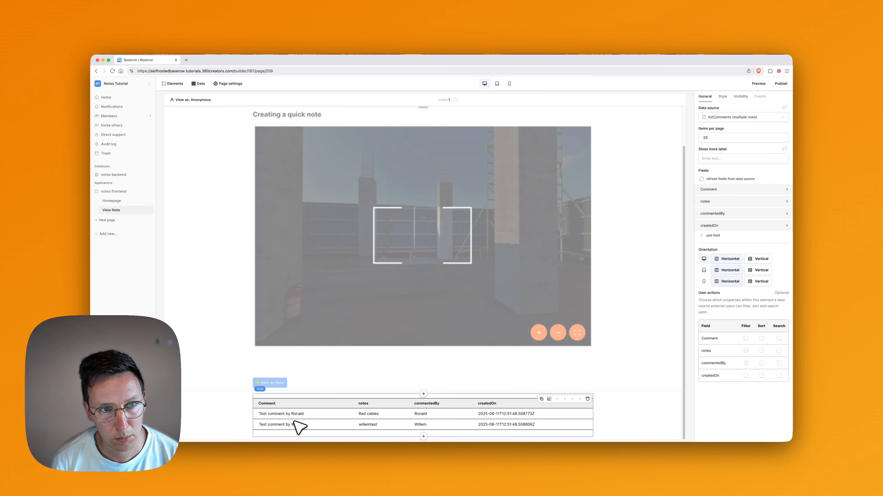
scroll(368, 381, up, 3)
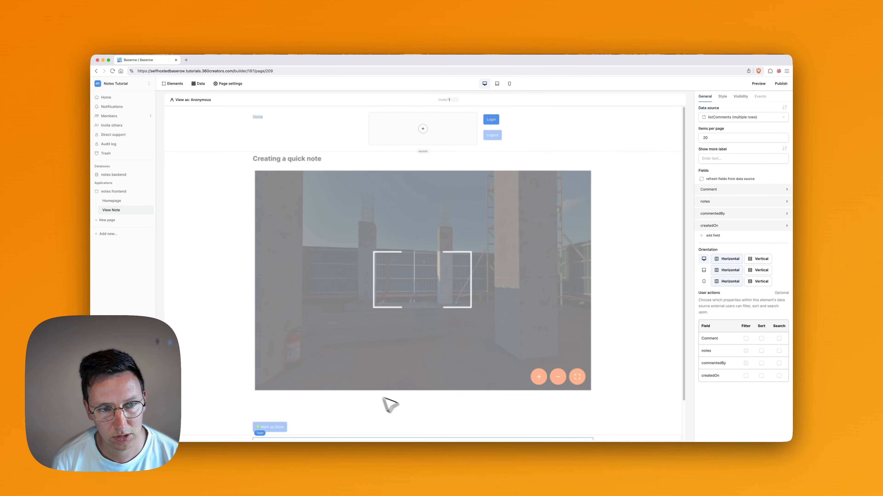
scroll(388, 403, down, 3)
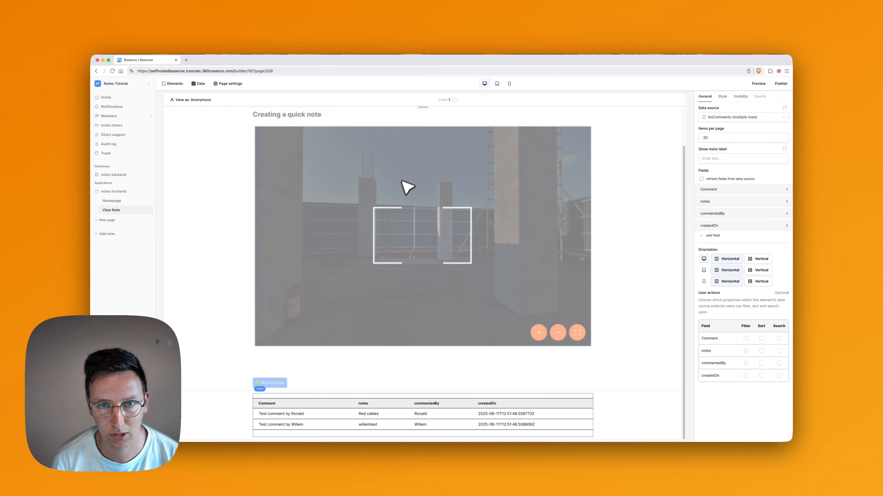
scroll(408, 187, up, 3)
Change the preview's note id to 5 to view the Red cables note.
click(451, 99)
key(super+a)
text(5)
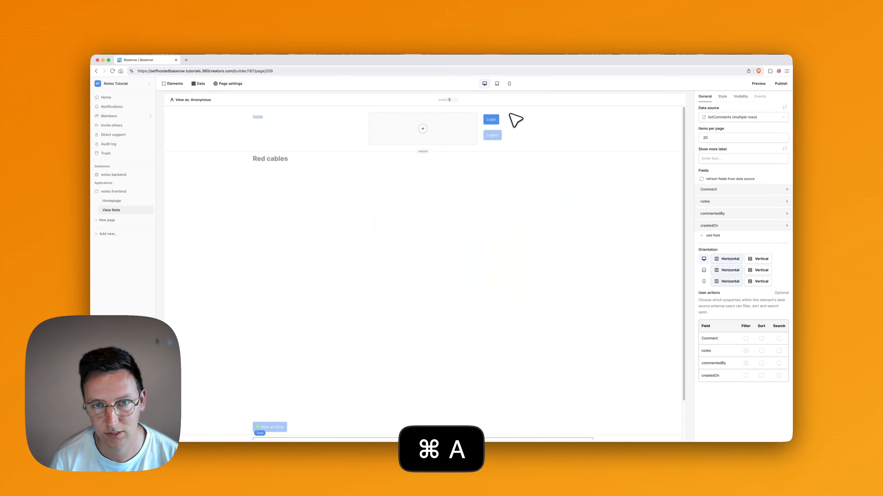
scroll(501, 249, down, 3)
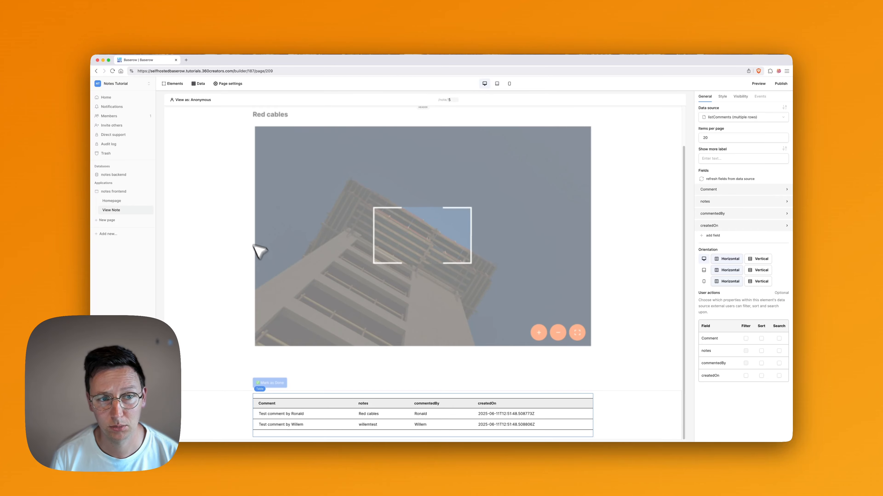
scroll(254, 236, up, 2)
Add a filter on the notes field to the listComments data source.
scroll(254, 195, down, 2)
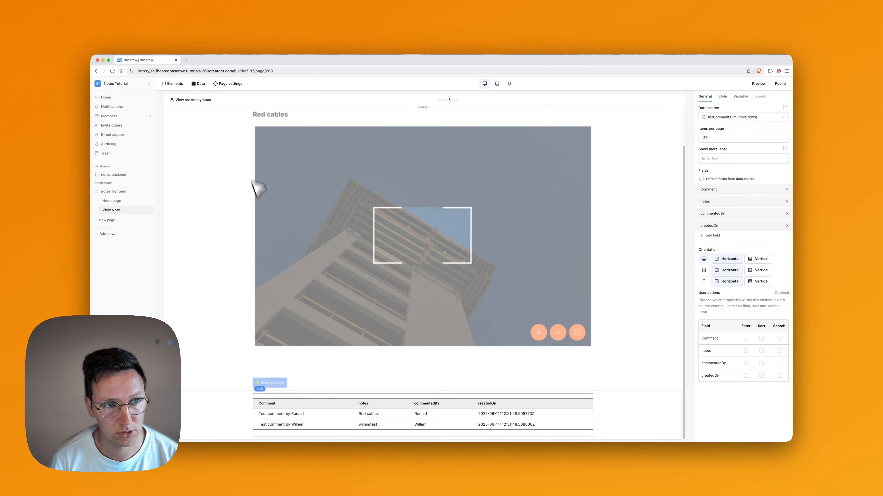
click(199, 84)
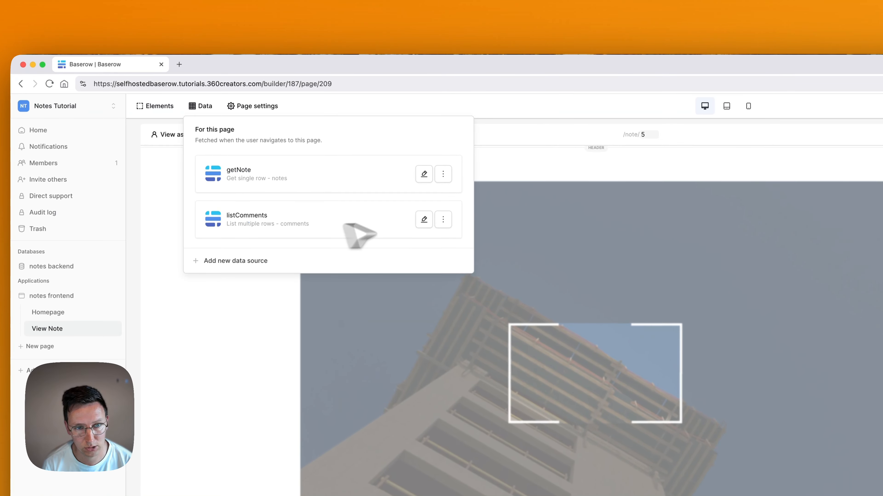
click(419, 216)
click(510, 310)
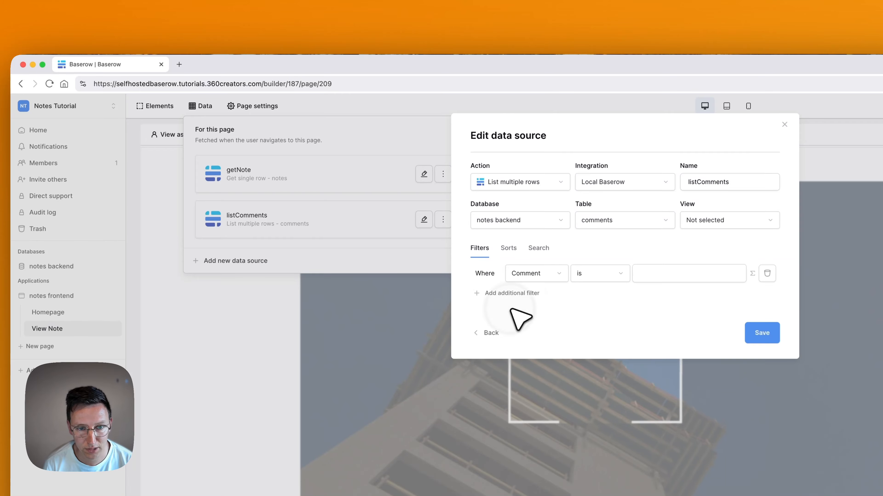
click(538, 274)
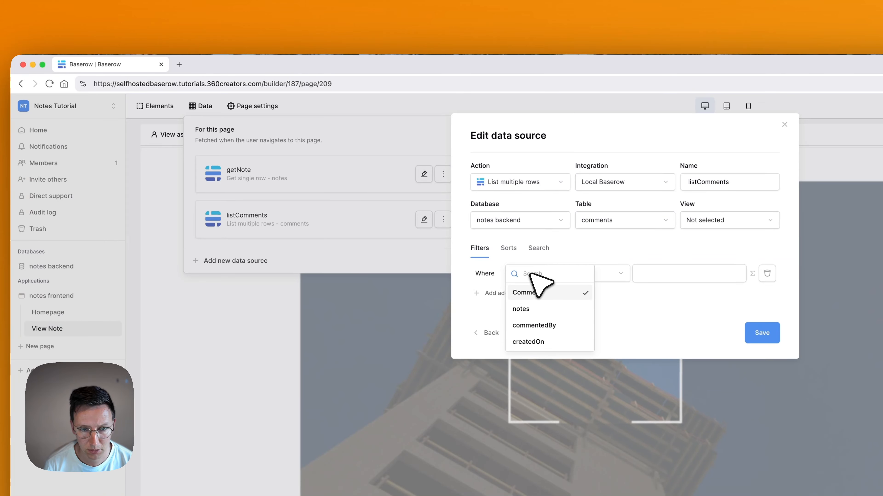
click(541, 308)
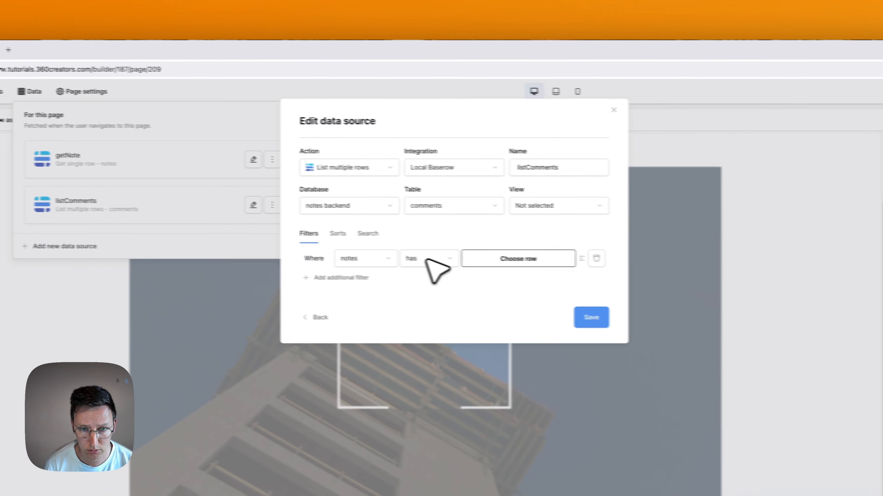
Set the notes filter value dynamically to the page's id parameter and save.
click(479, 261)
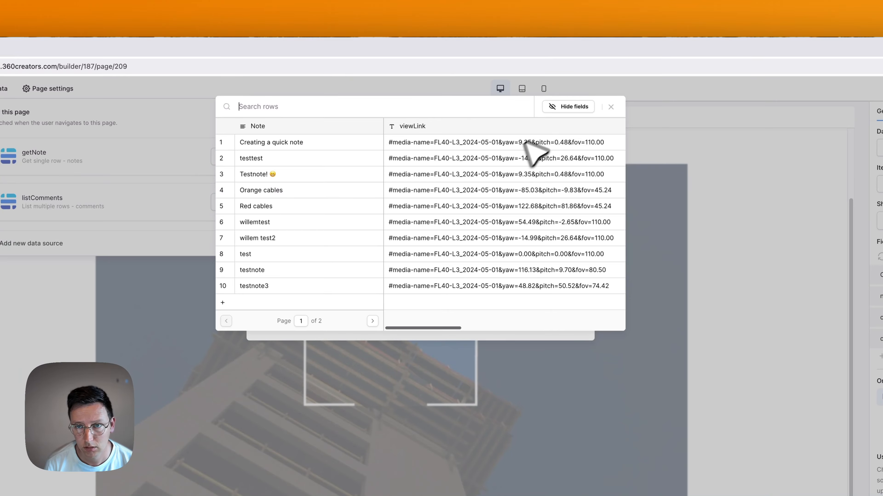
click(611, 107)
click(548, 256)
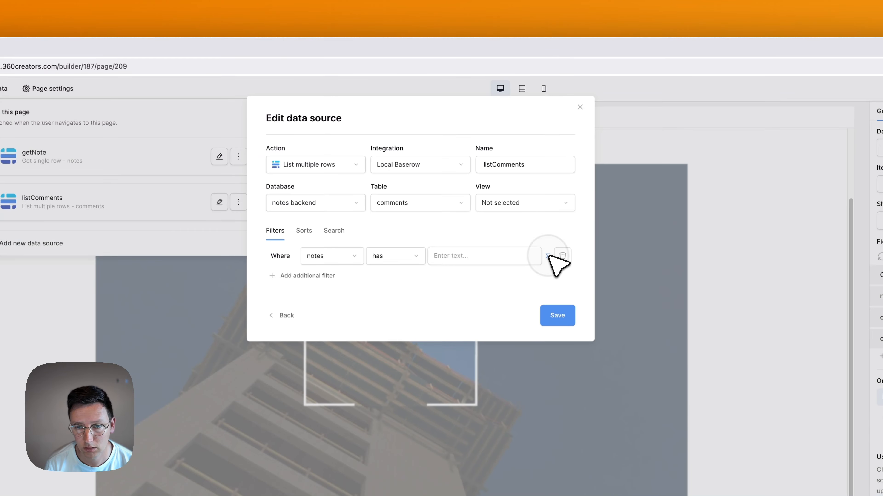
click(473, 256)
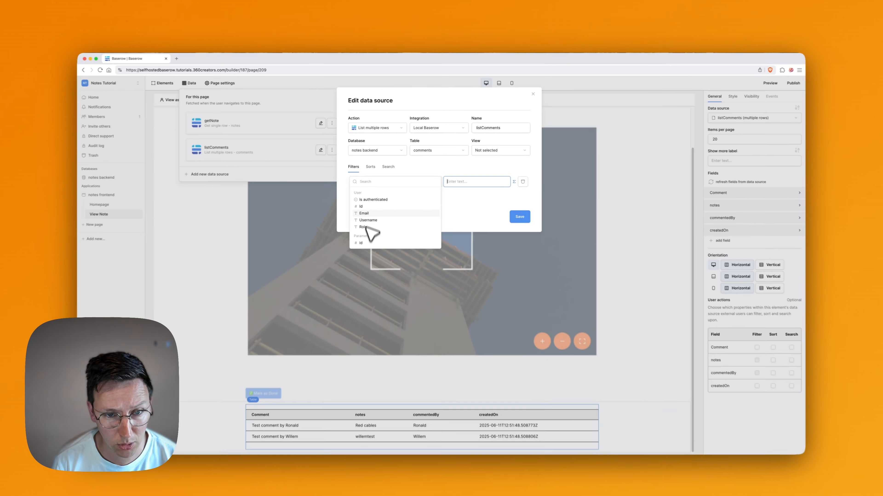
click(372, 238)
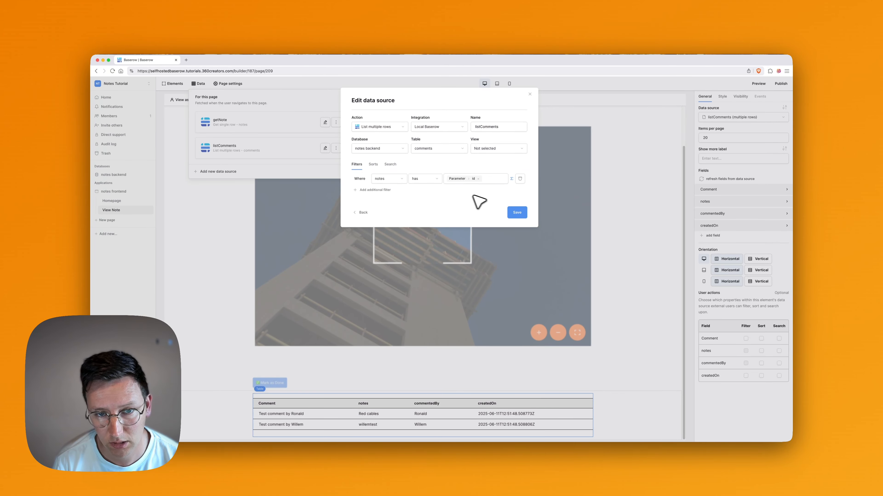
click(517, 213)
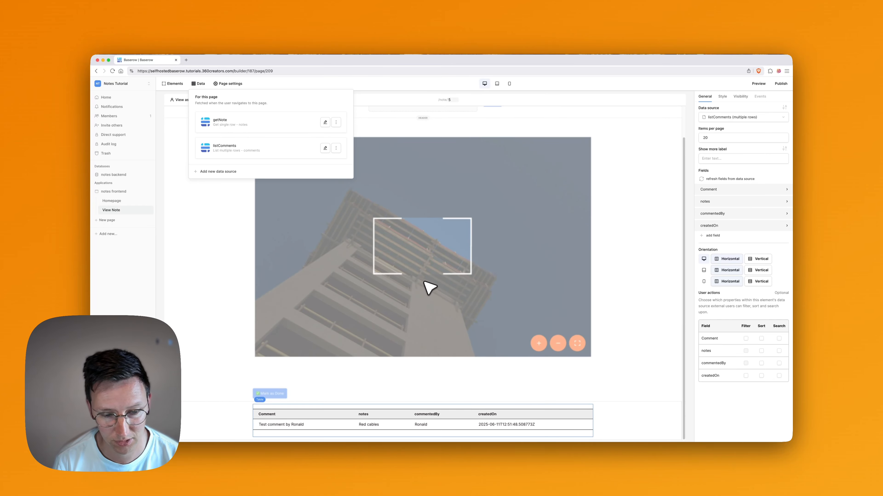
Change the previewed note id from 5 to 6 and select the comments table element.
click(641, 355)
click(199, 100)
click(199, 101)
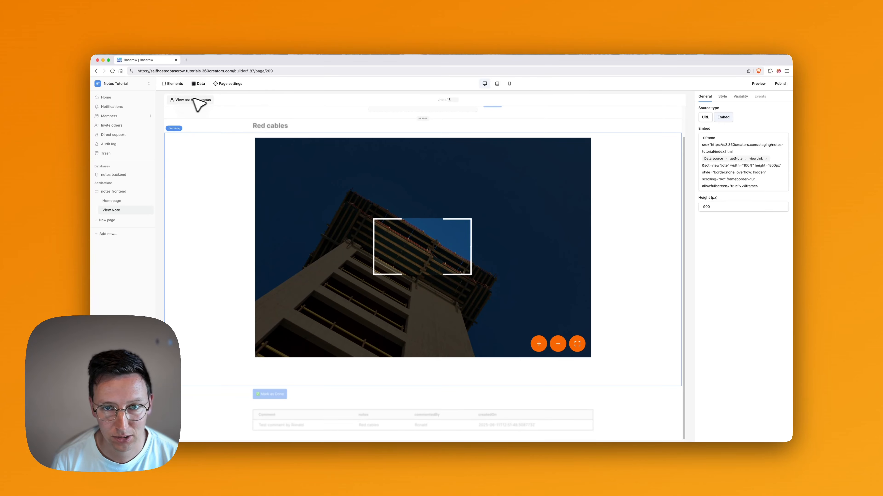
click(456, 100)
key(super+a)
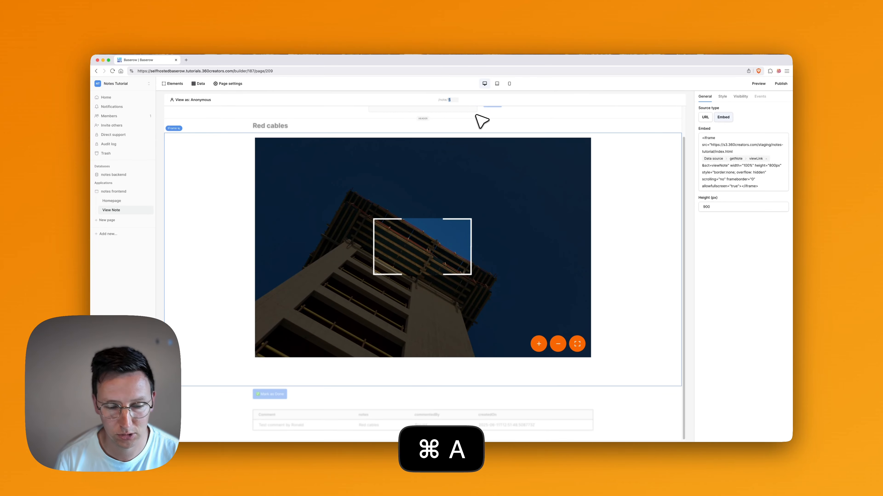
text(6)
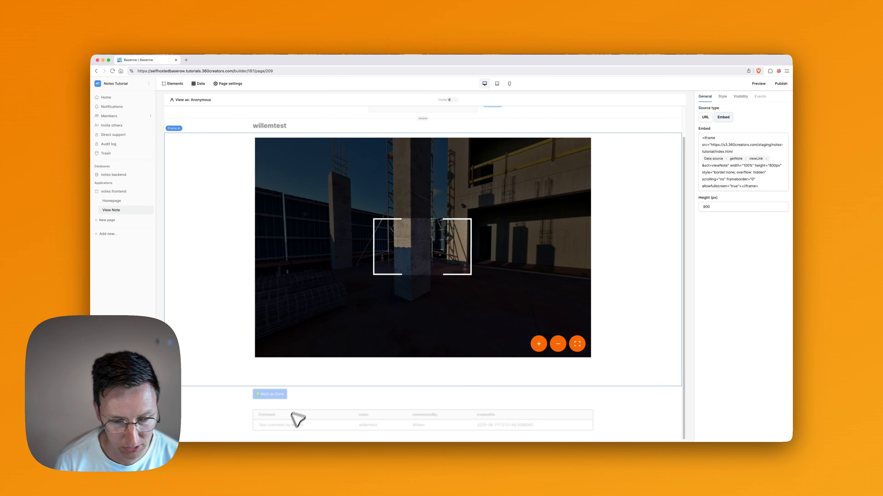
click(379, 430)
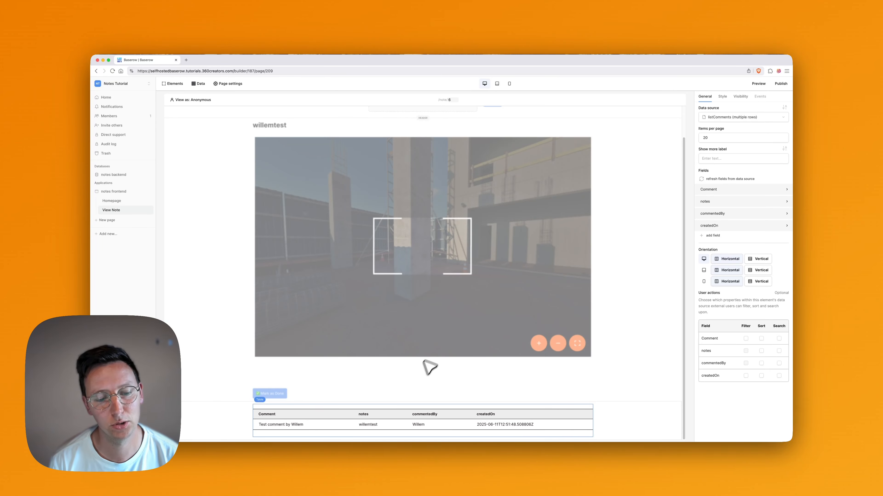
mouse_move(375, 424)
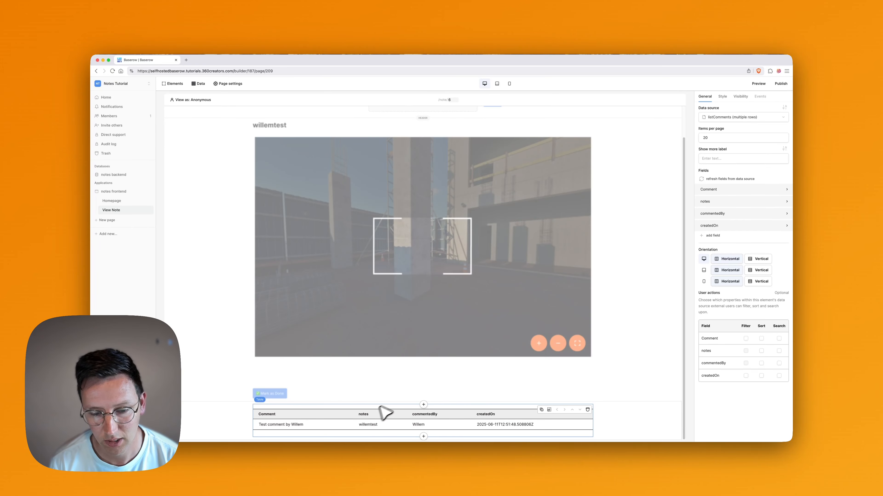
Add a Form element below the comments table.
click(424, 436)
text(for)
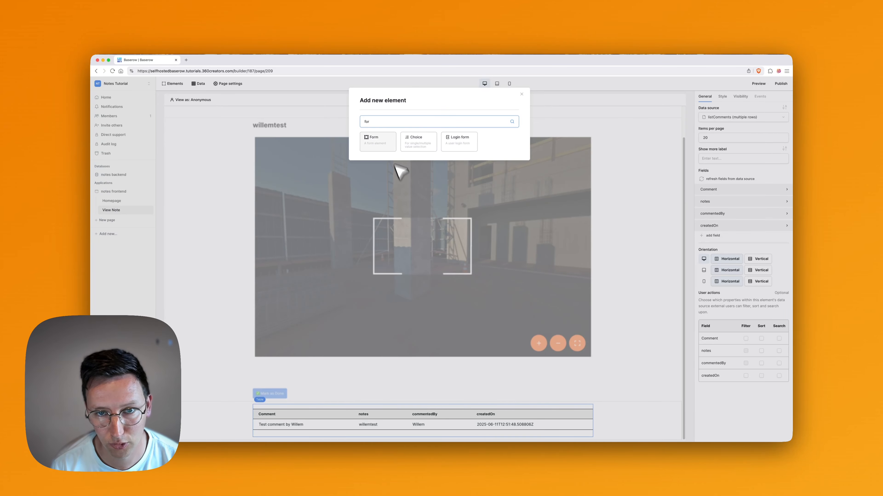
click(382, 138)
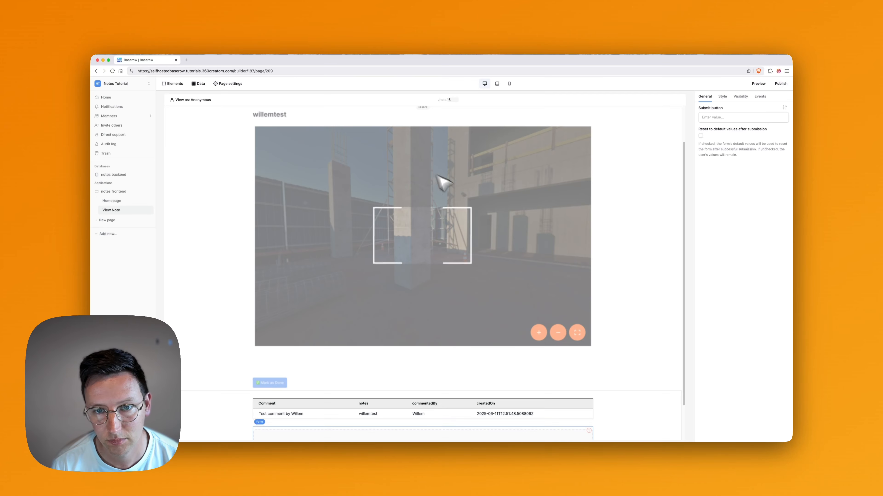
click(728, 117)
click(755, 214)
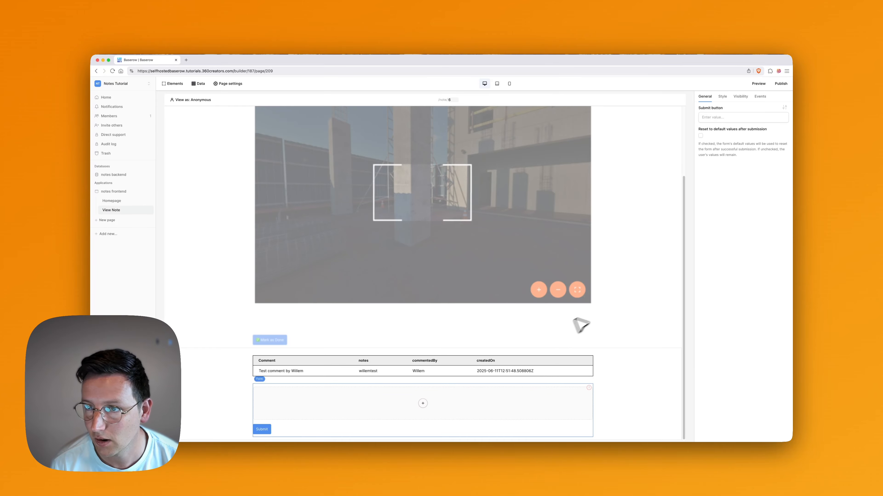
Add a Data input field inside the form and review the page's element tree.
click(423, 403)
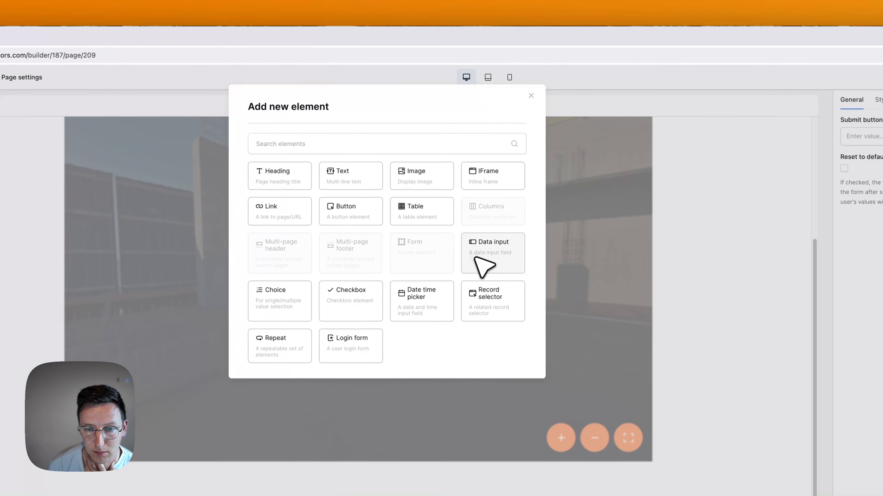
click(498, 187)
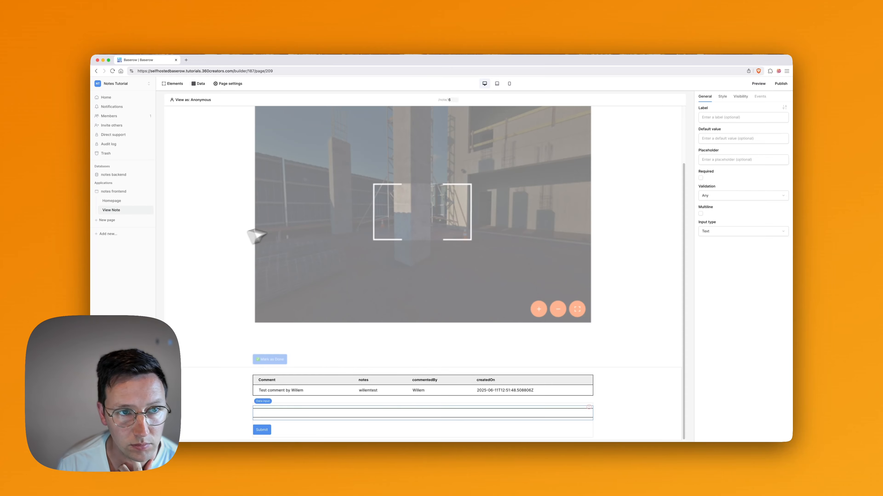
click(174, 84)
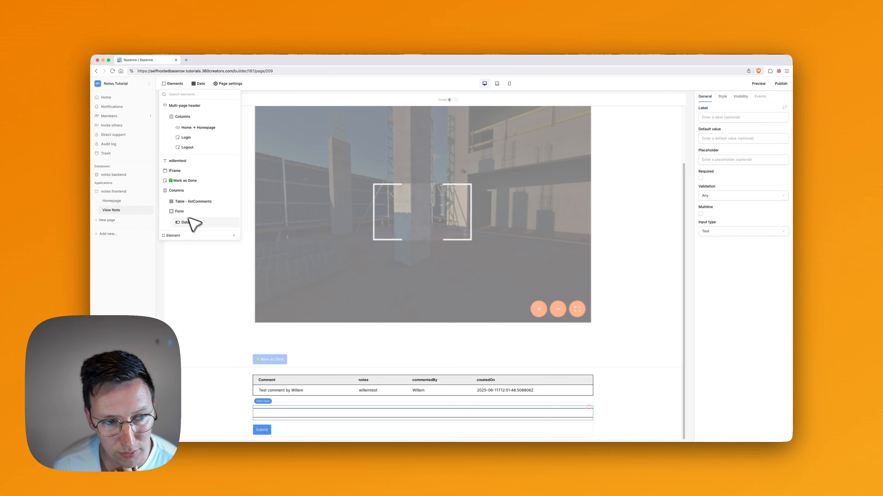
Set the comment input's placeholder to 'Comment on this note'.
click(757, 302)
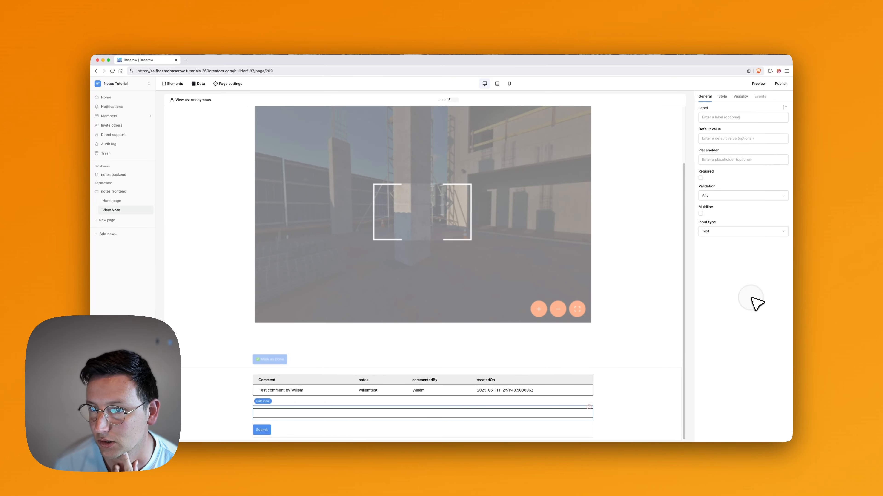
click(718, 139)
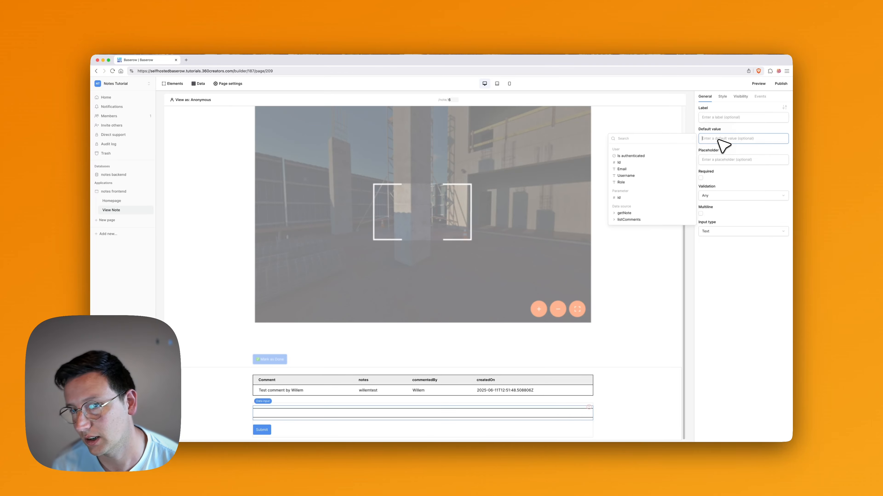
click(719, 159)
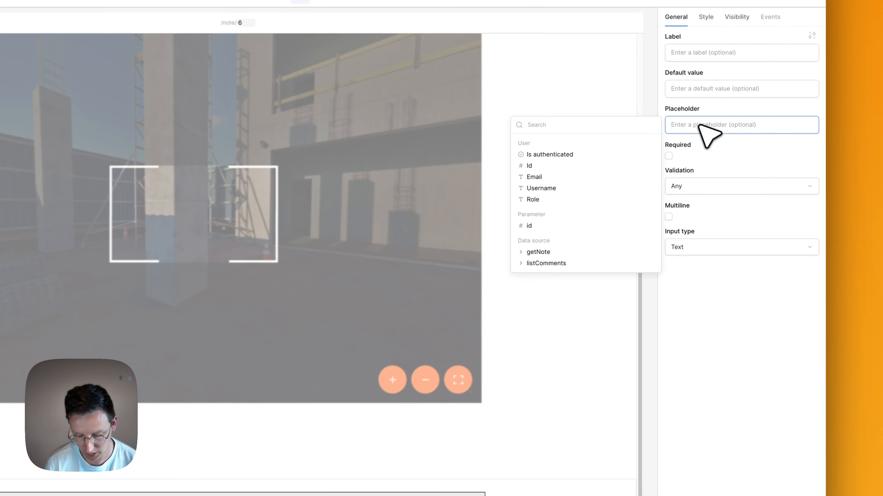
text(P)
key(BackSpace)
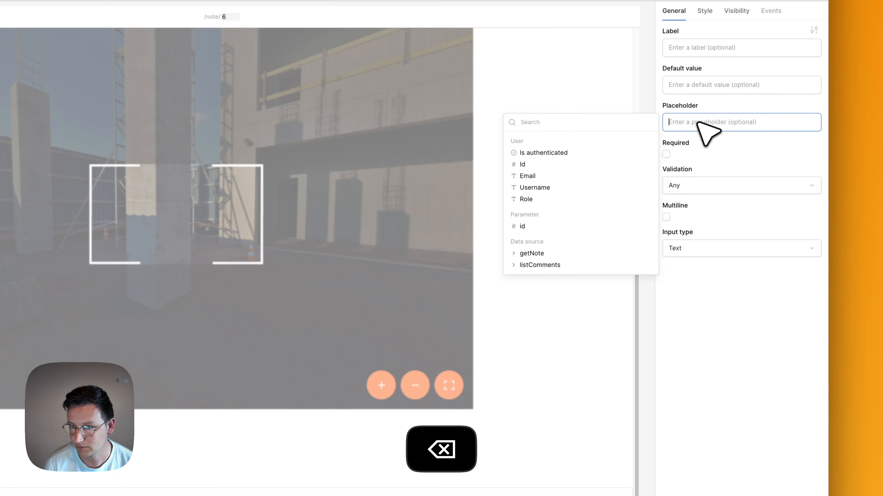
text(Comment on this note)
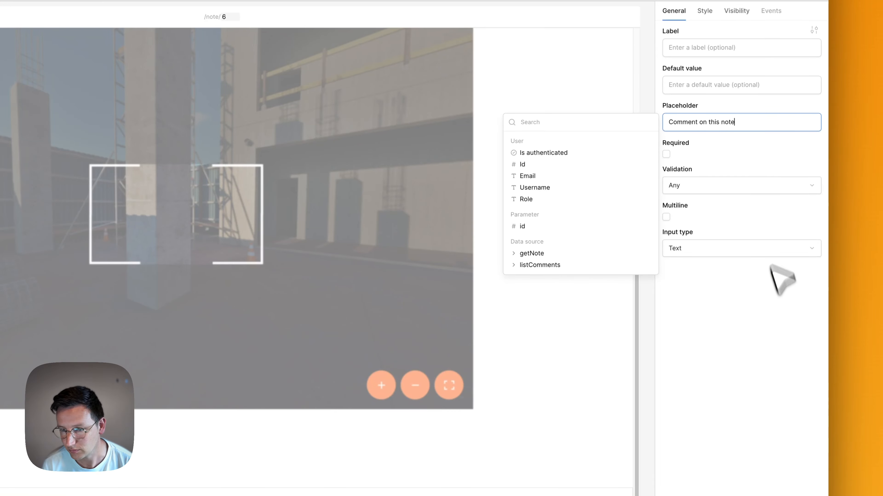
click(788, 323)
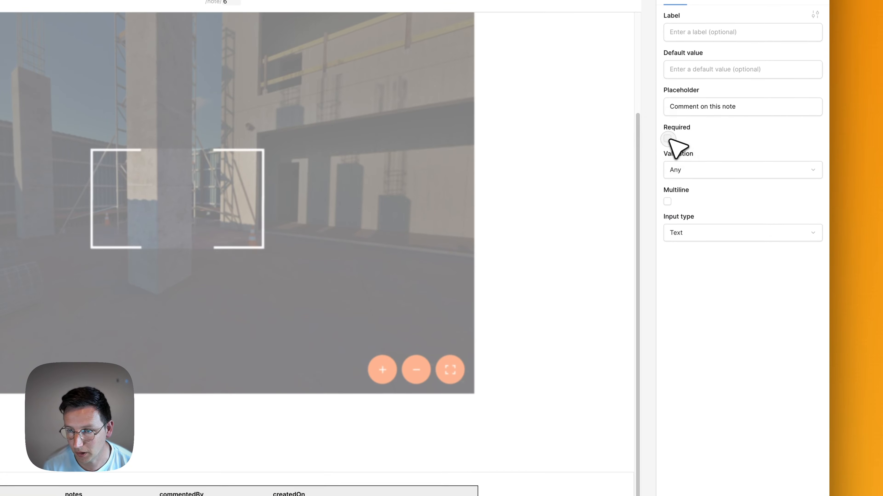
Make the input required with Any validation, multiline, showing 5 rows.
click(667, 131)
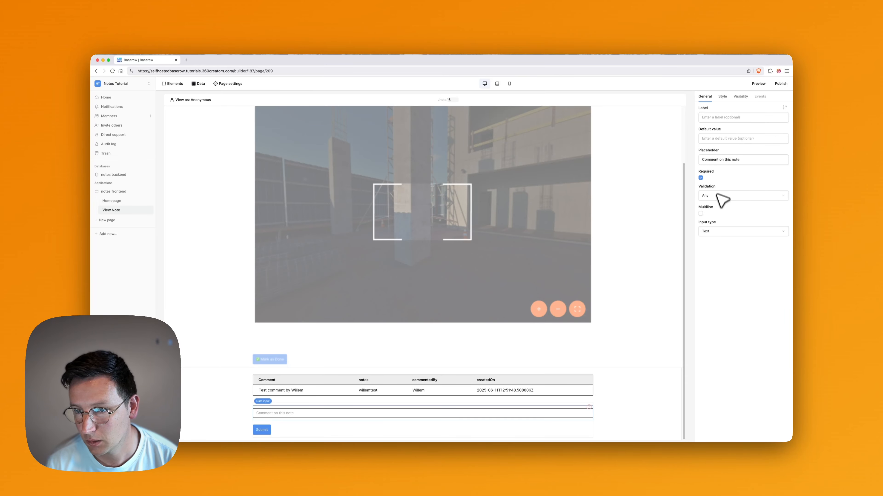
click(725, 195)
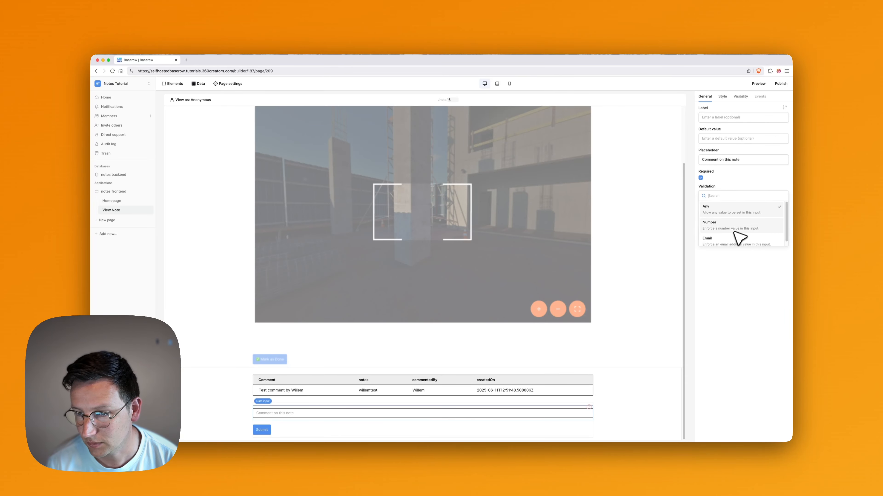
click(739, 191)
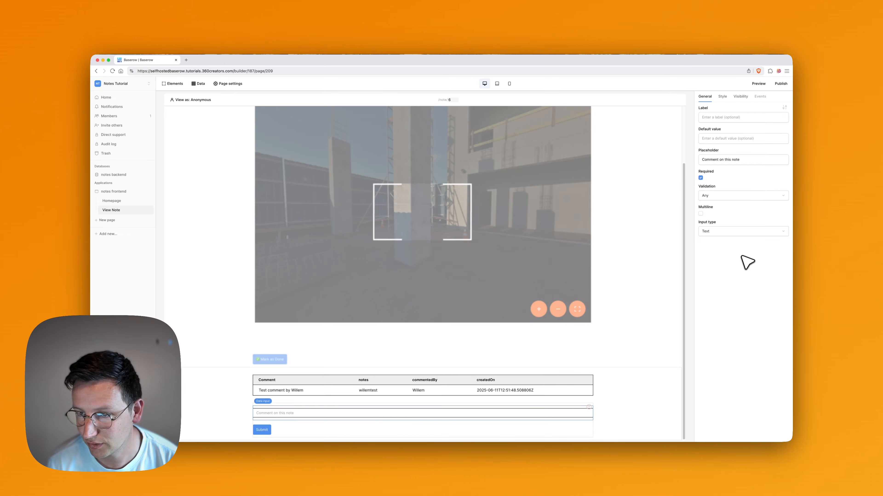
click(701, 214)
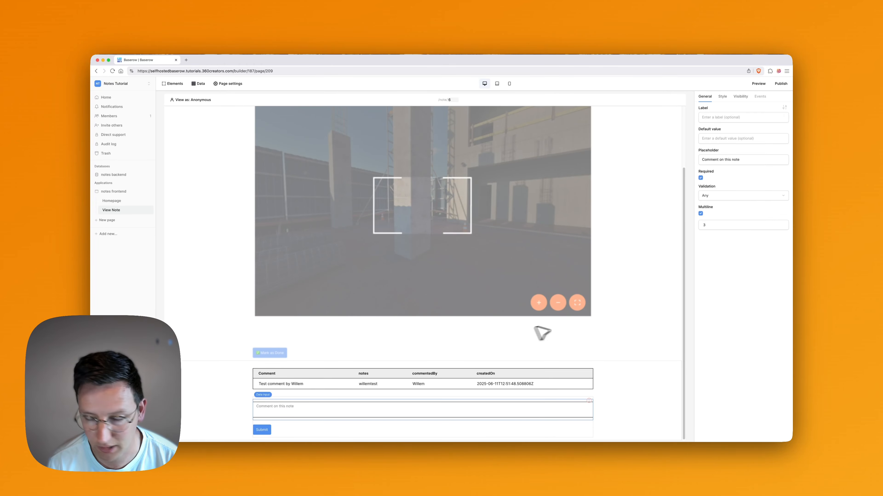
click(729, 225)
key(super+a)
text(5)
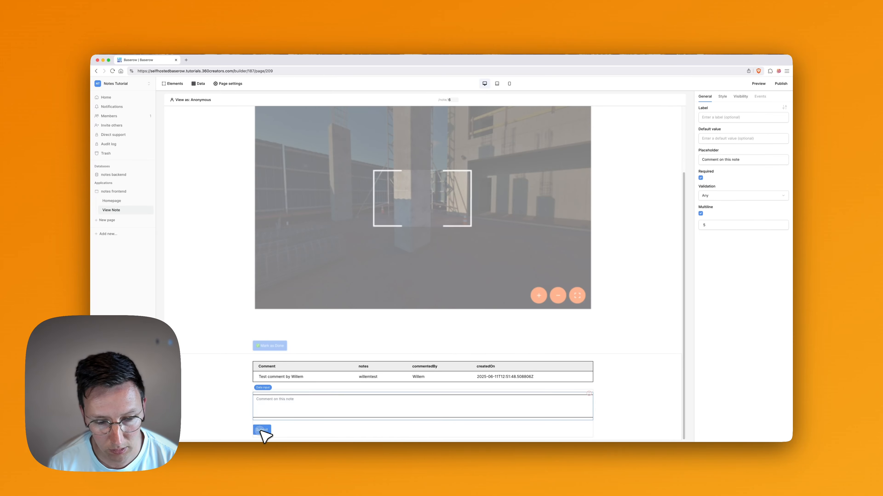
Change the form's submit button label from Submit to 'Send comment'.
click(269, 431)
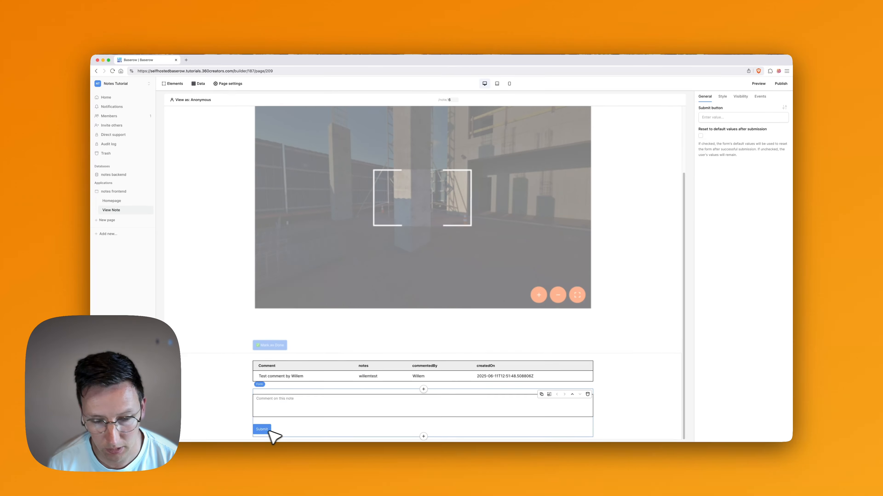
click(721, 117)
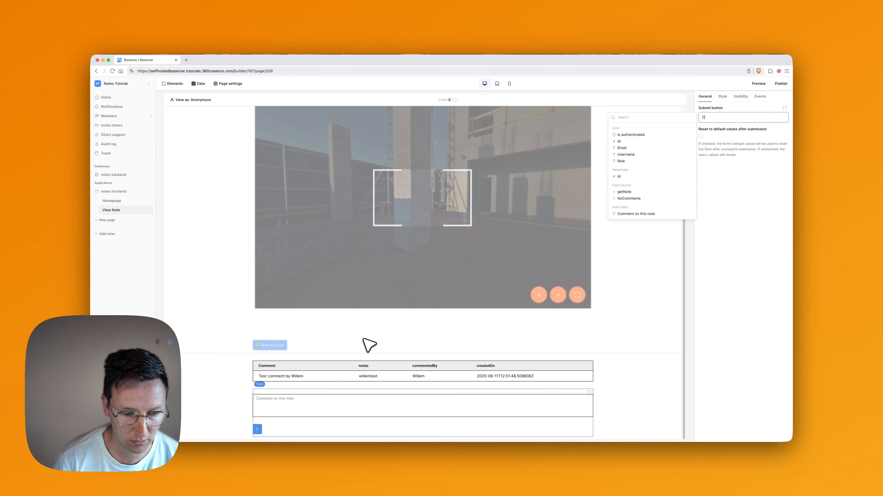
key(super+a)
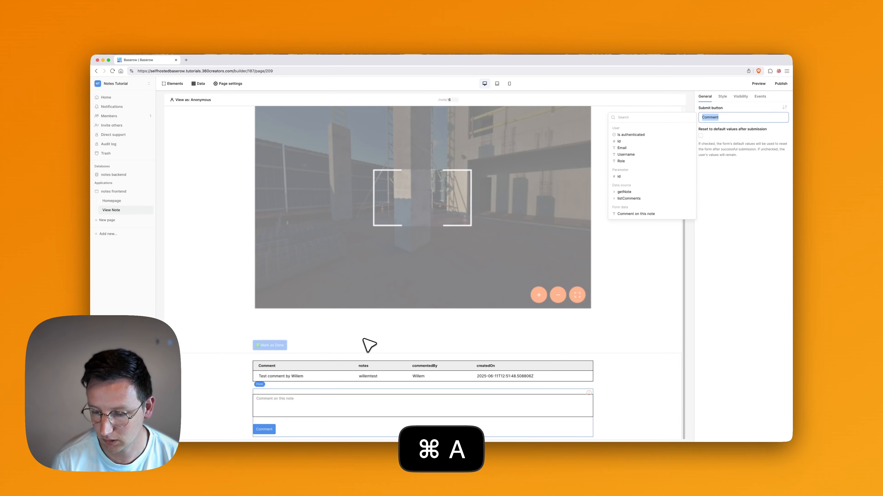
text(Send c)
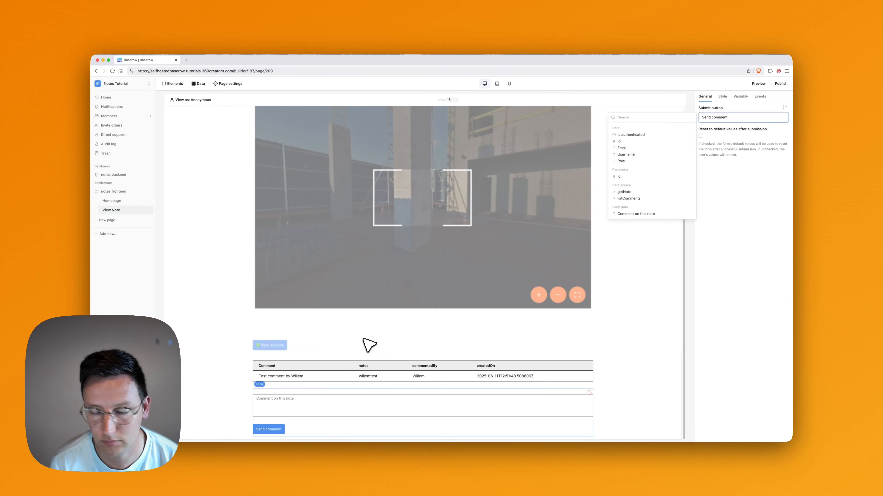
click(766, 264)
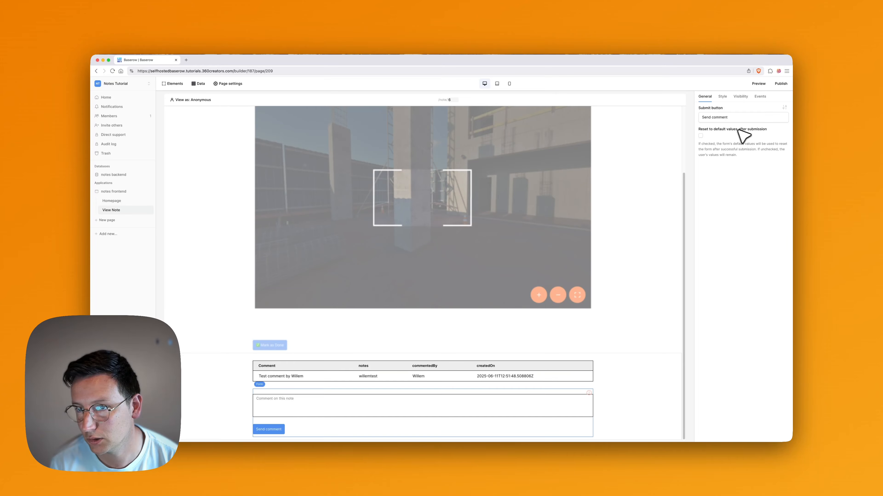
Tick 'Reset to default values after submission' and show the notes backend comments table.
click(702, 136)
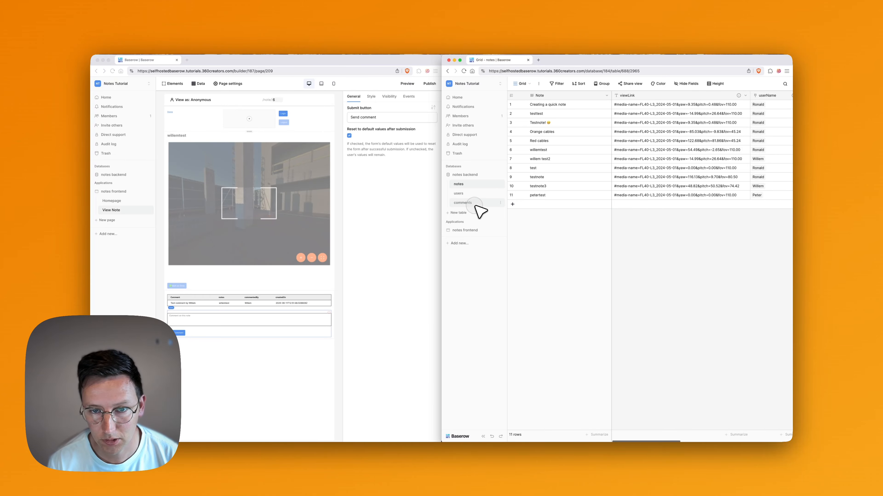
click(463, 203)
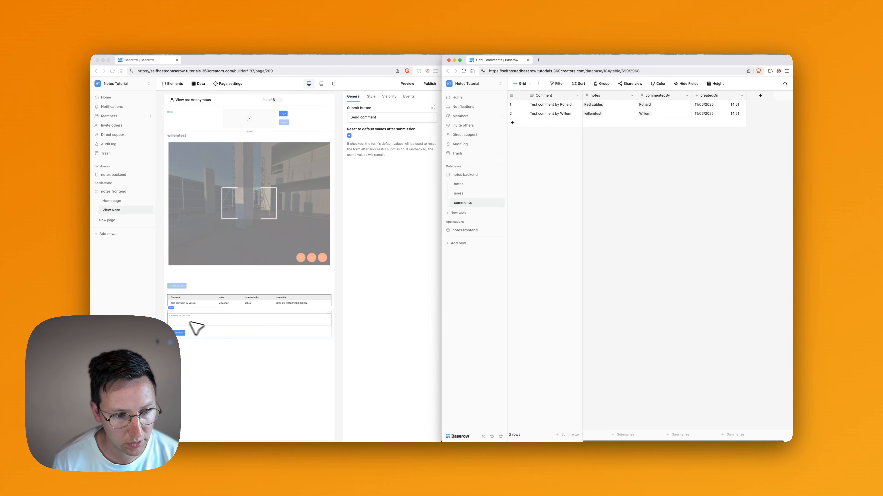
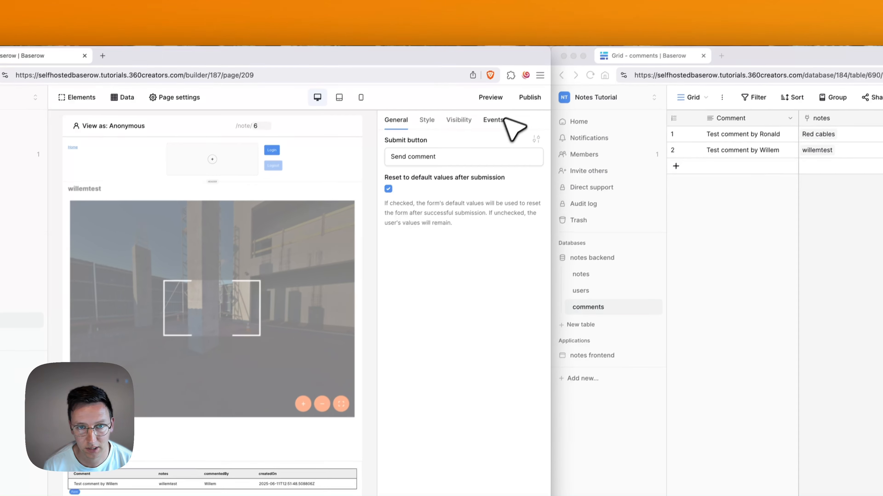
Add a Create Row action to the comment form's submit events.
click(517, 60)
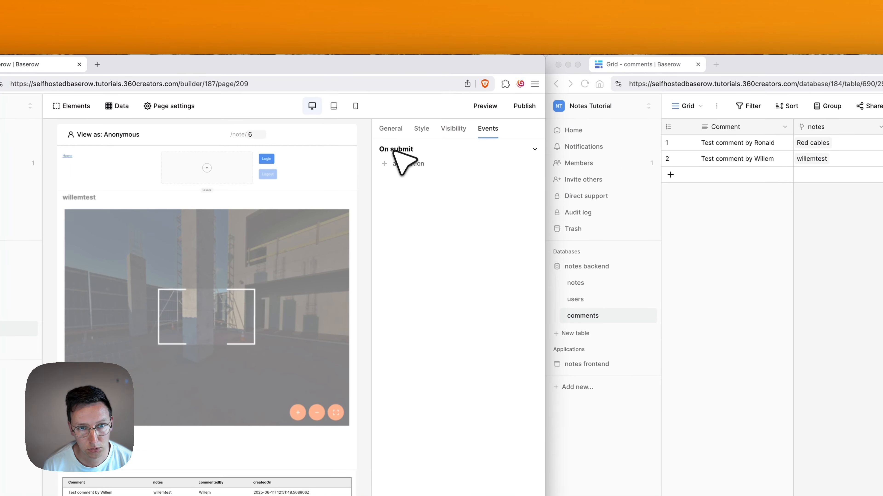
click(405, 164)
click(442, 175)
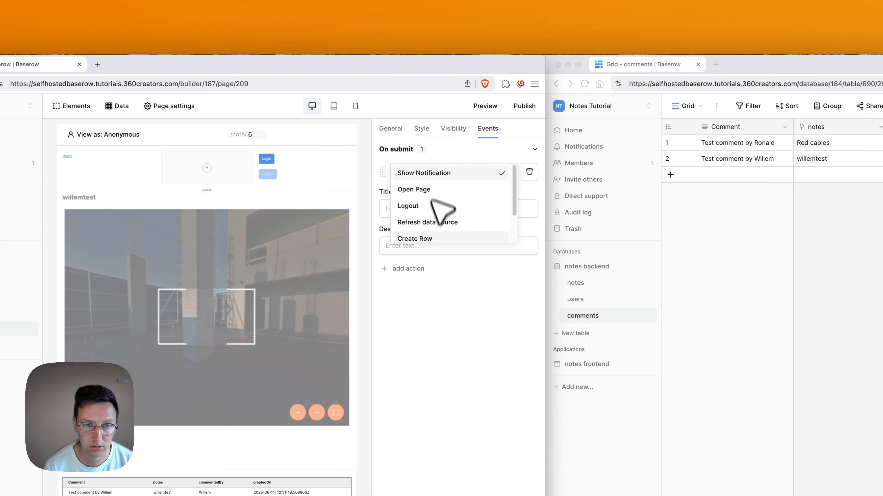
scroll(444, 236, down, 2)
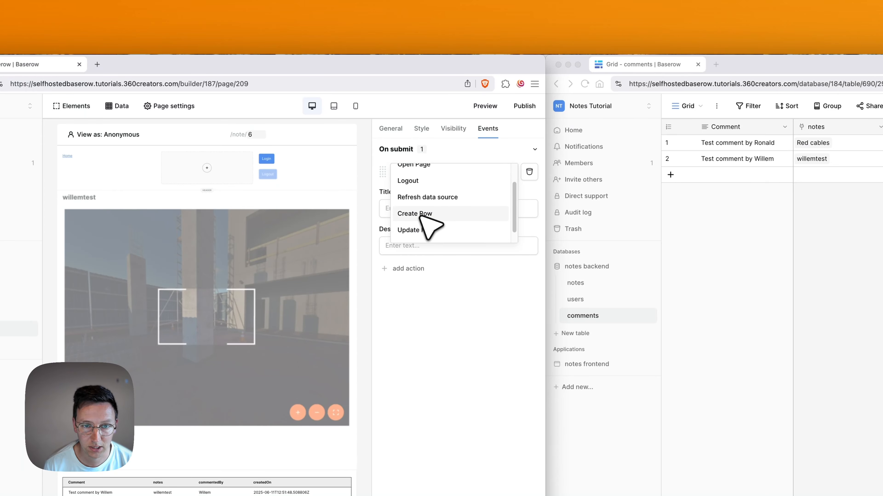
click(420, 215)
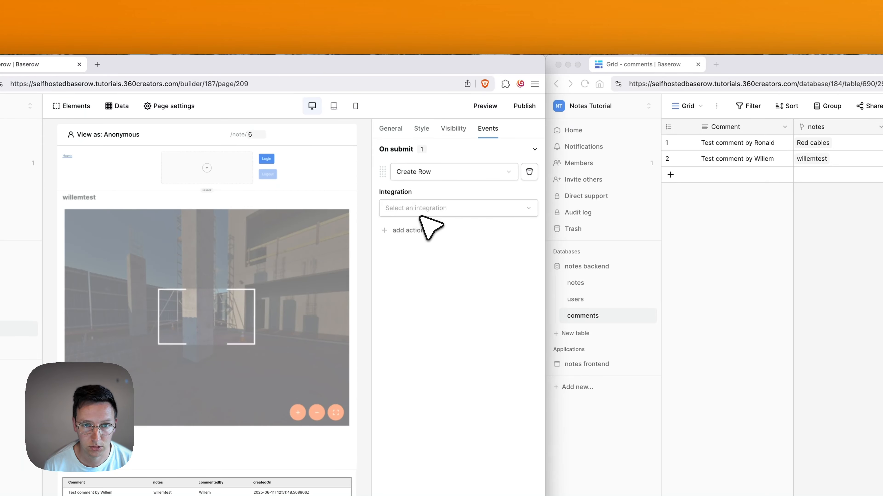
Point the action at Local Baserow's comments table and fill Comment from 'Comment on this note'.
click(442, 210)
click(420, 231)
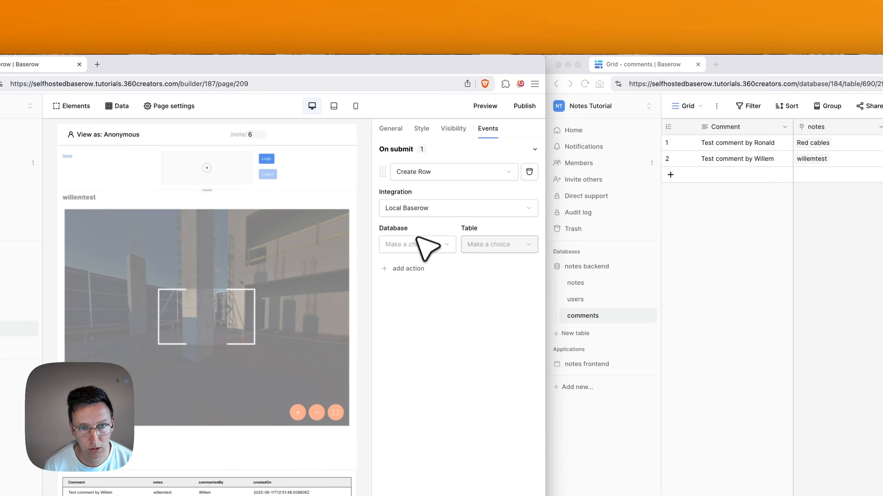
click(499, 244)
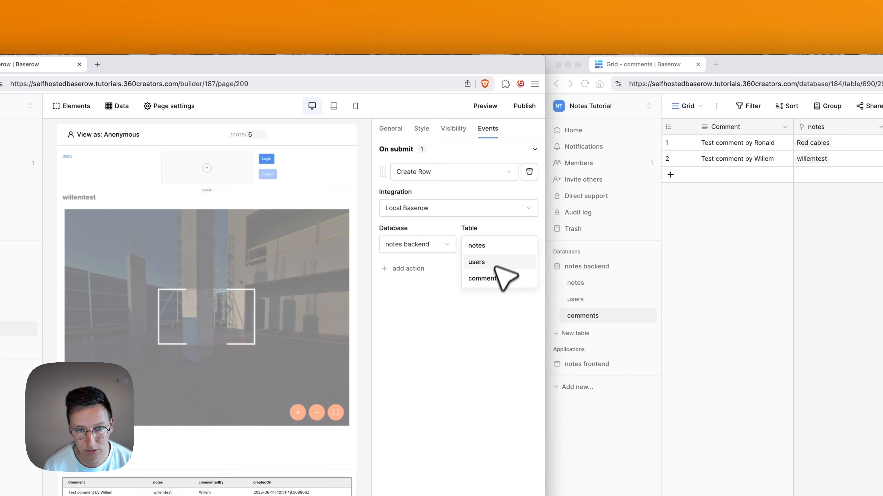
click(495, 278)
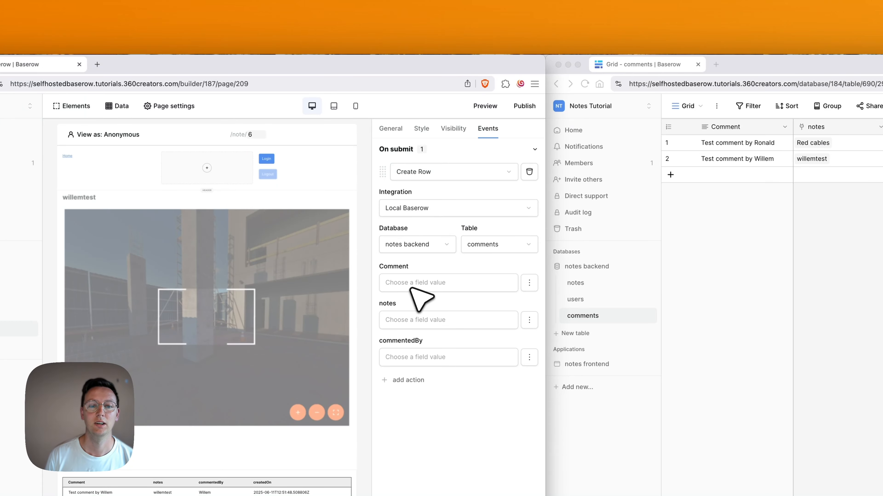
click(412, 285)
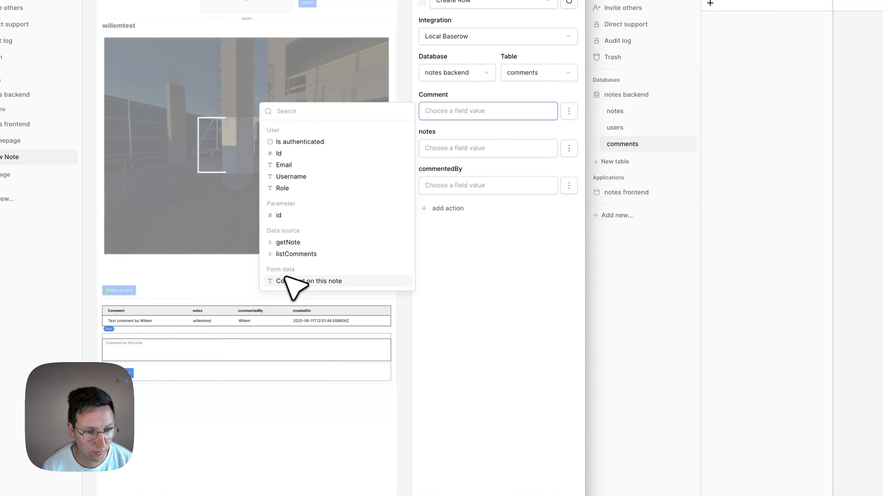
click(314, 281)
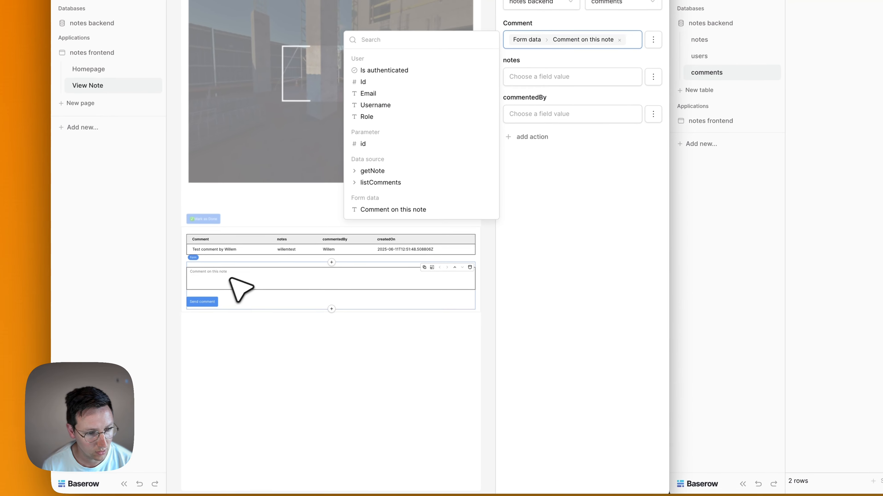
click(578, 237)
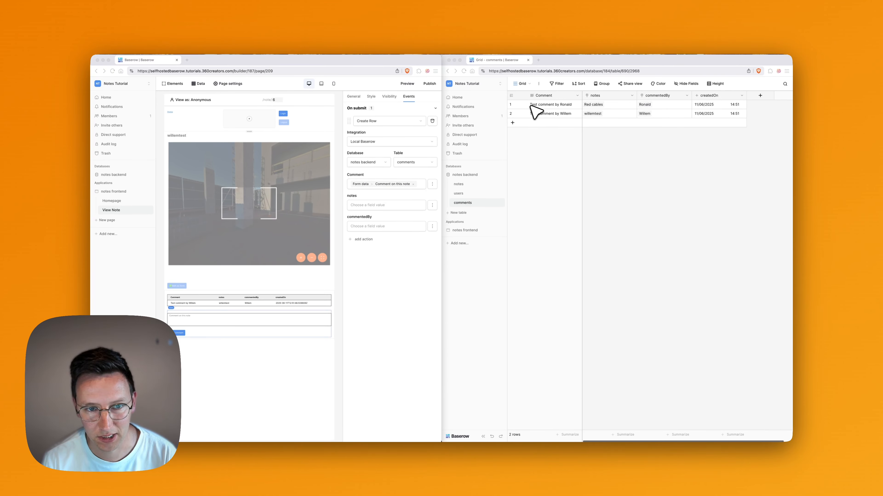
Map the notes field to getNote > Id and commentedBy to User > Id.
click(372, 205)
click(374, 204)
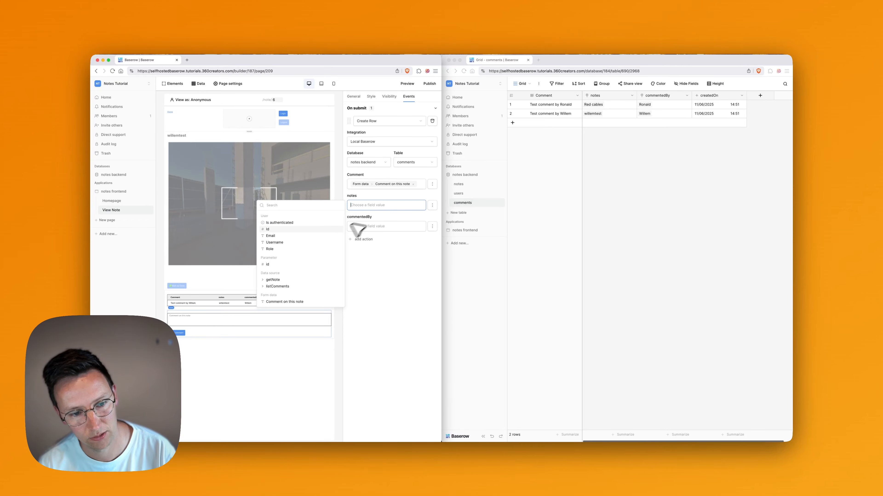
click(276, 280)
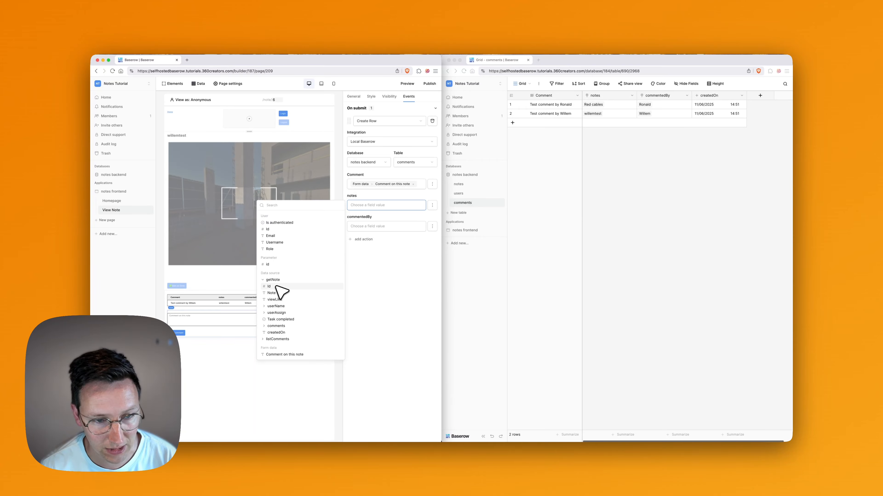
click(277, 286)
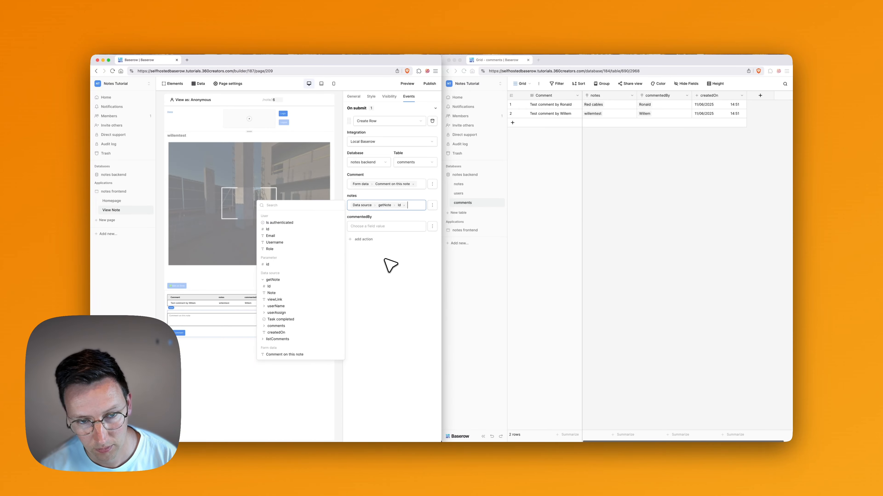
click(390, 272)
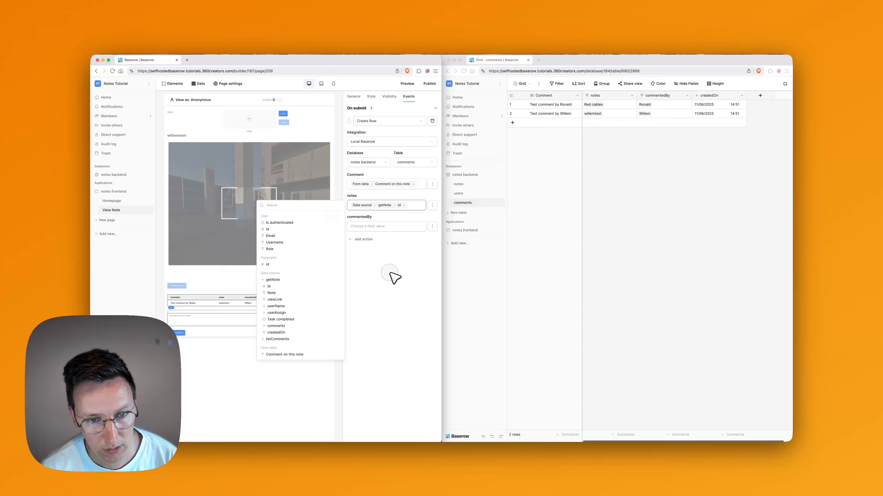
click(384, 228)
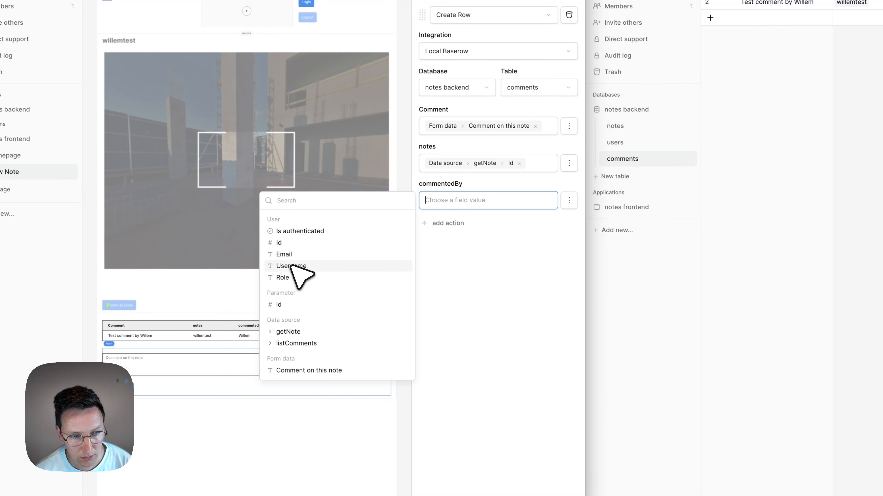
click(291, 243)
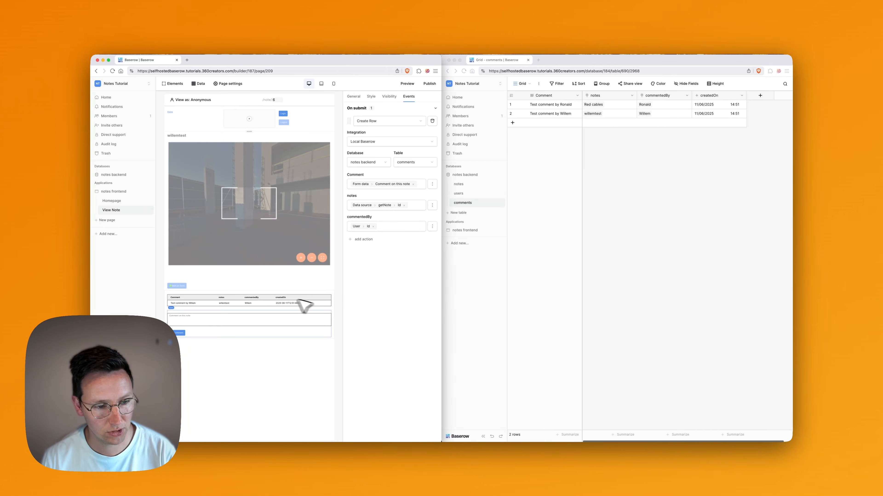
Preview the app and strip note/6 from the URL to load its home page.
click(407, 84)
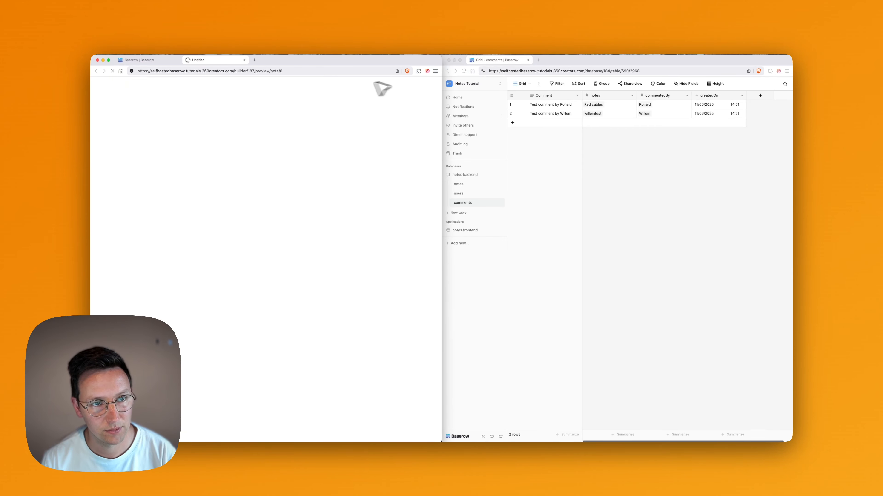
double_click(280, 71)
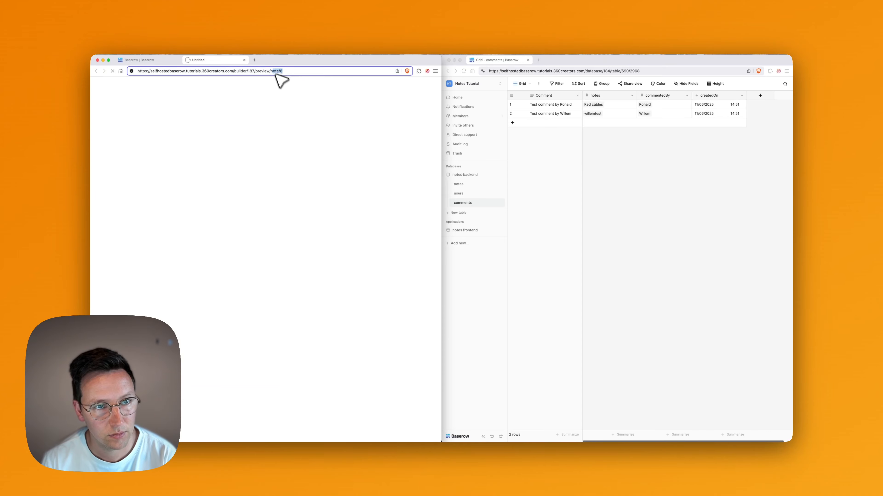
key(BackSpace)
key(Return)
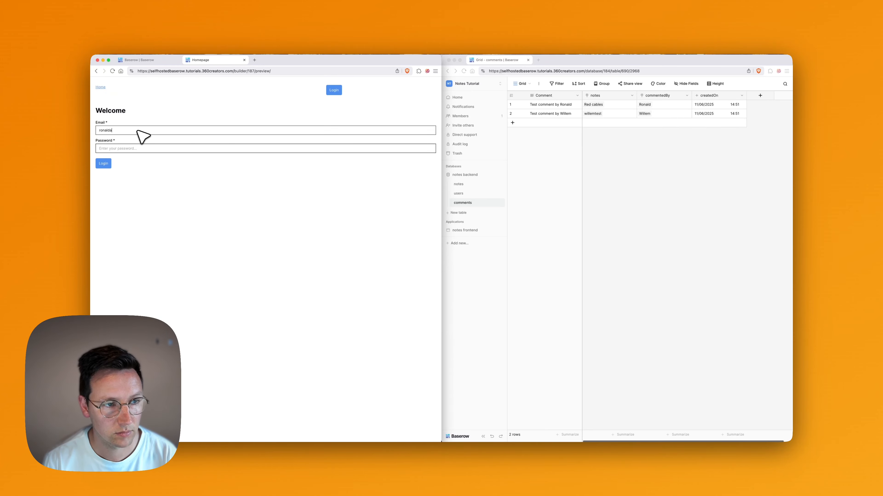
Log in with the test user's e-mail and password and scroll to their notes.
key(BackSpace)
text(@360creators.com)
key(Tab)
text(••••••••••)
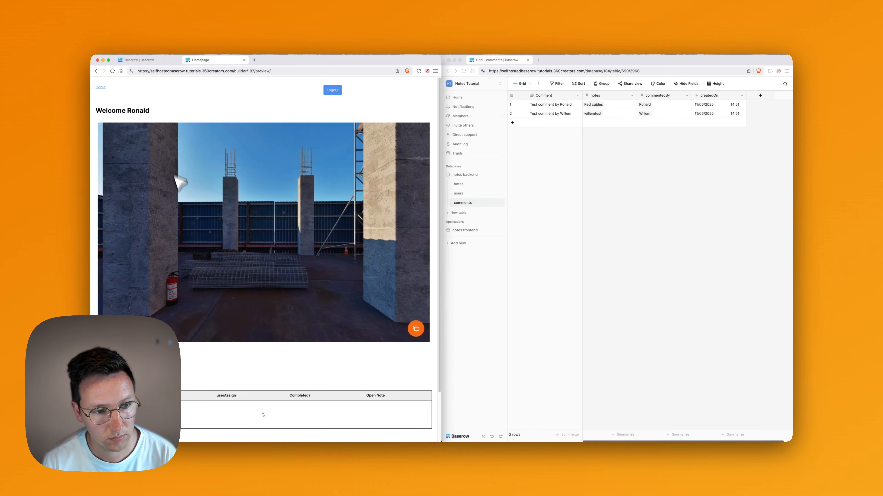
scroll(364, 341, down, 4)
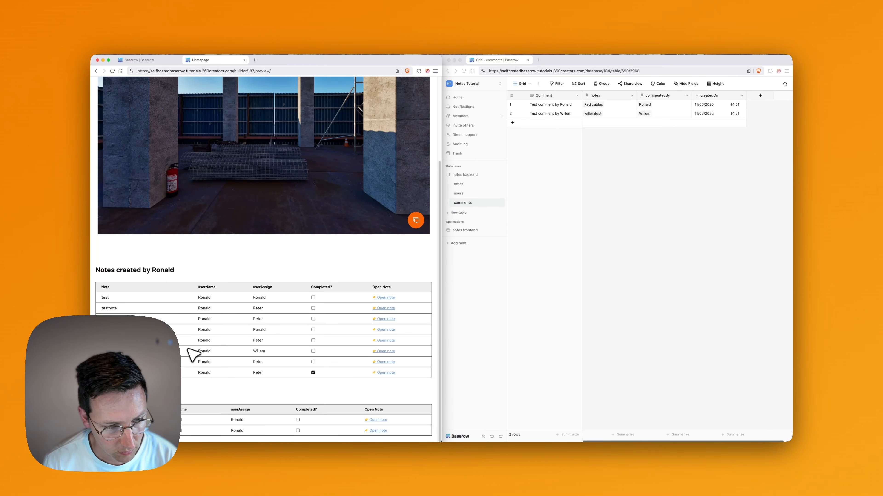
Send 'Second comment' on the Red cables note and reload the page.
click(386, 329)
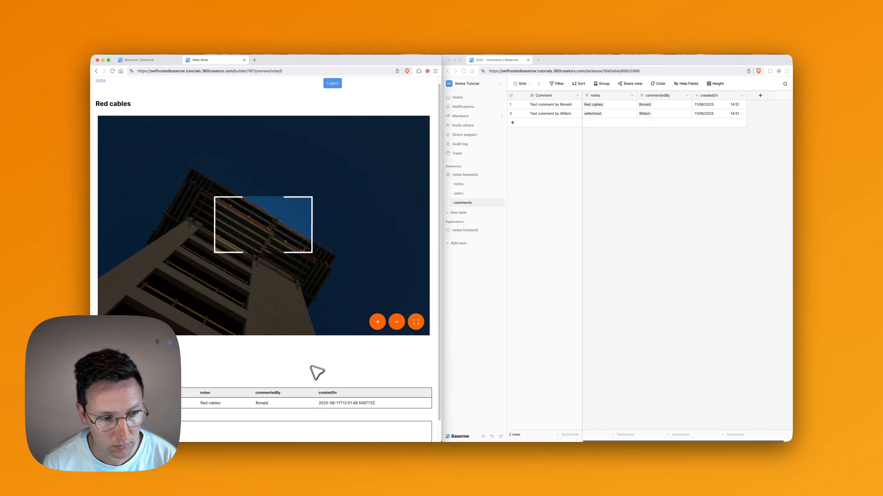
scroll(311, 366, down, 2)
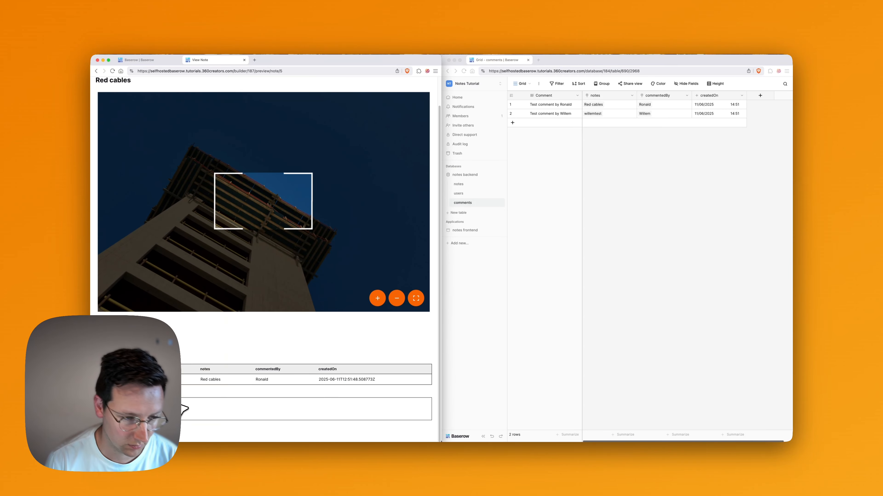
text(N)
key(super+a)
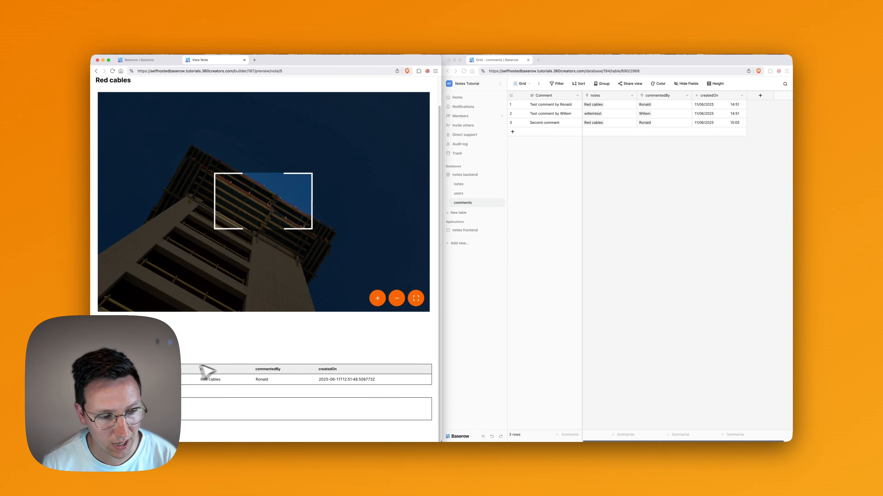
click(333, 341)
key(super+r)
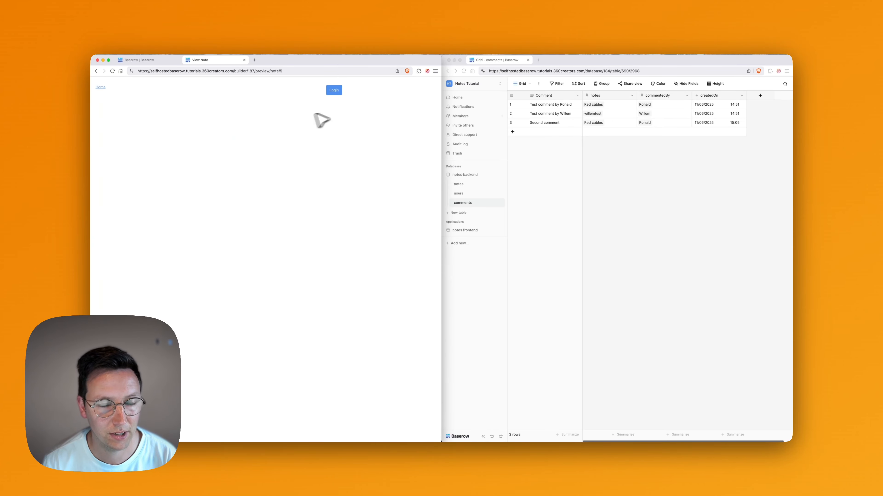
Log into the preview with the account e-mail and password.
click(336, 90)
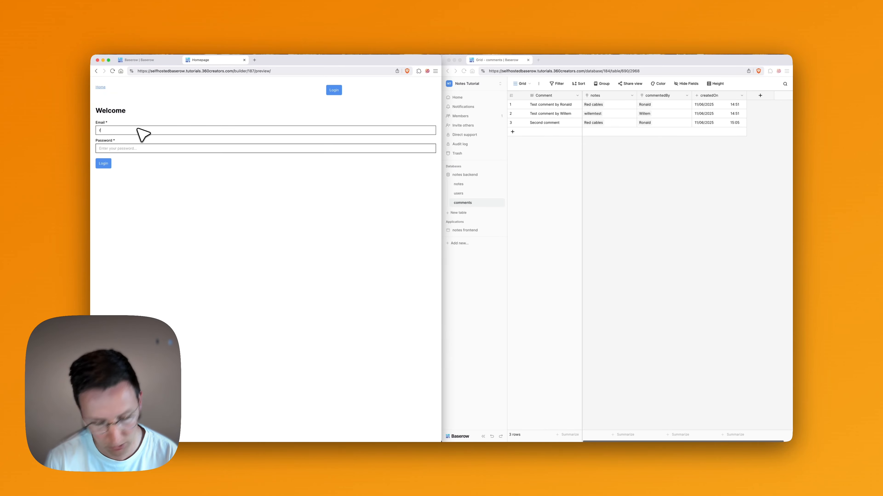
key(super+a)
key(super+v)
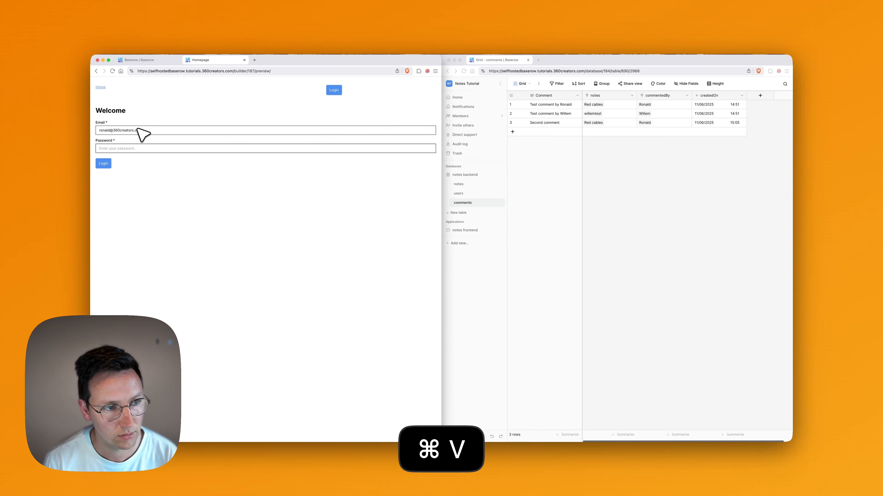
text(•••••)
key(Return)
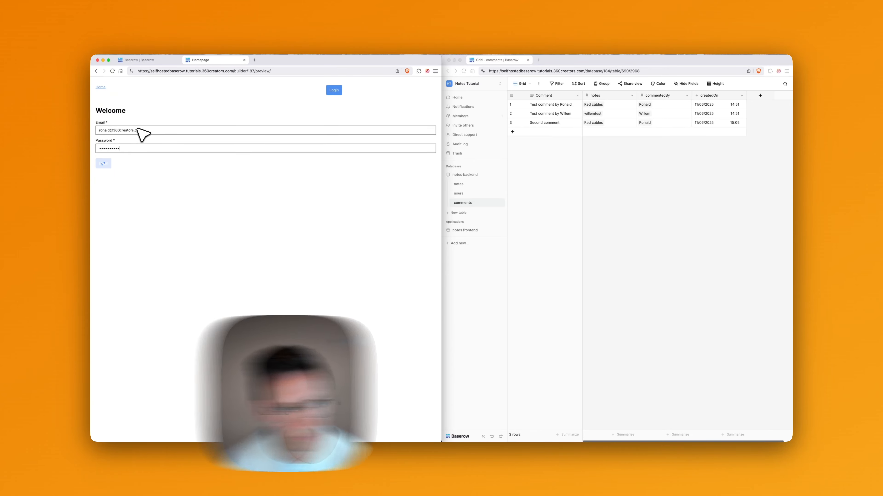
Check the Red cables note's comments, then return to the page builder.
scroll(194, 382, down, 3)
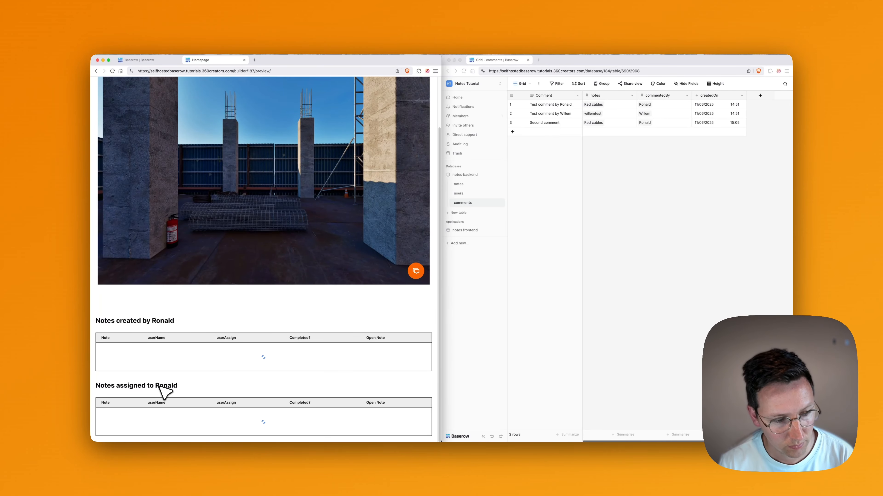
scroll(168, 378, down, 2)
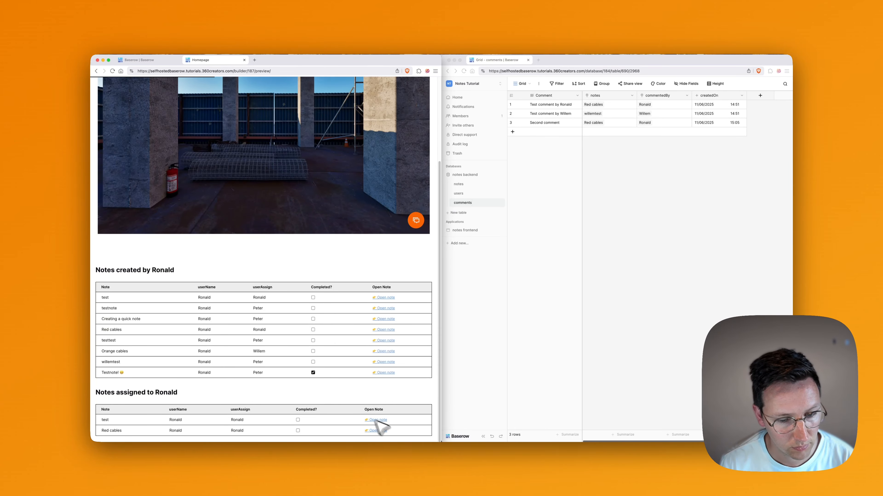
click(378, 429)
scroll(297, 368, down, 2)
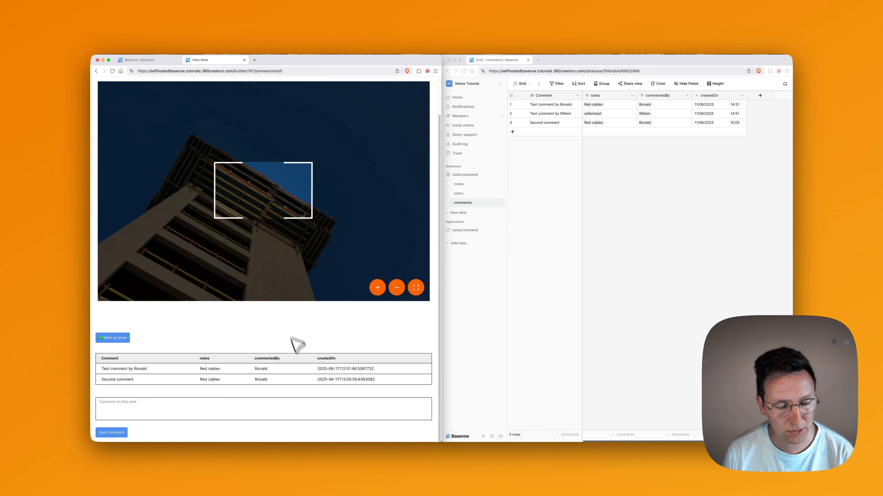
scroll(287, 348, up, 2)
click(154, 62)
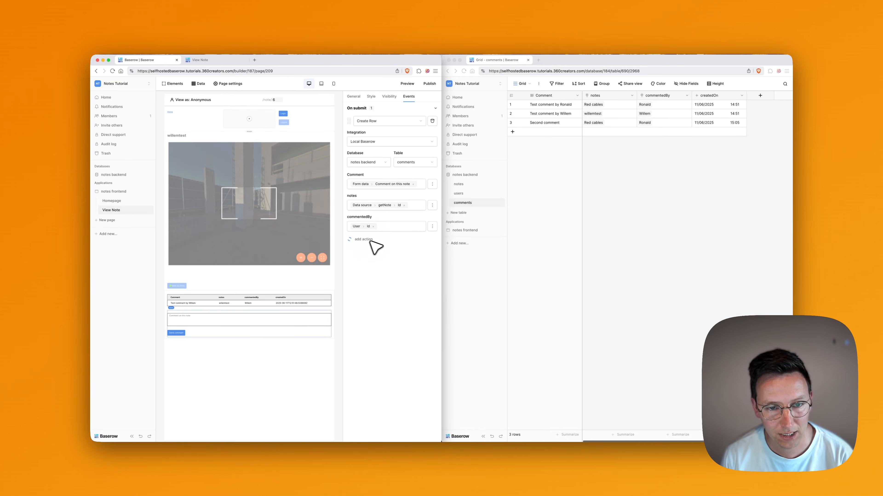
Add a Refresh data source action for listComments, then preview the page.
click(409, 247)
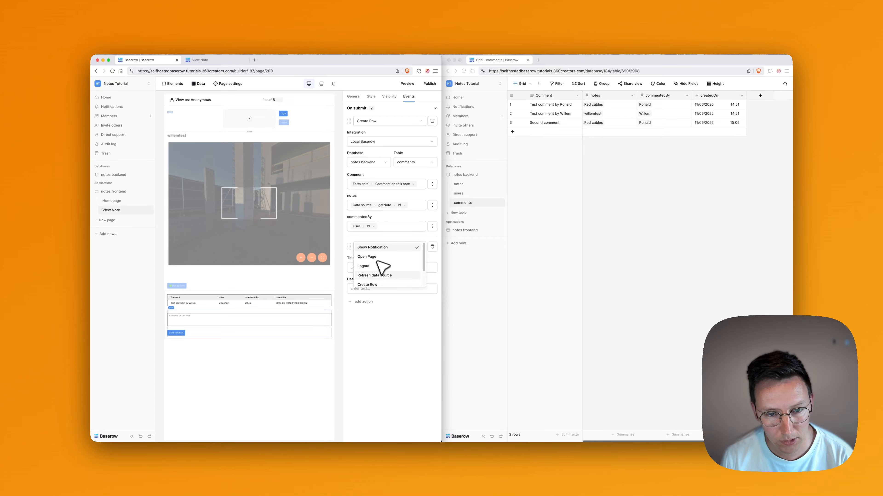
click(377, 275)
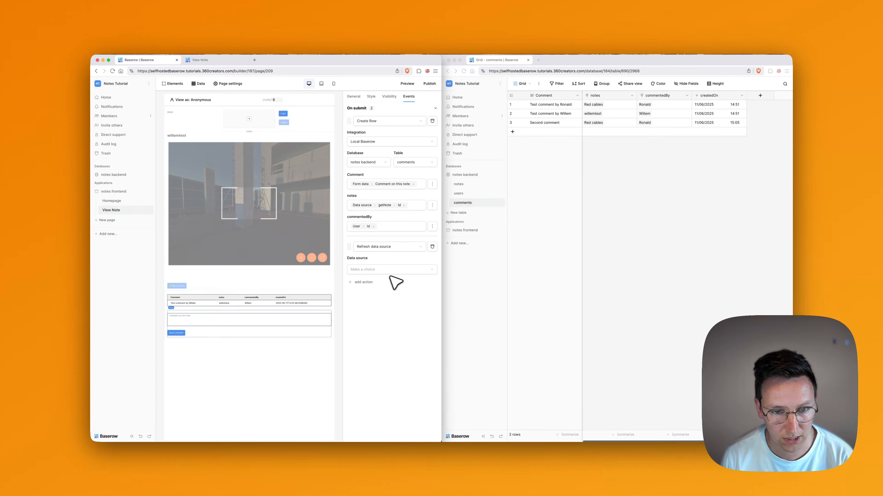
click(373, 270)
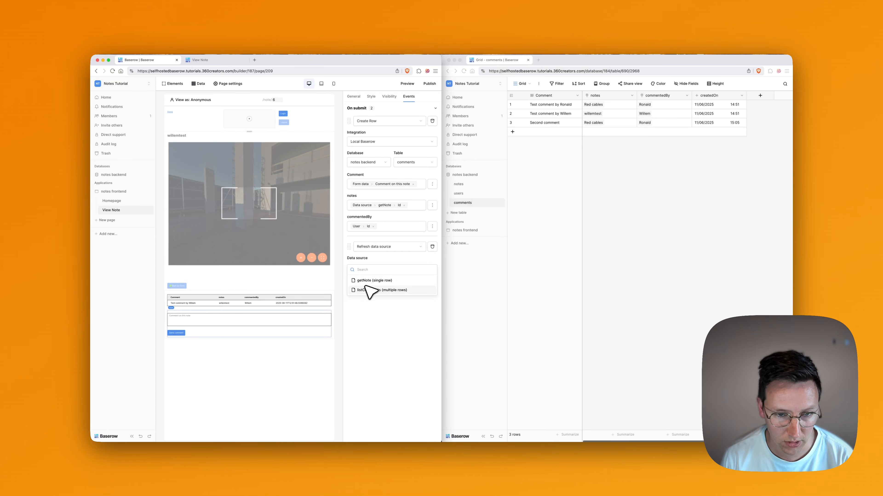
click(373, 291)
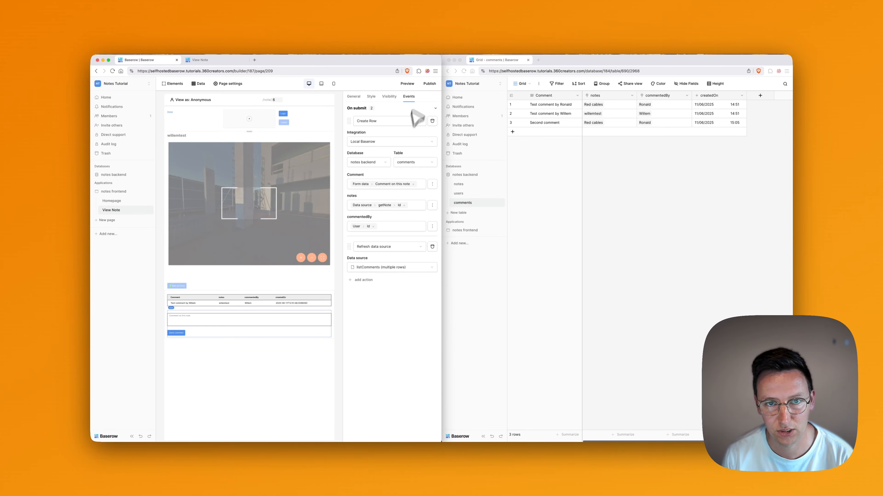
click(406, 83)
Send '3rd comment' on Red cables and check that it appears immediately.
text(3rd comment)
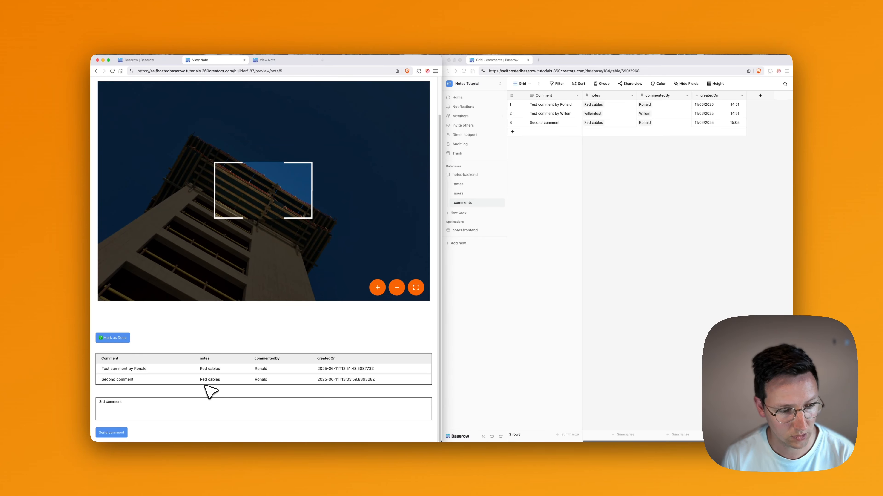
key(BackSpace)
click(120, 432)
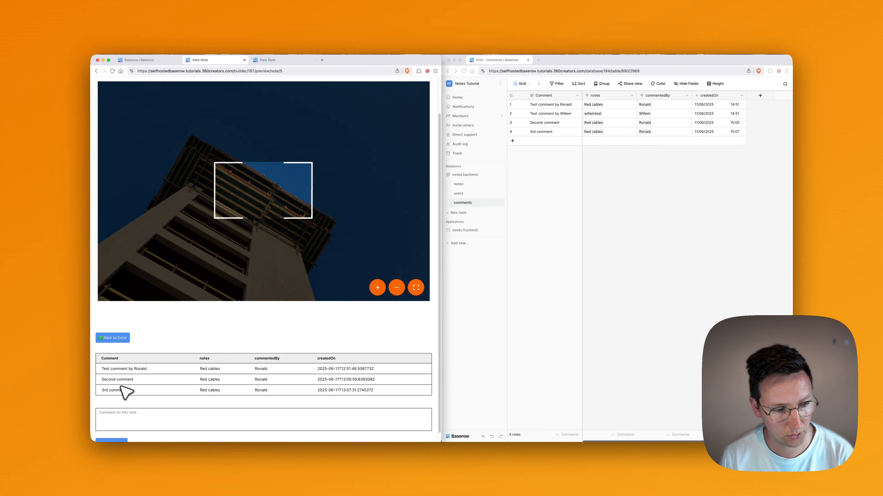
scroll(191, 389, down, 1)
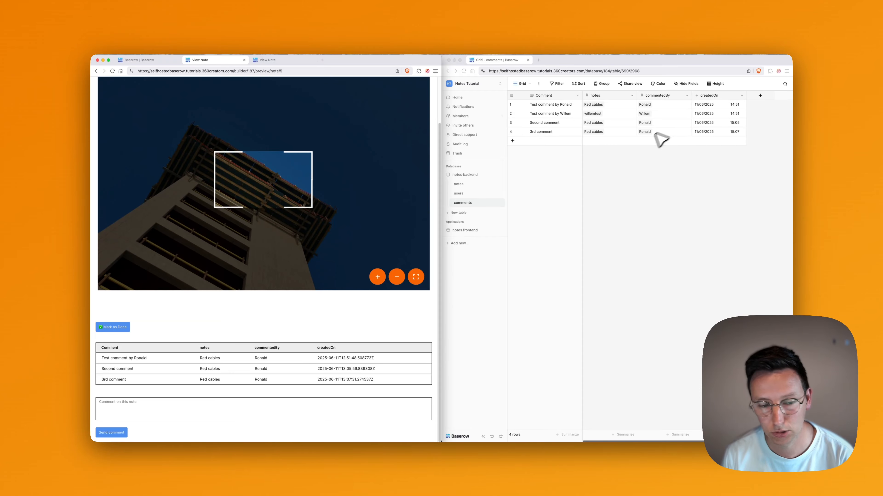
scroll(246, 297, up, 3)
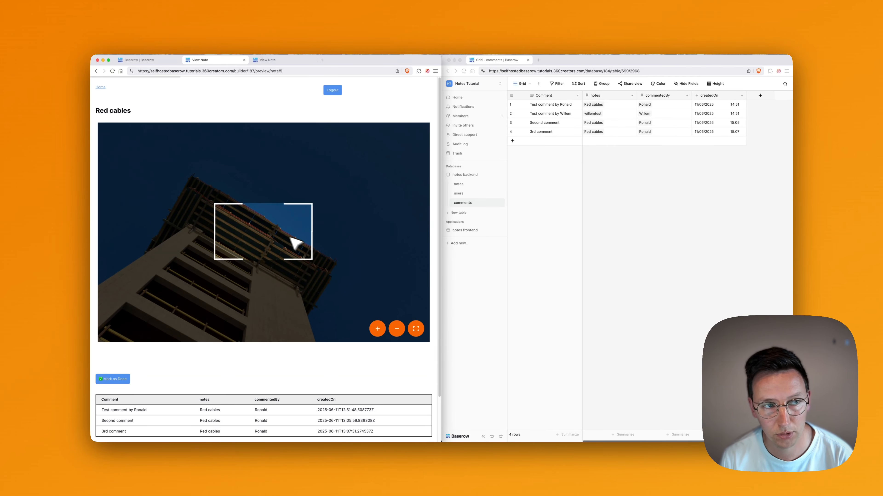
scroll(273, 261, down, 2)
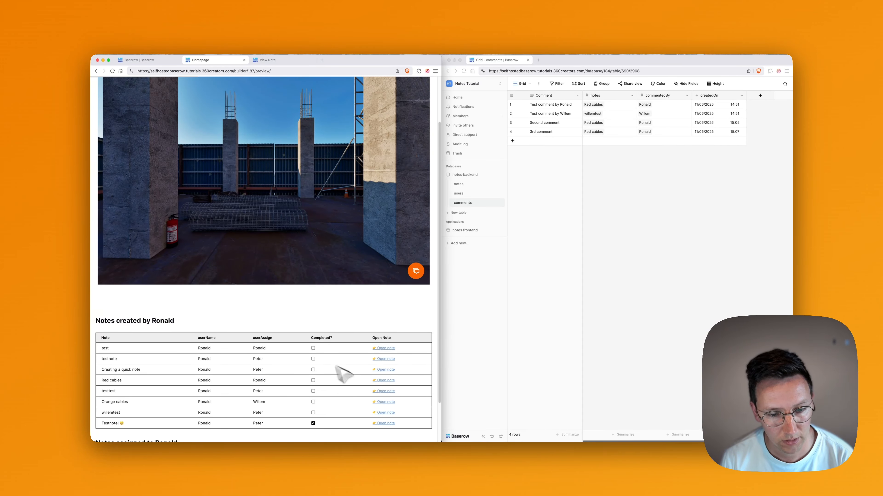
Post a 'test' comment on Creating a quick note and verify it in the grid.
click(389, 370)
scroll(207, 391, down, 3)
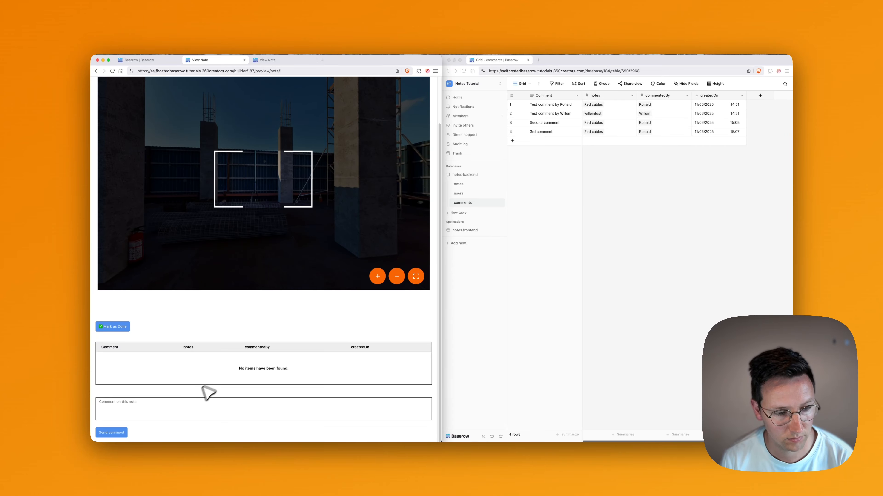
click(173, 411)
text(test)
click(125, 429)
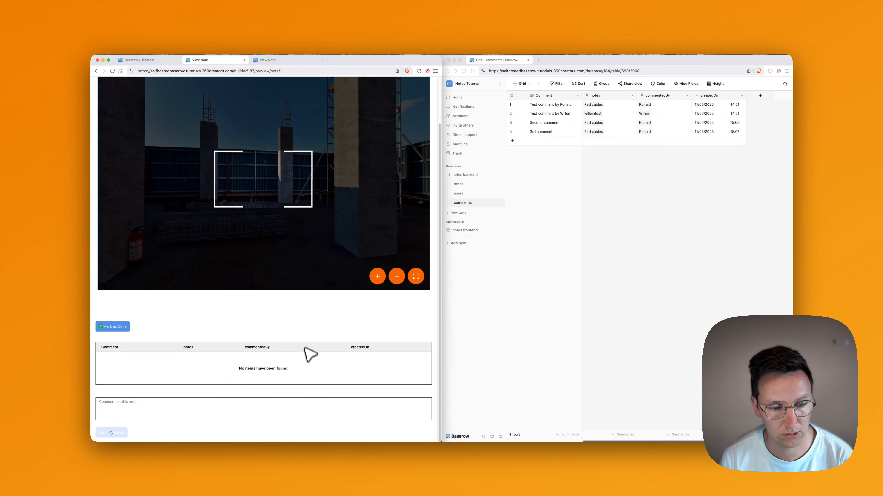
click(612, 163)
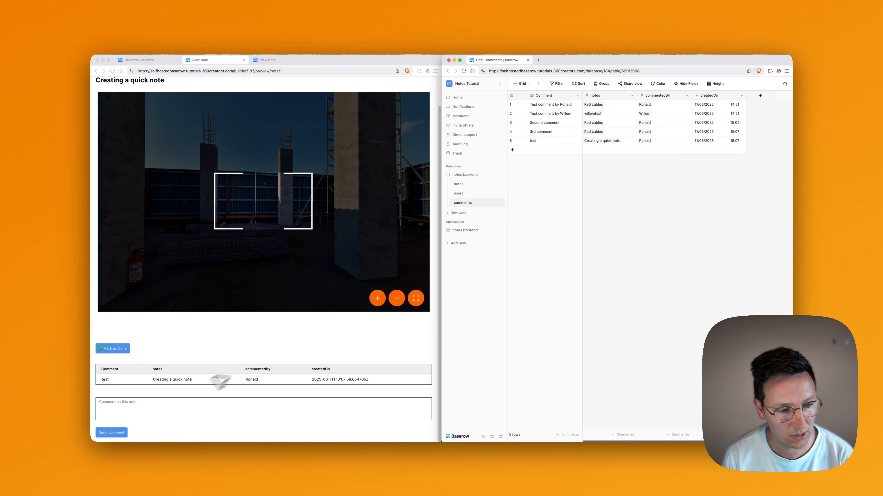
Inspect the raw createdOn timestamps in the preview's comments table.
click(323, 371)
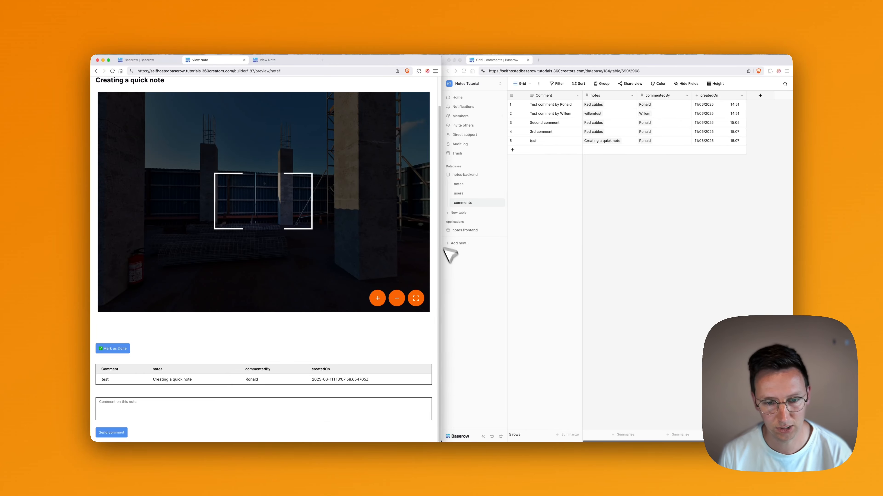
scroll(389, 319, up, 2)
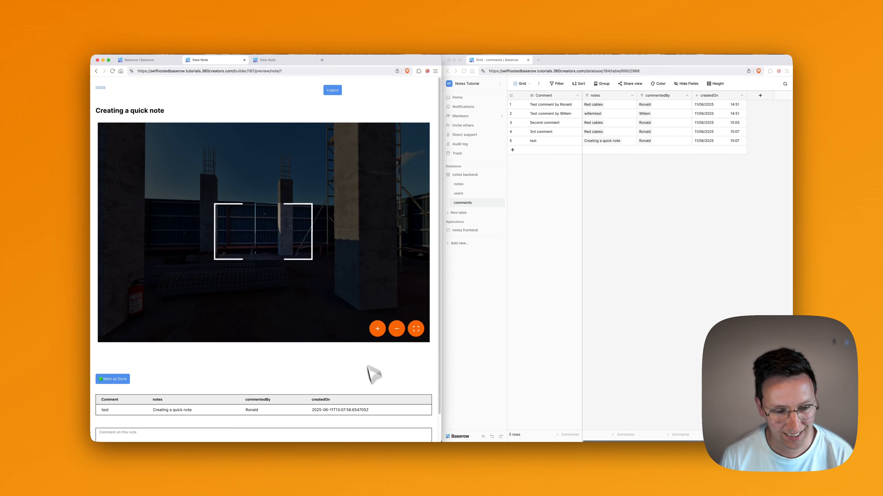
scroll(306, 413, down, 2)
drag(312, 381, 367, 381)
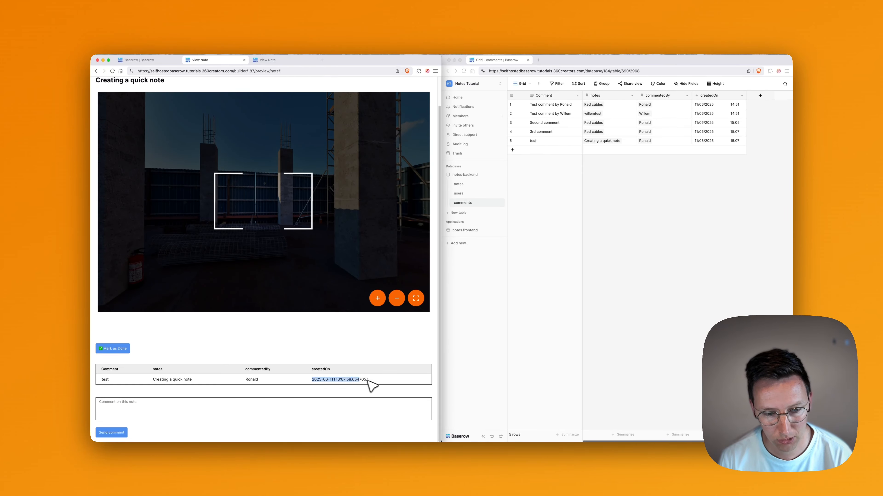
click(368, 381)
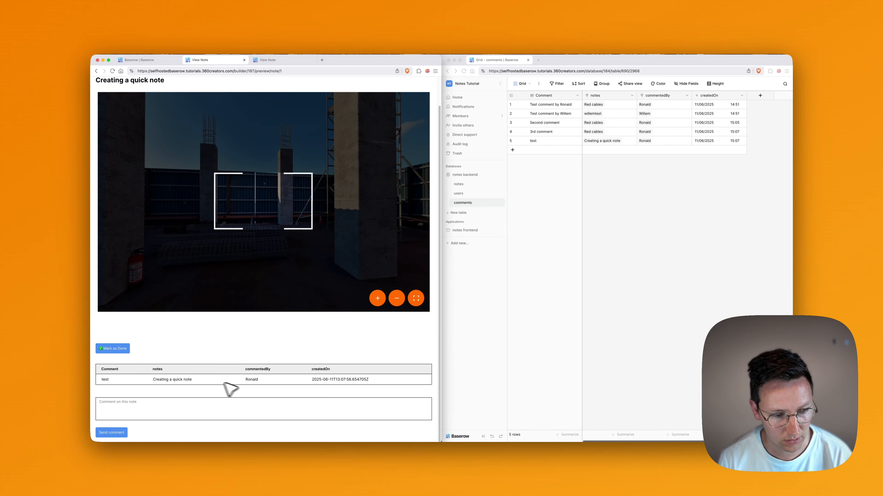
mouse_move(153, 363)
mouse_down()
mouse_move(171, 377)
mouse_move(162, 368)
mouse_move(166, 387)
mouse_move(163, 371)
mouse_up()
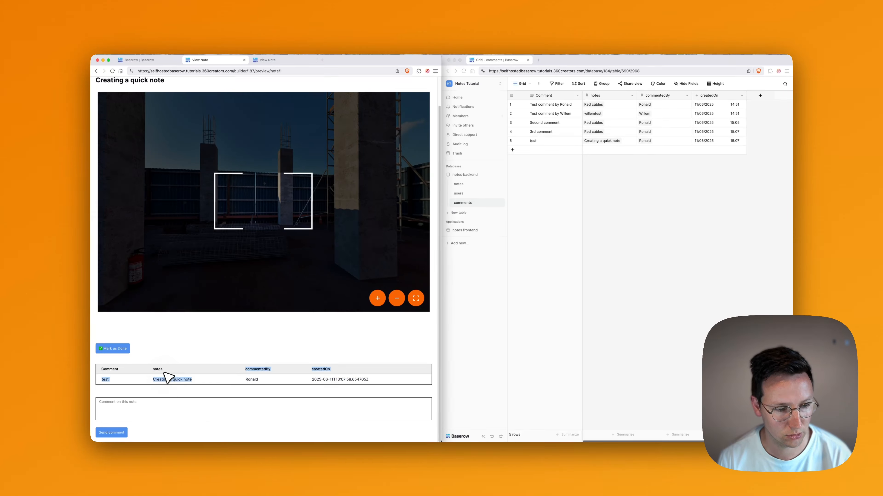
click(152, 368)
Remove the notes field from the page's comments table element.
click(163, 60)
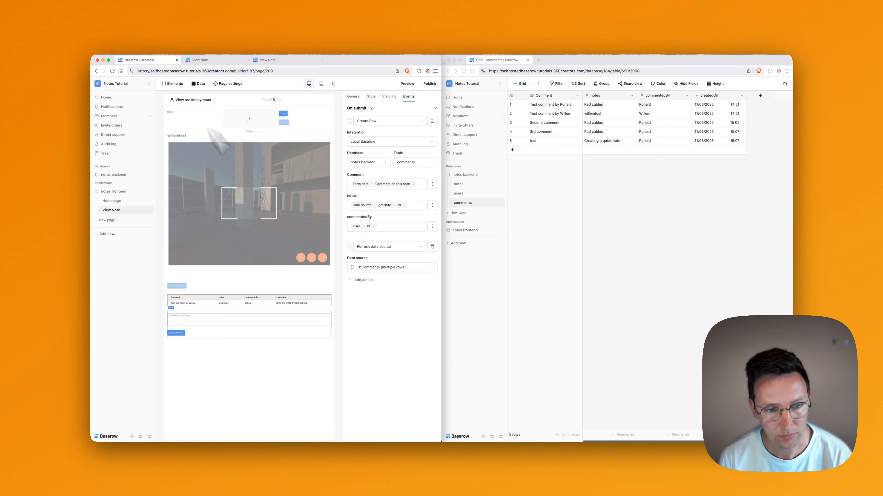
click(223, 305)
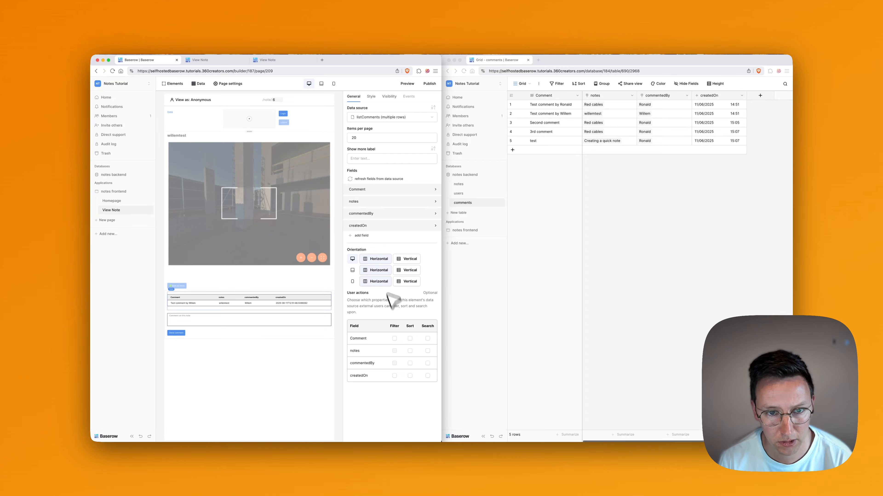
click(386, 204)
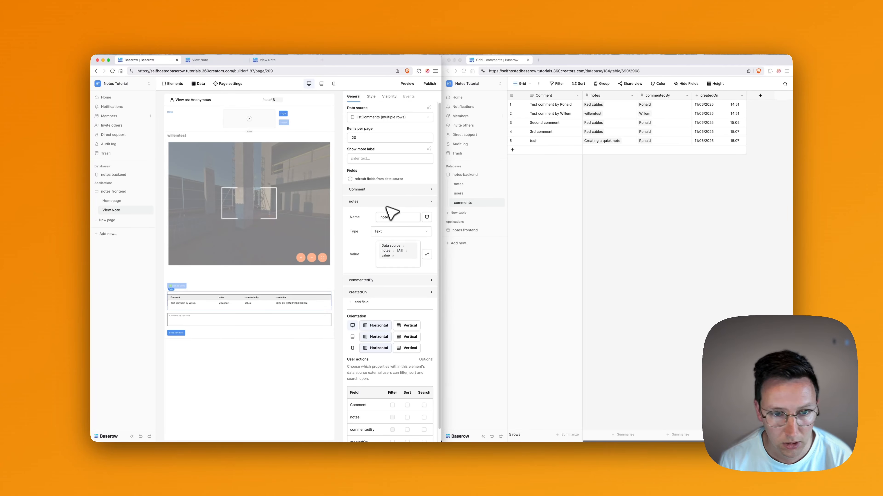
click(427, 217)
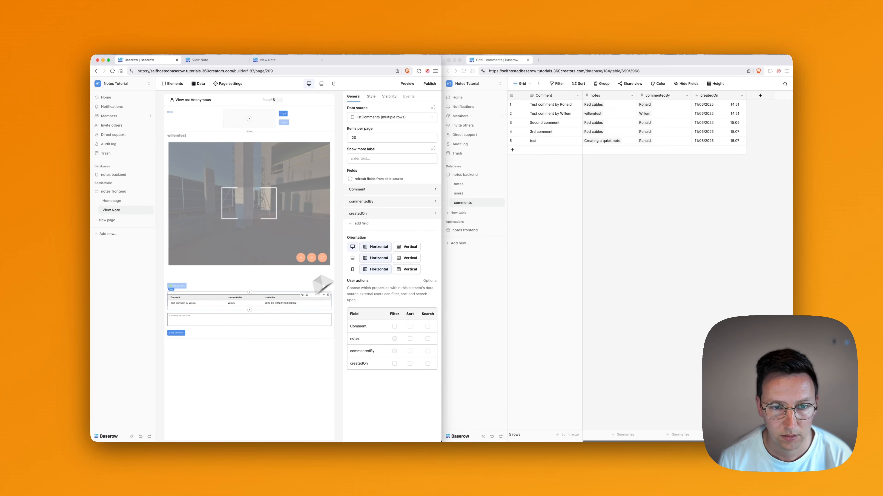
Rename the commentedBy column to 'Commented By' and review the table's theme overrides.
click(377, 203)
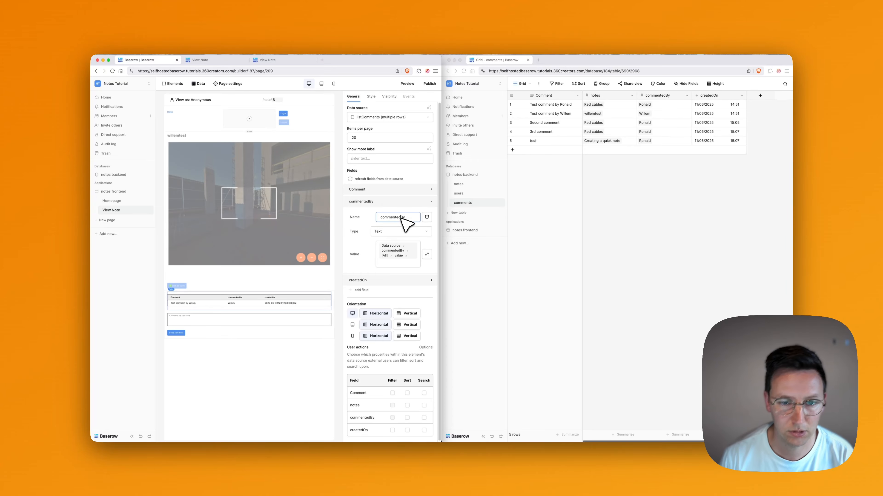
key(super+a)
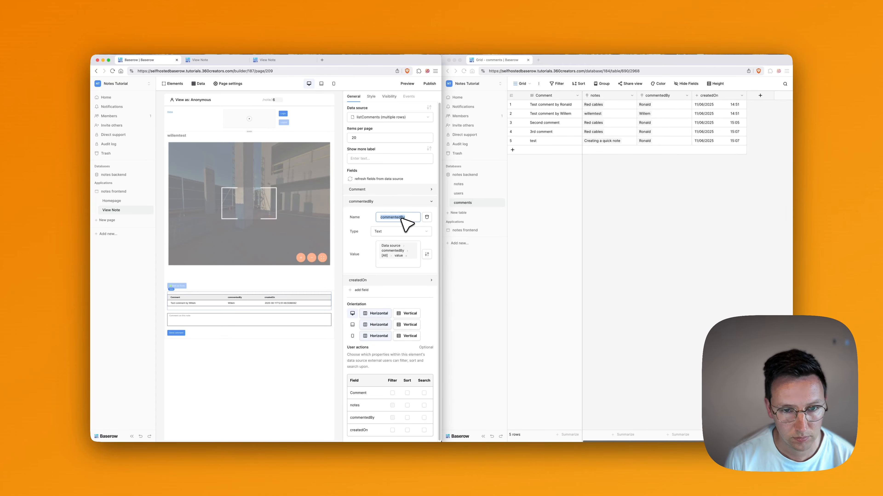
text(Commented By)
click(417, 280)
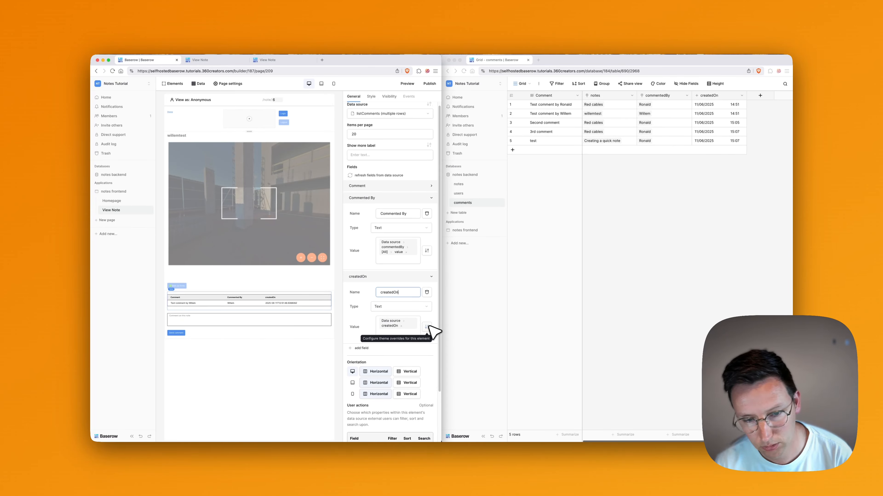
click(435, 331)
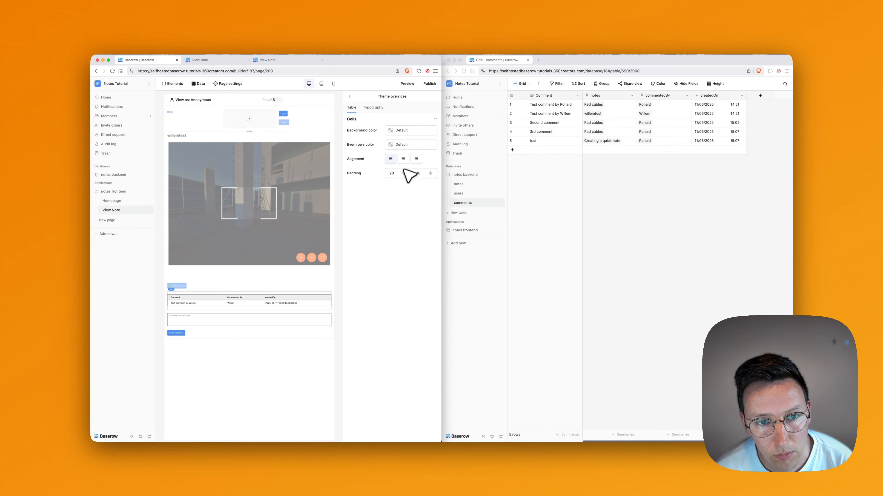
click(377, 108)
click(353, 108)
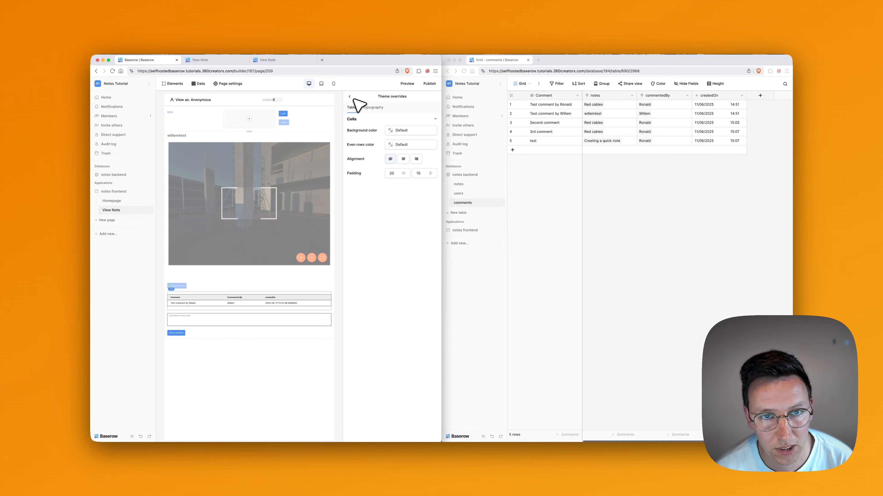
click(351, 96)
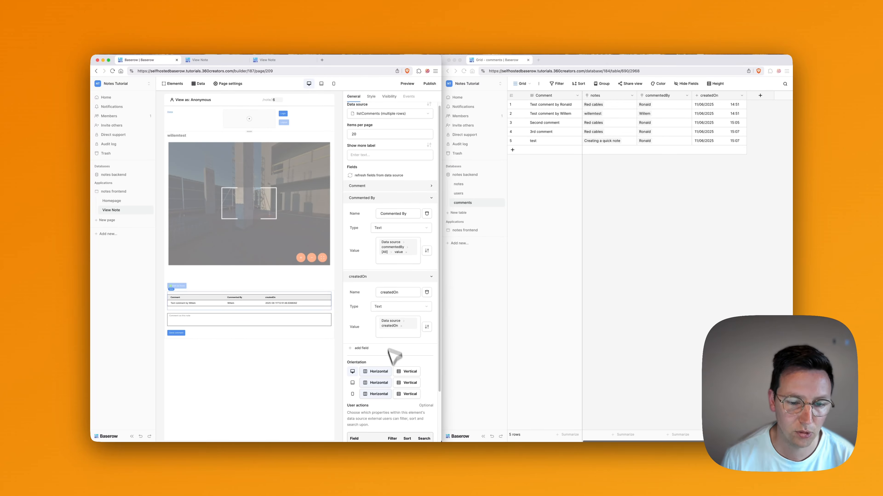
click(746, 184)
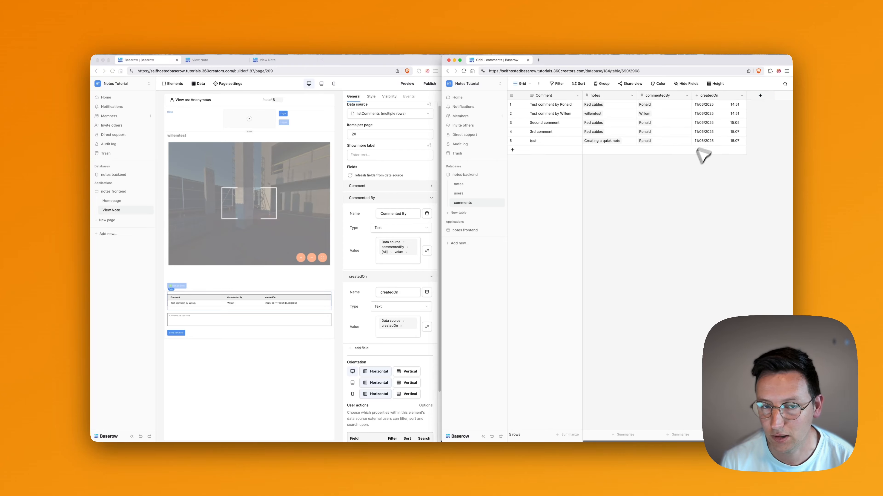
In the comments grid, rename the createdOn field to commentCreatedOn and save.
scroll(670, 134, right, 1)
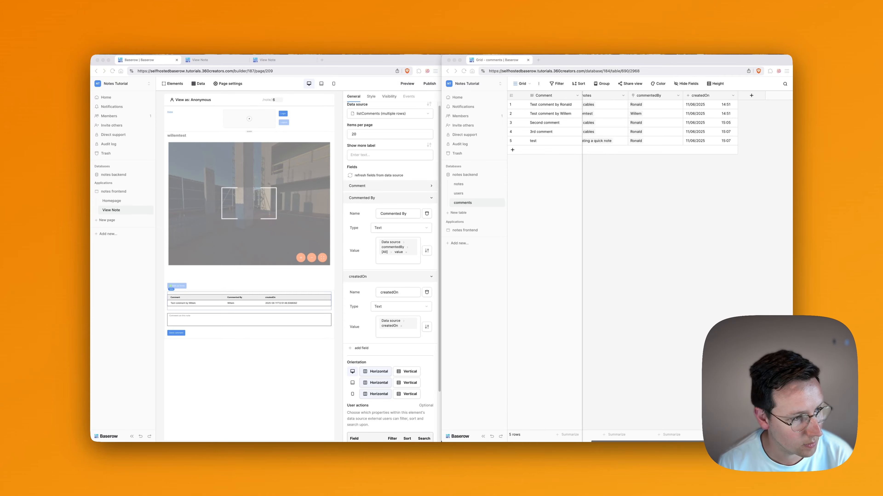
click(671, 174)
scroll(672, 125, left, 1)
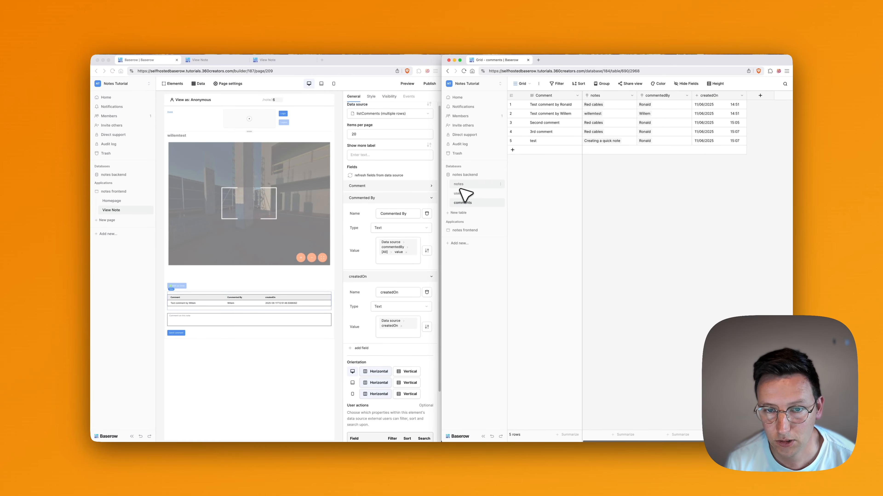
scroll(722, 120, right, 1)
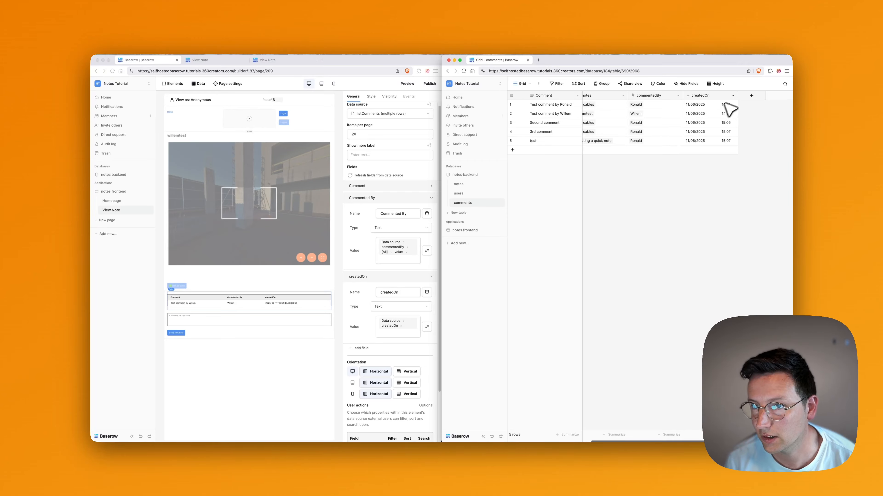
click(732, 95)
click(717, 114)
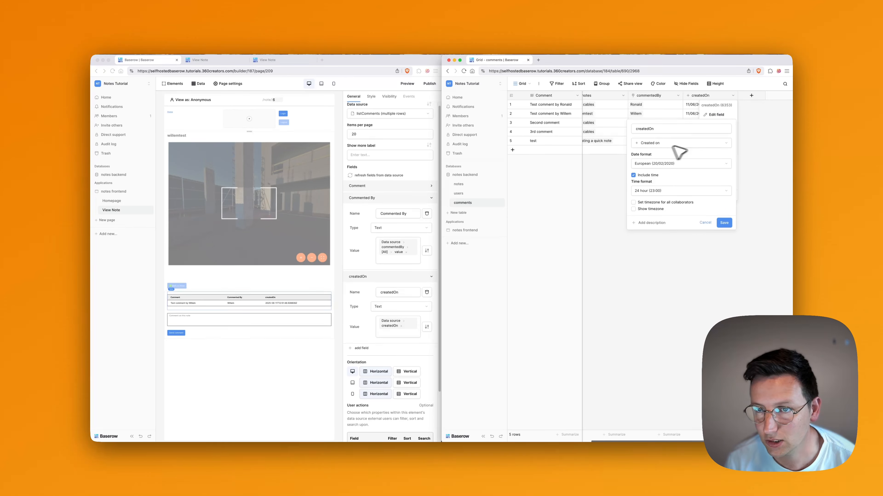
click(634, 129)
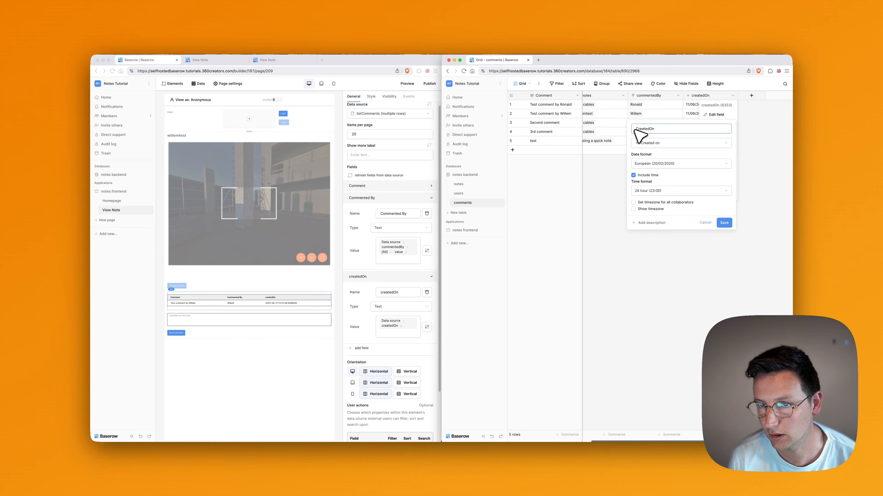
key(BackSpace)
text(commenreated)
key(BackSpace)
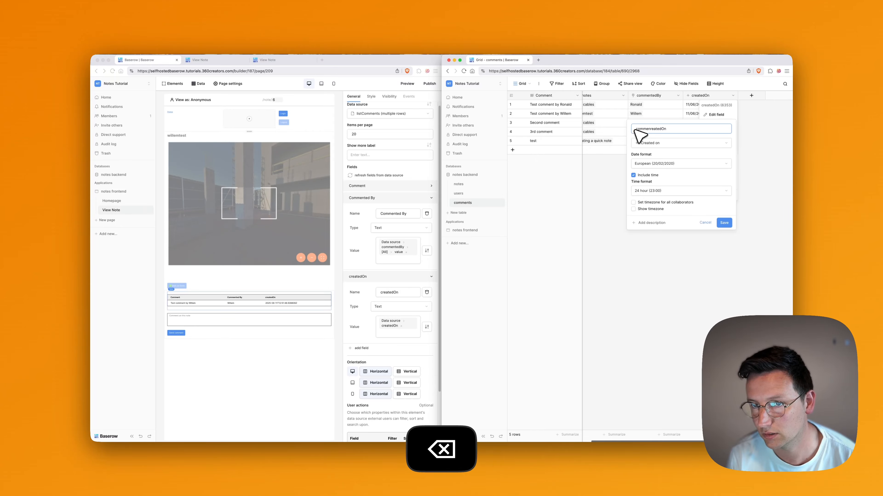
text(tC)
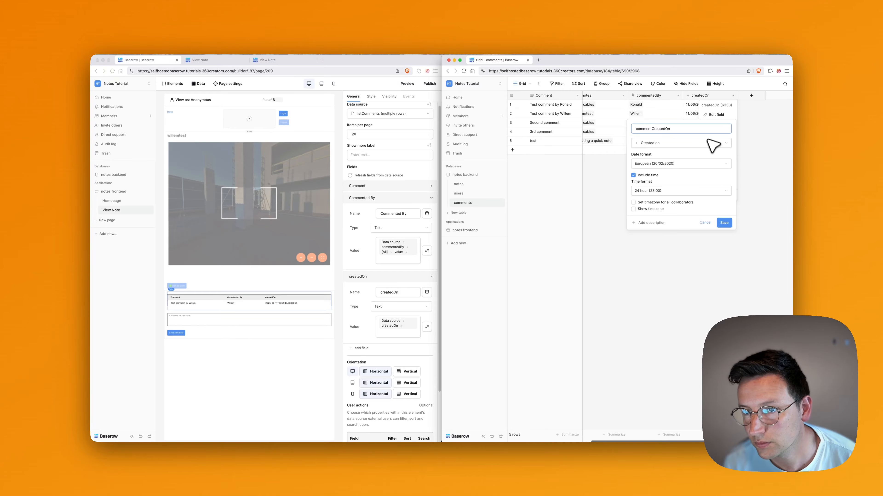
click(729, 223)
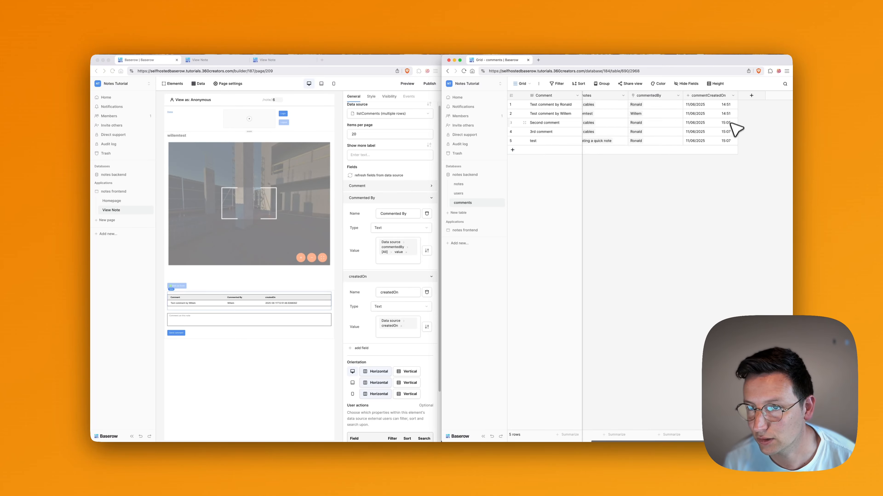
click(752, 95)
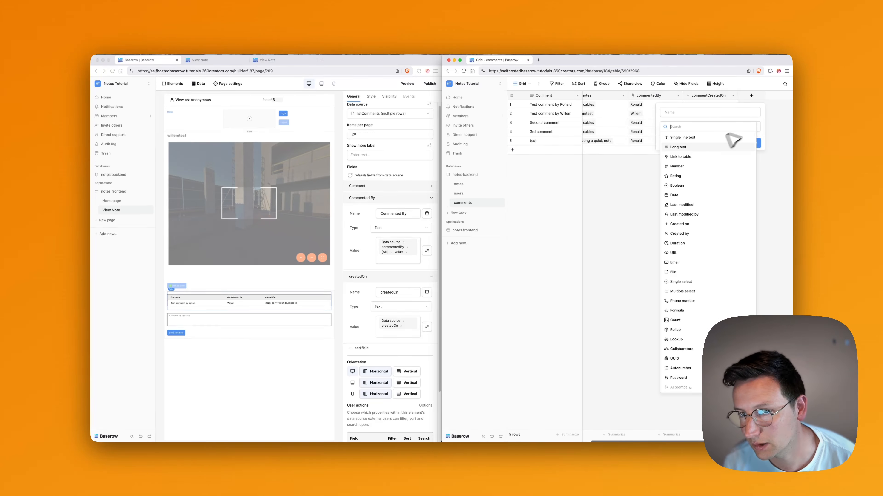
Create a Formula field named commentCreatedOnNice from the pasted friendly-date formula.
text(form)
click(680, 138)
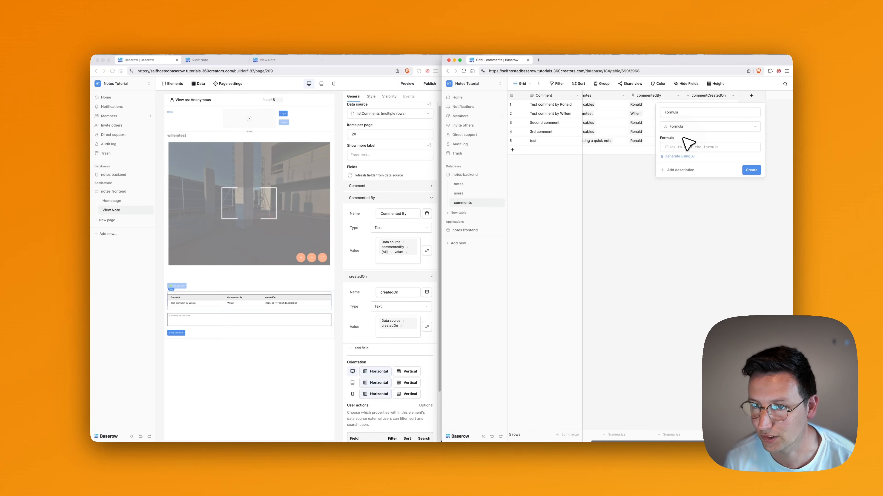
click(695, 147)
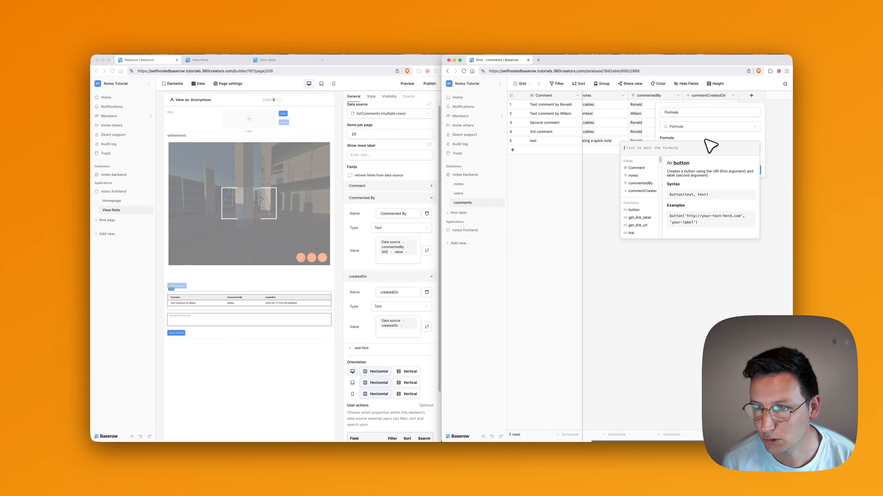
key(super+v)
scroll(718, 166, up, 5)
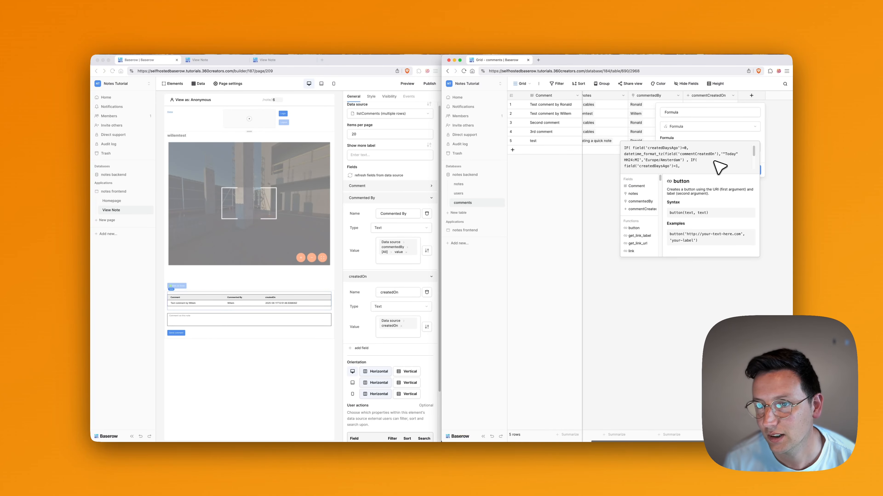
scroll(711, 159, down, 4)
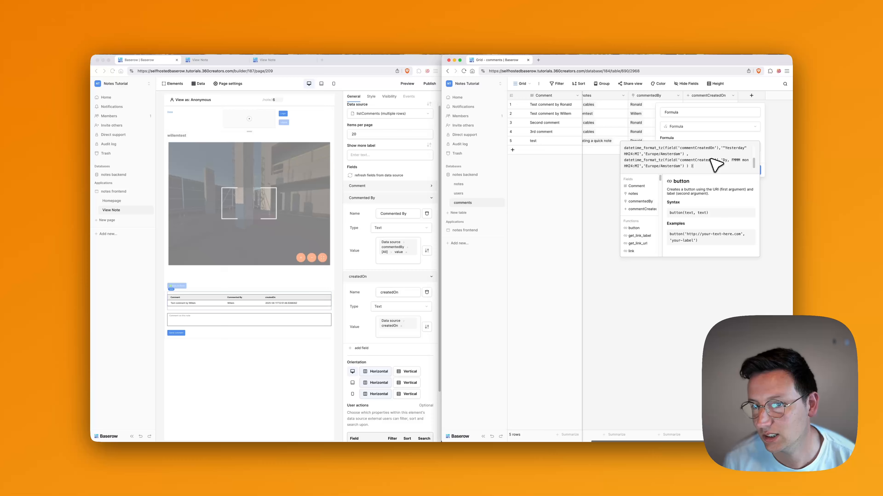
click(710, 135)
click(683, 113)
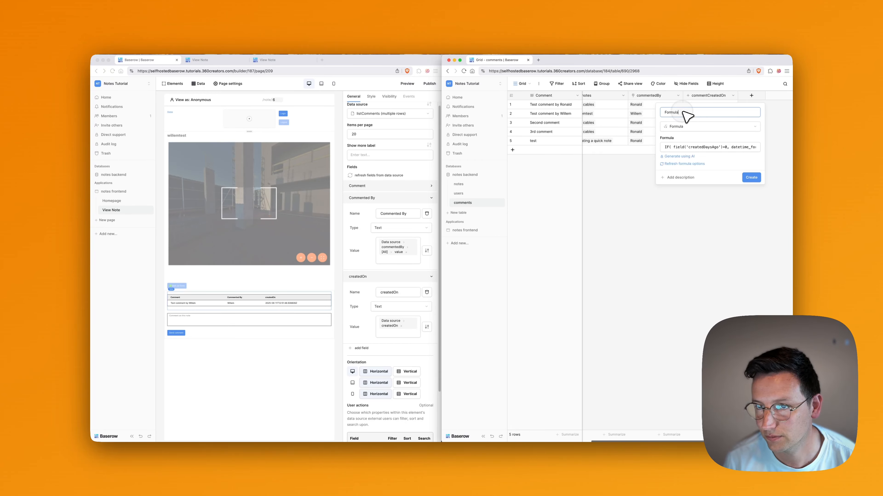
key(super+a)
text(comme)
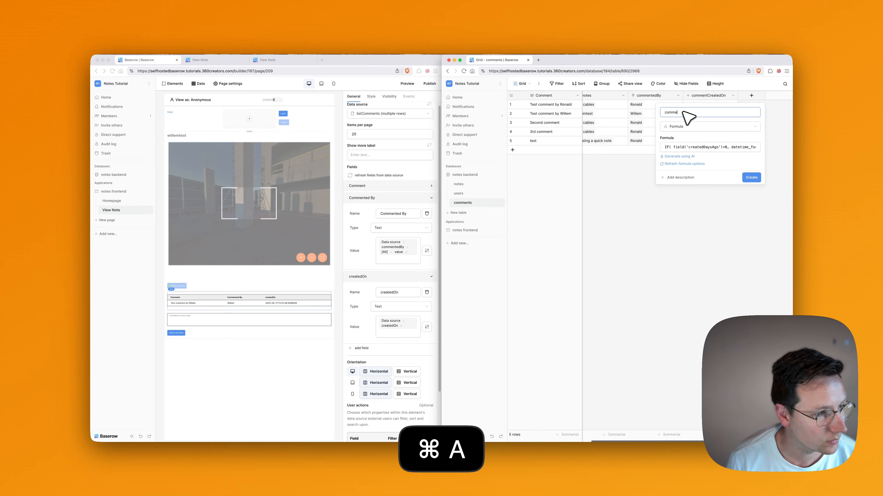
text(ntCreatedOn)
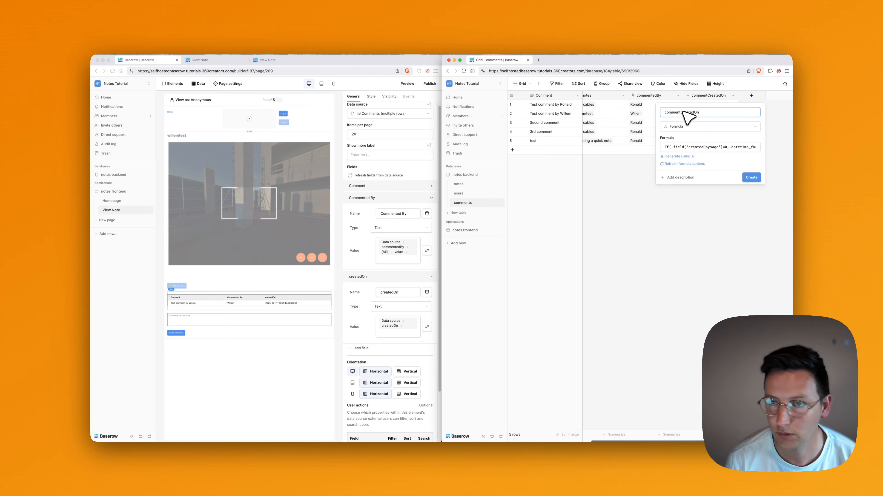
text(Nicely)
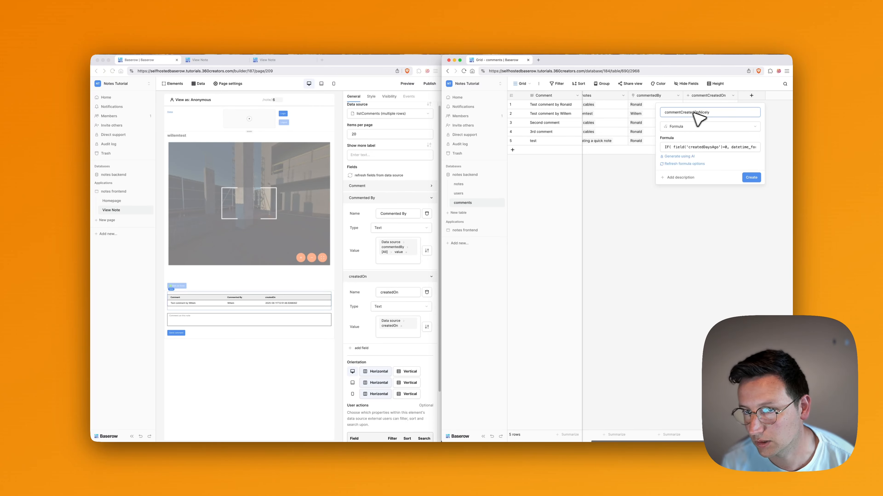
click(752, 177)
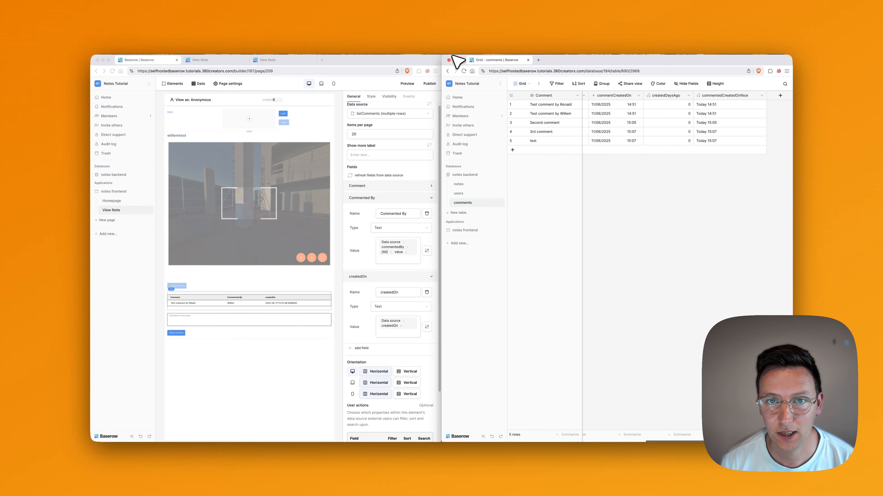
Widen the table window, then review and re-save the createdDaysAgo formula, which still shows 0.
drag(445, 57, 291, 58)
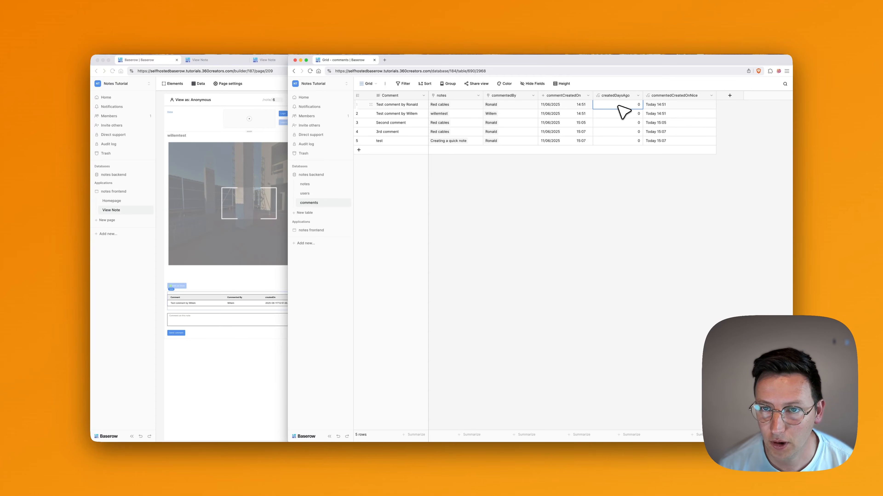
click(638, 95)
click(637, 115)
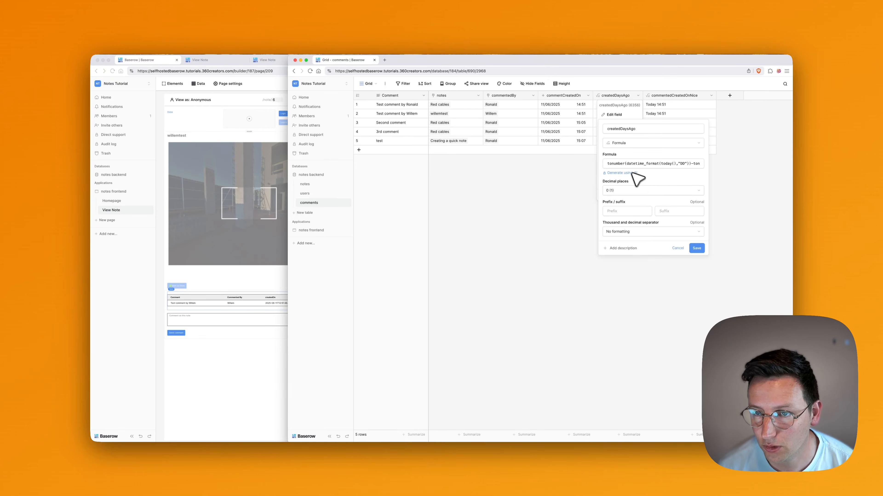
click(666, 164)
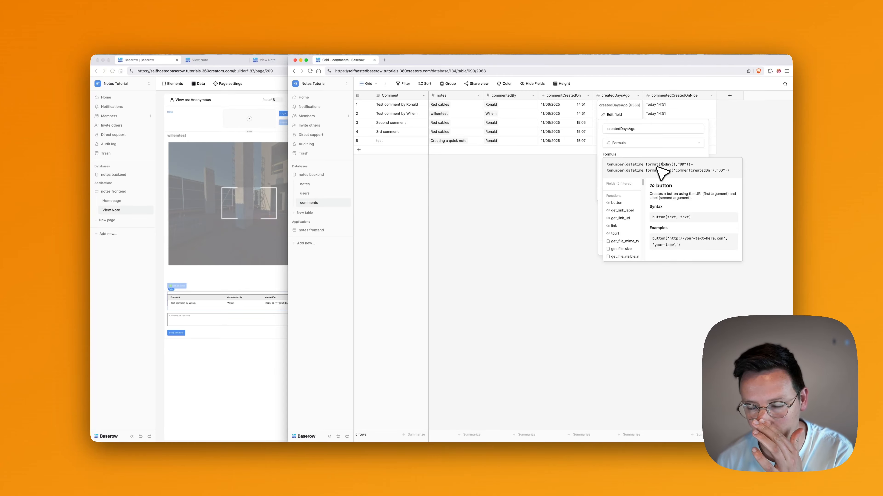
click(662, 152)
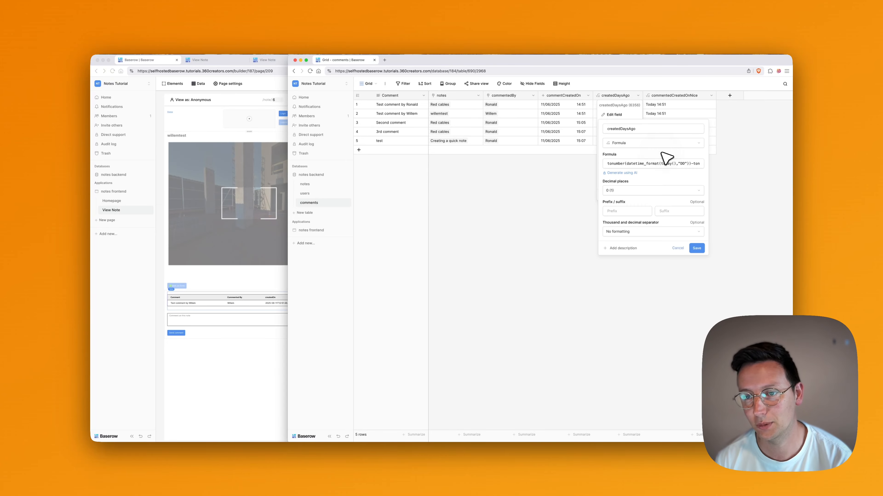
click(697, 248)
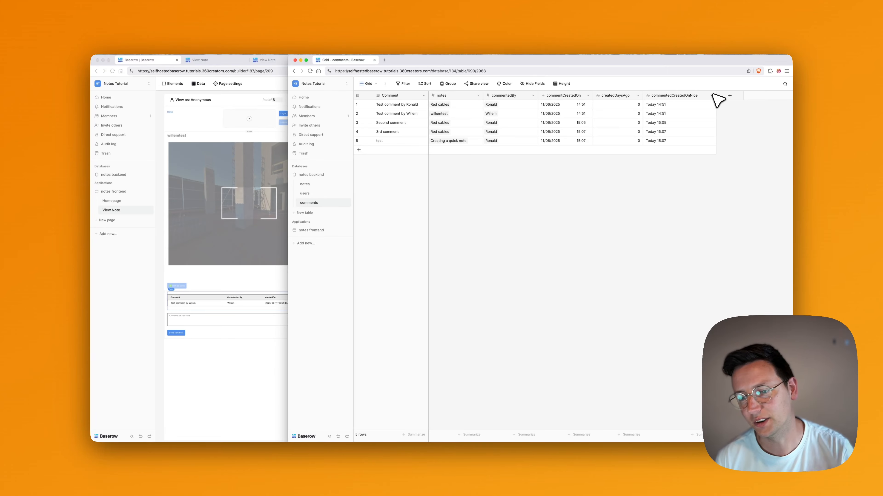
click(711, 94)
click(693, 115)
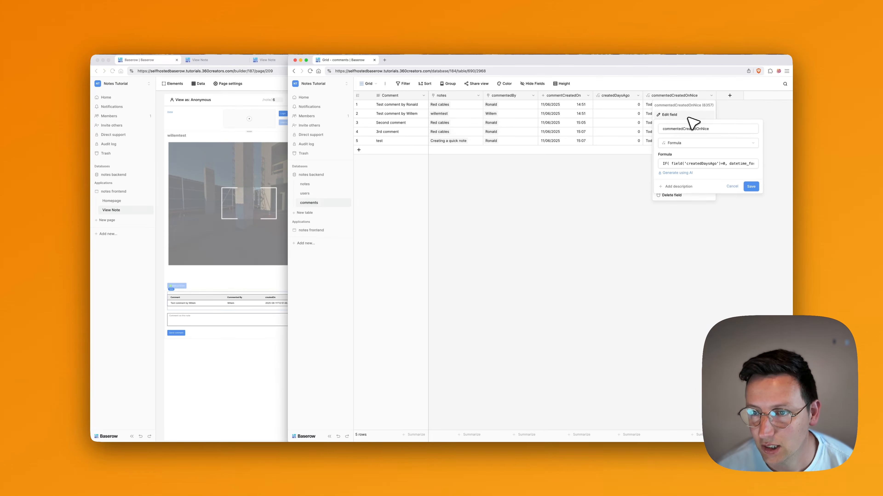
click(707, 164)
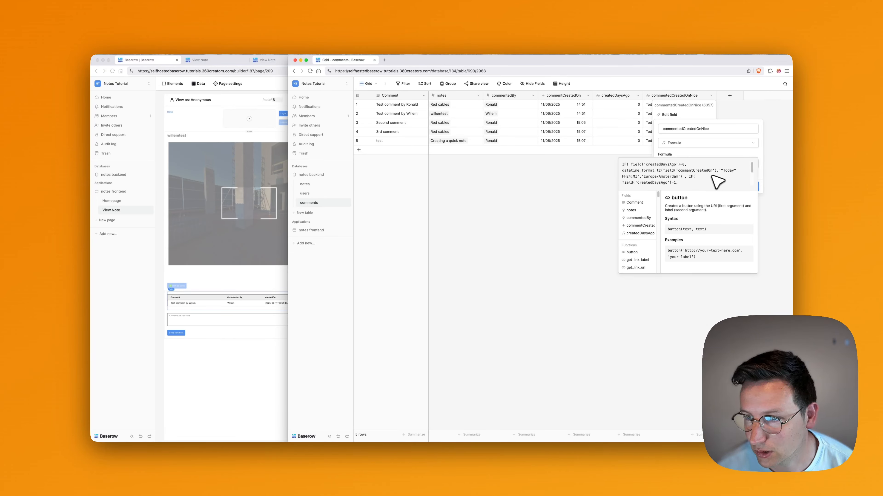
mouse_move(753, 170)
mouse_down()
mouse_move(754, 183)
mouse_move(753, 170)
mouse_up()
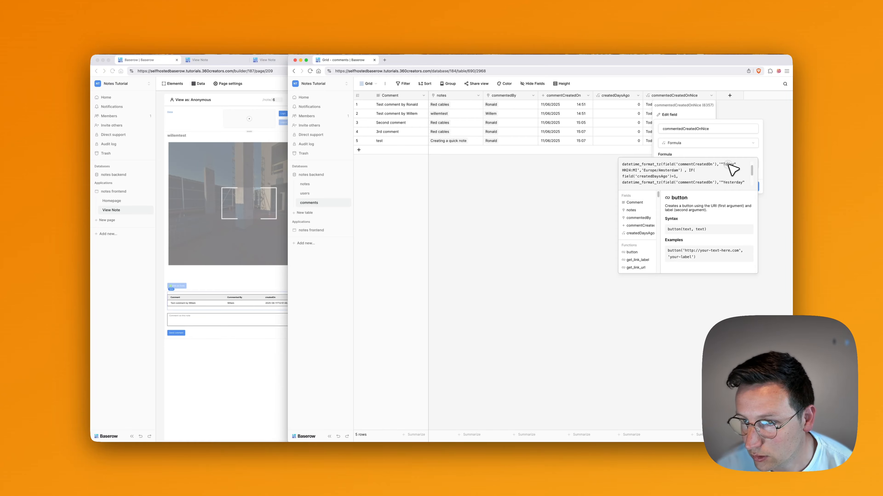
drag(757, 175, 738, 176)
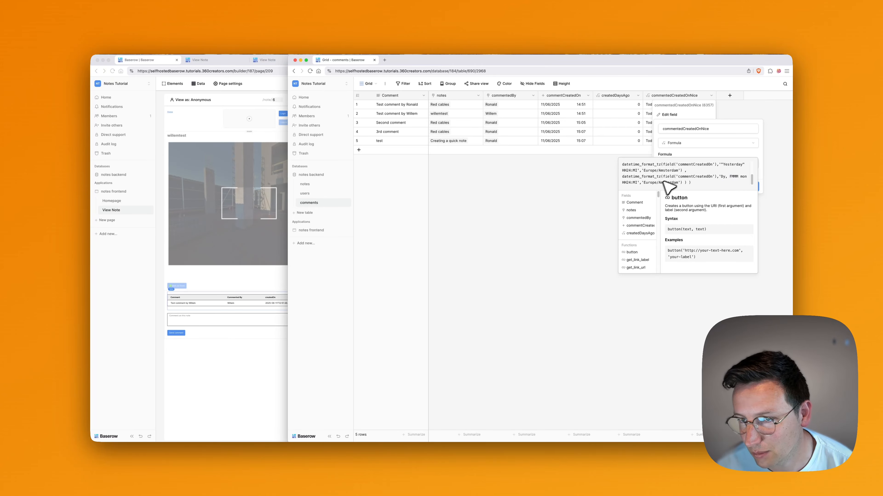
click(704, 152)
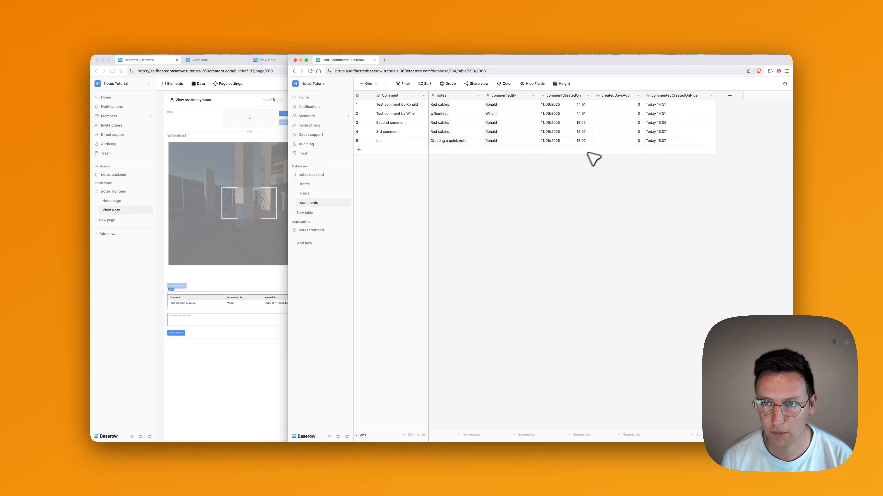
Hide the createdDaysAgo field in the comments grid and shrink the table window to reveal the builder.
right_click(618, 95)
click(597, 118)
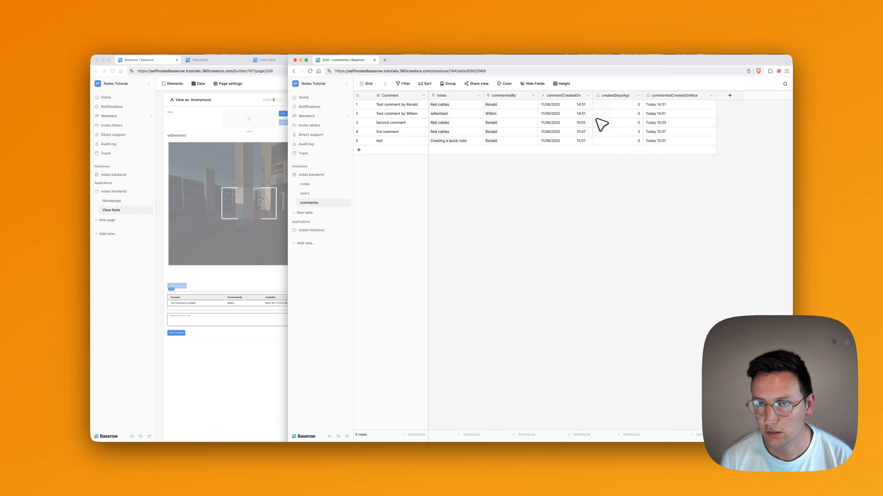
drag(615, 96, 629, 96)
click(638, 96)
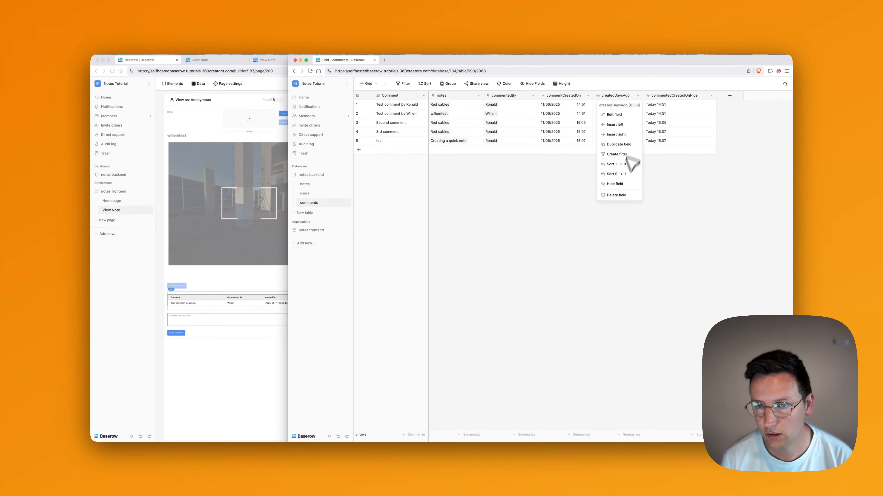
click(623, 185)
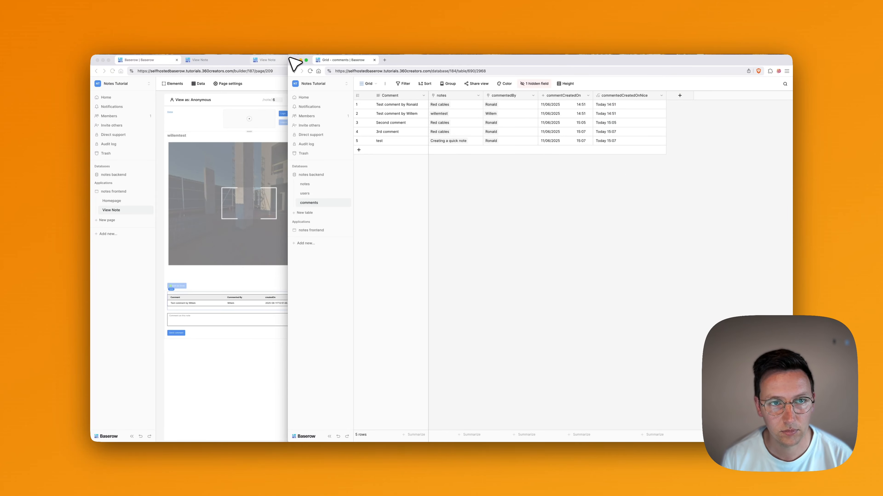
drag(288, 56, 442, 49)
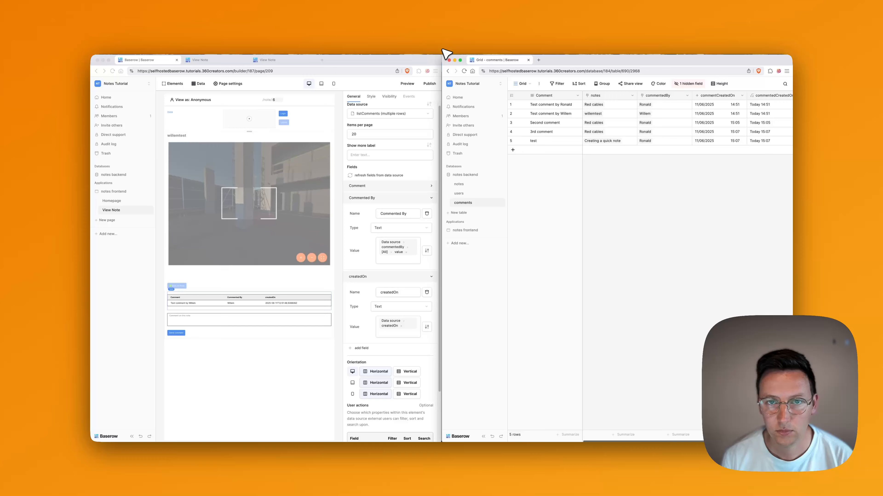
Rename the comments table's createdOn column to 'Created time' and clear its old createdOn value.
click(396, 66)
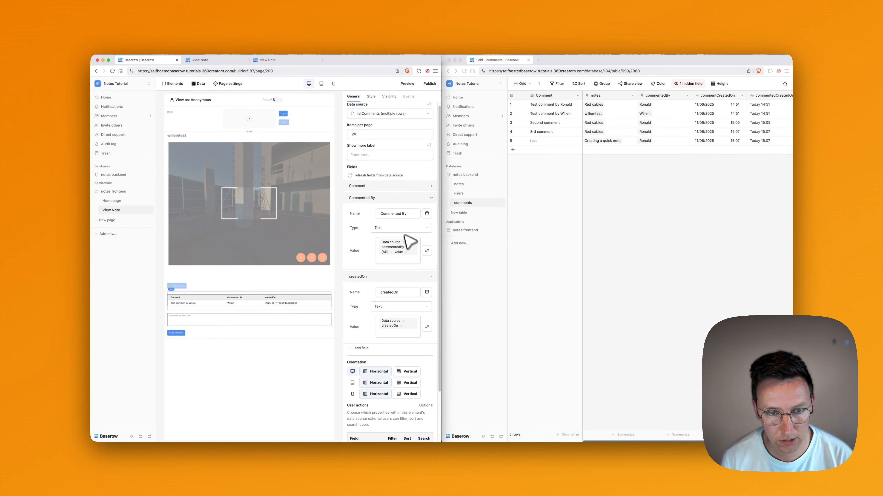
click(406, 292)
key(super+a)
text(C)
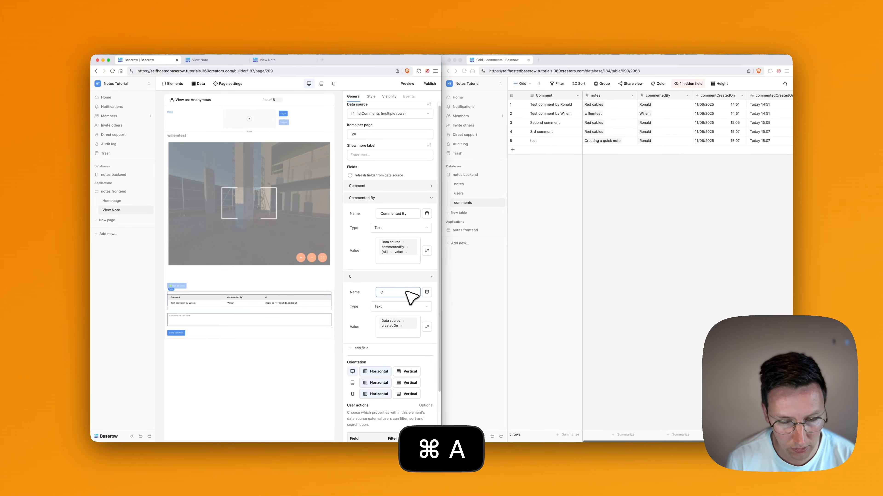
text(reated)
key(super+a)
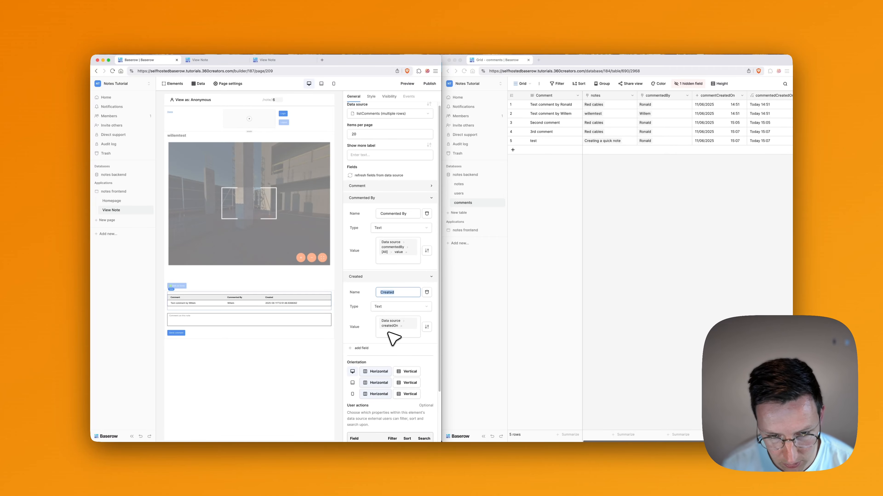
key(Right)
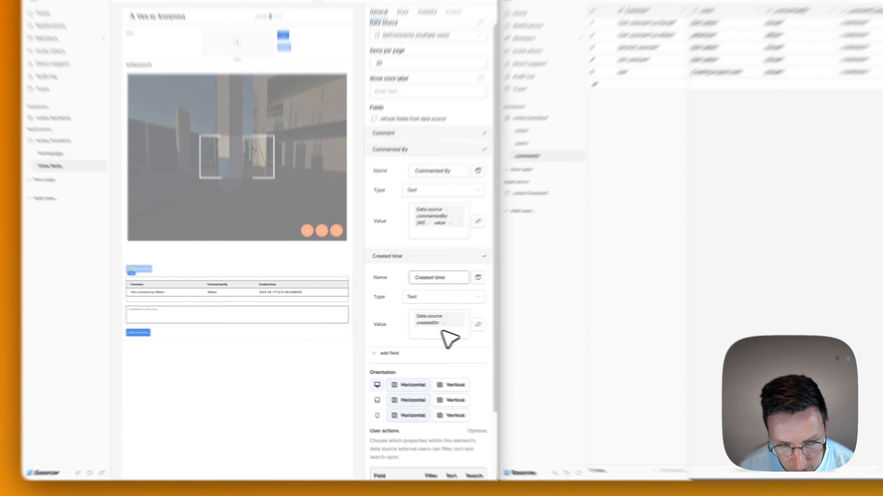
click(391, 328)
key(BackSpace)
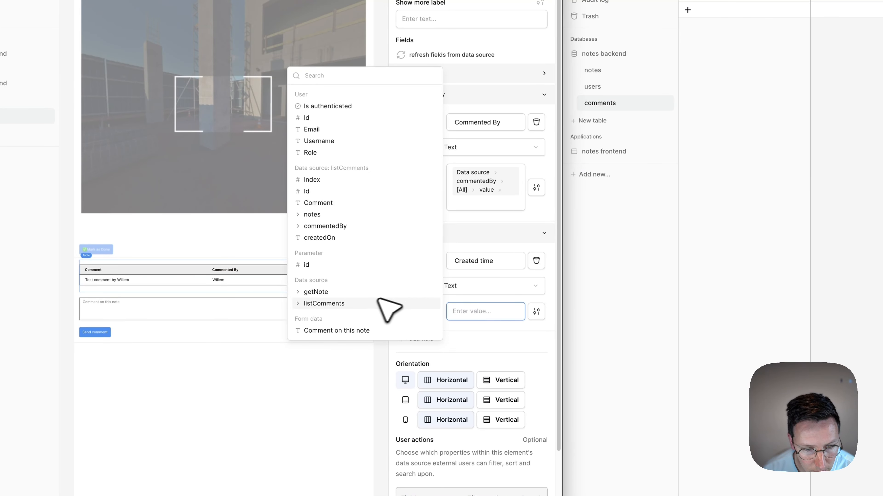
click(471, 298)
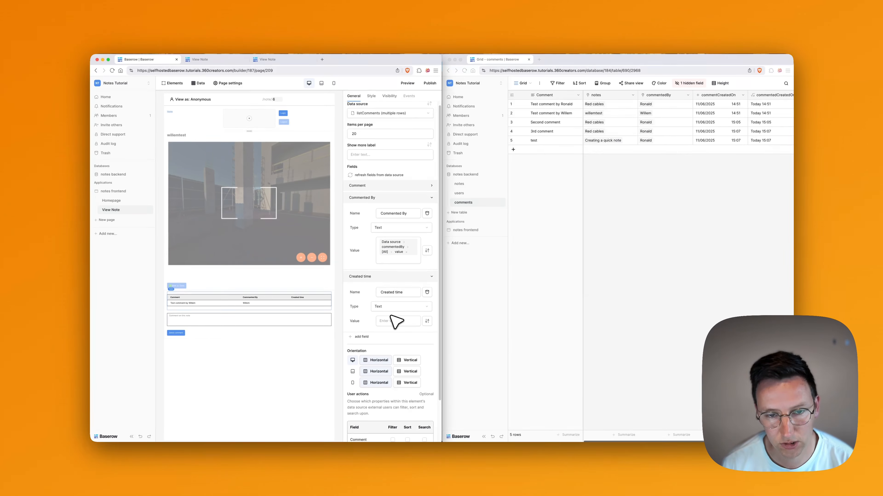
key(super+r)
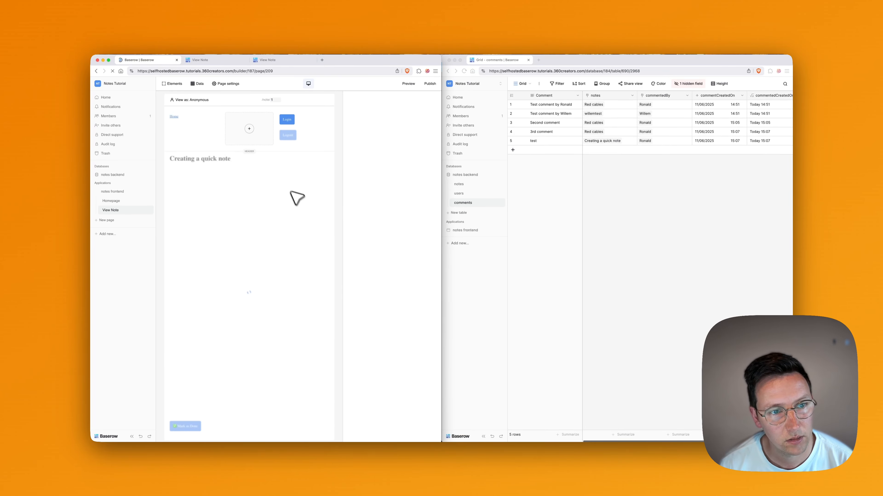
Set the Created time column's value to Data source > commentedCreatedOnNice.
click(252, 303)
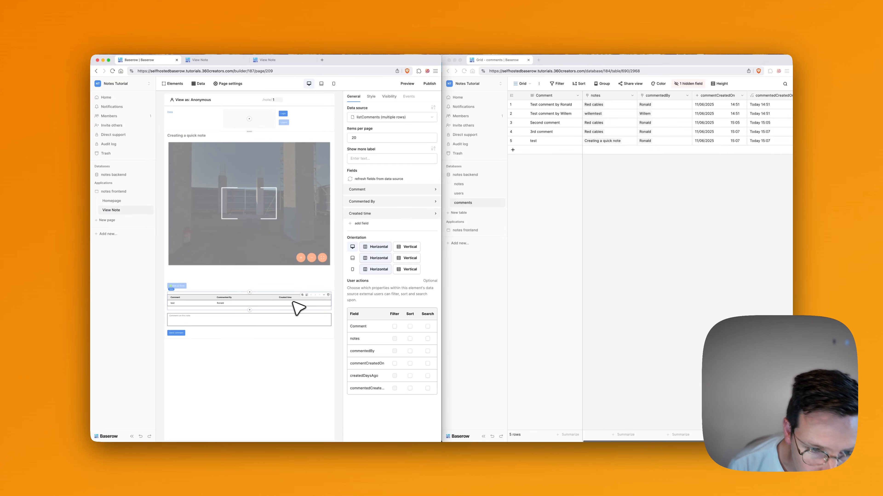
click(382, 214)
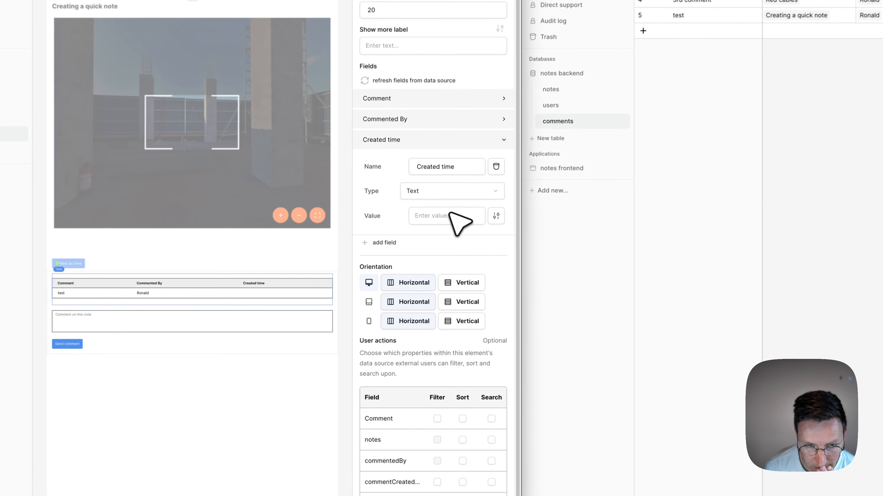
click(398, 259)
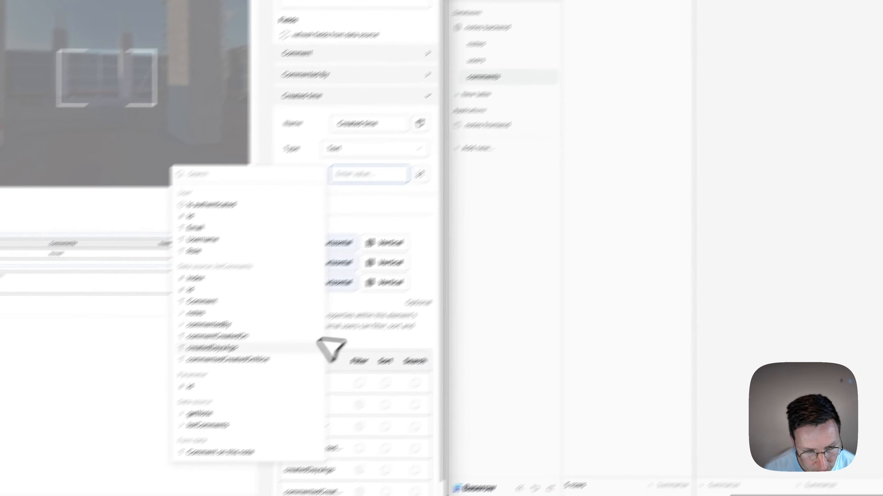
click(285, 359)
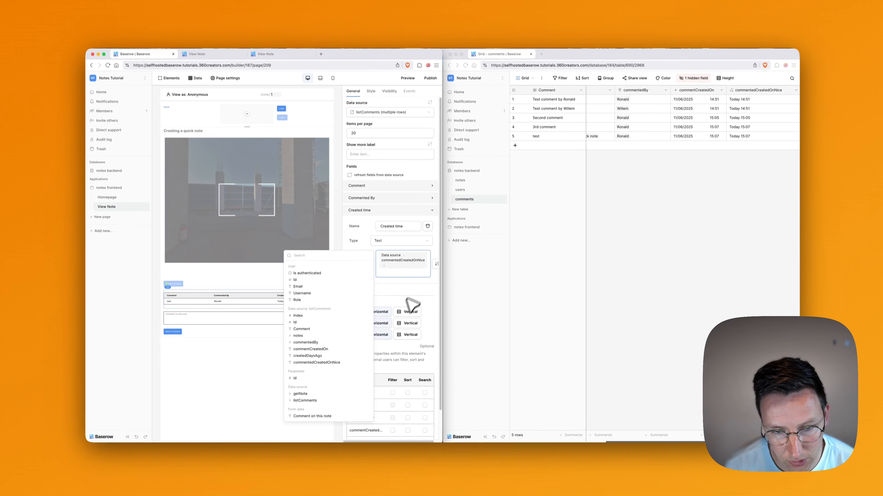
click(400, 231)
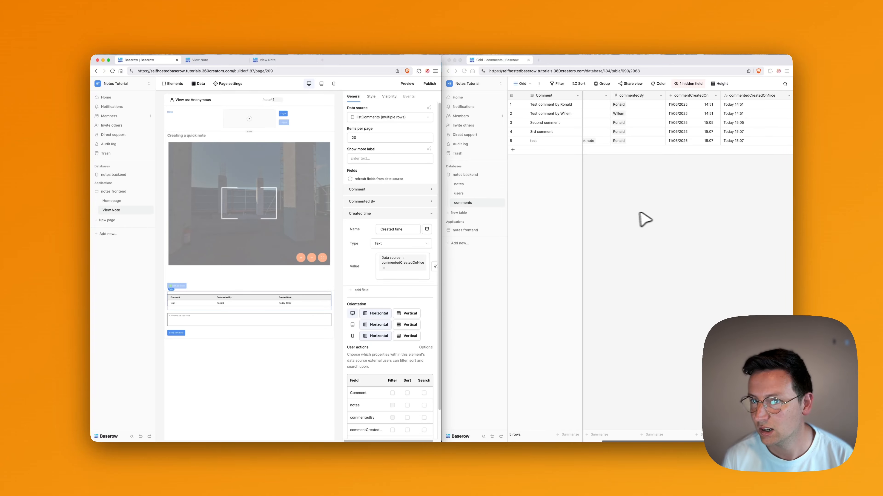
scroll(715, 188, right, 3)
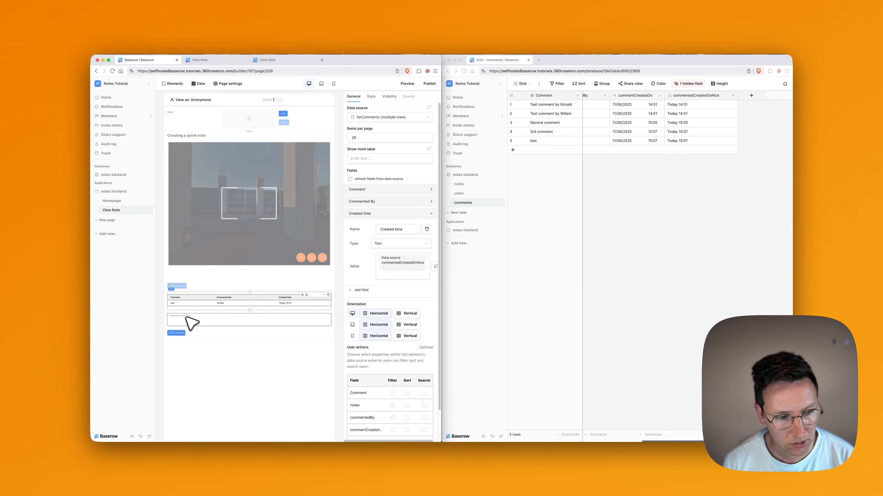
Preview the View Note page and open the Orange cables note.
click(200, 319)
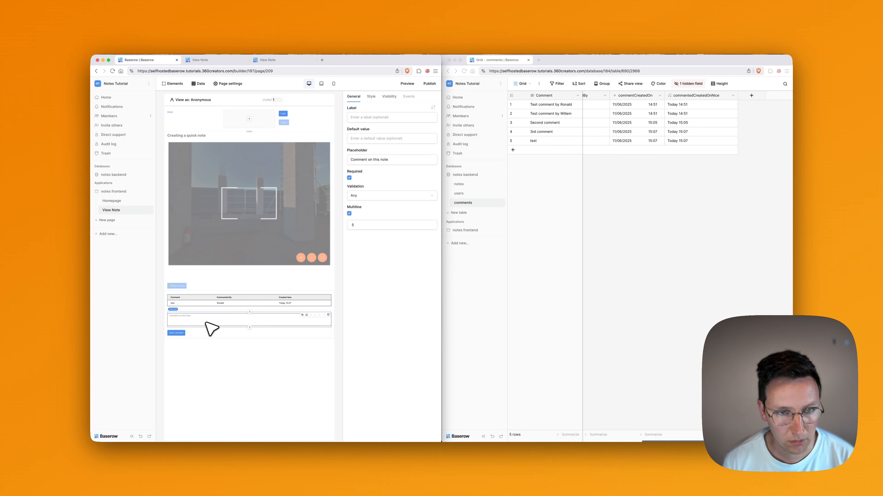
click(407, 83)
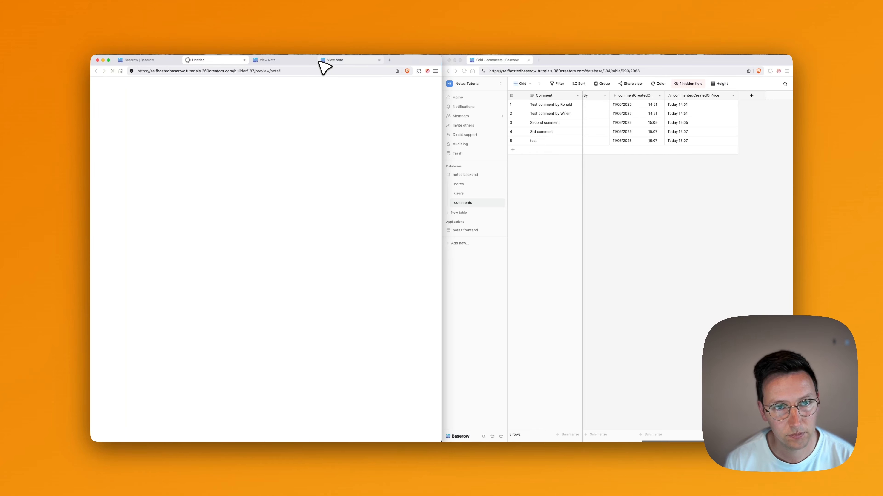
key(BackSpace)
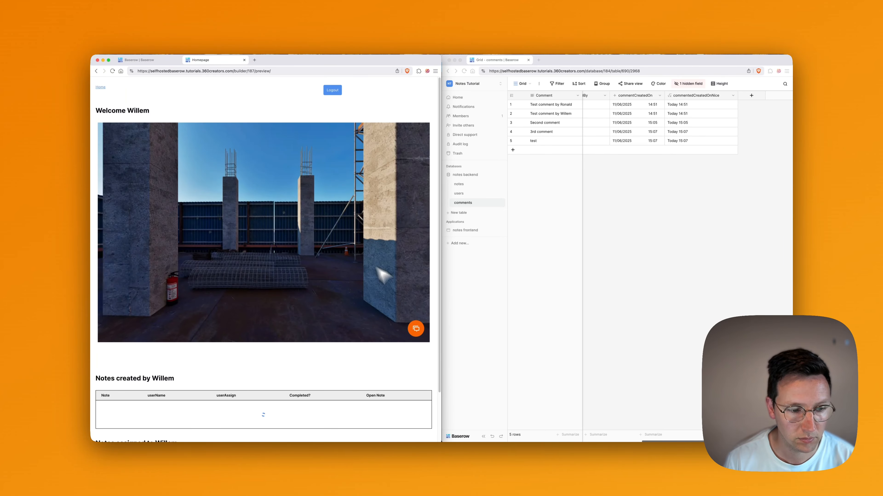
scroll(421, 368, down, 2)
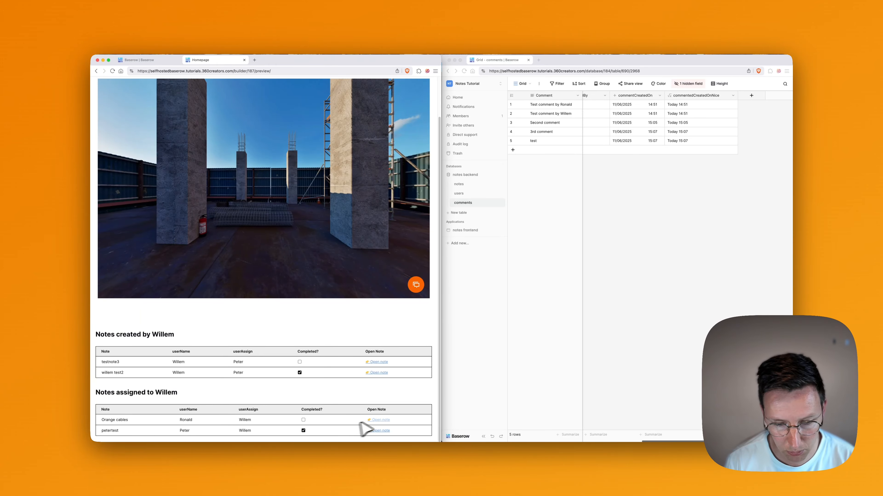
click(379, 420)
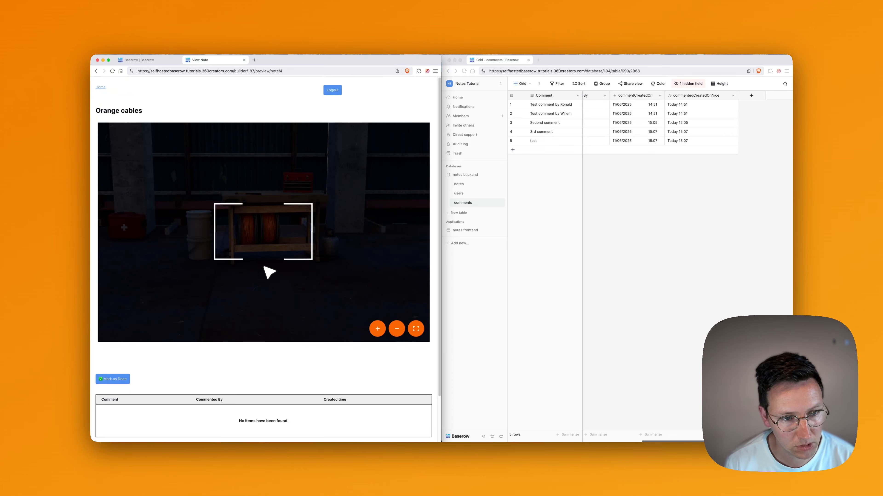
Post two comments on Orange cables, both showing 'Today 15:16' as their created time.
scroll(336, 350, down, 3)
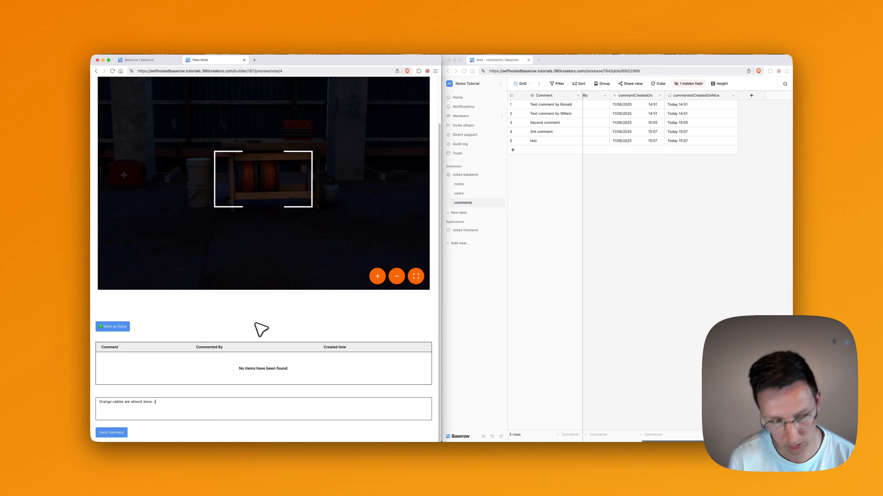
key(BackSpace)
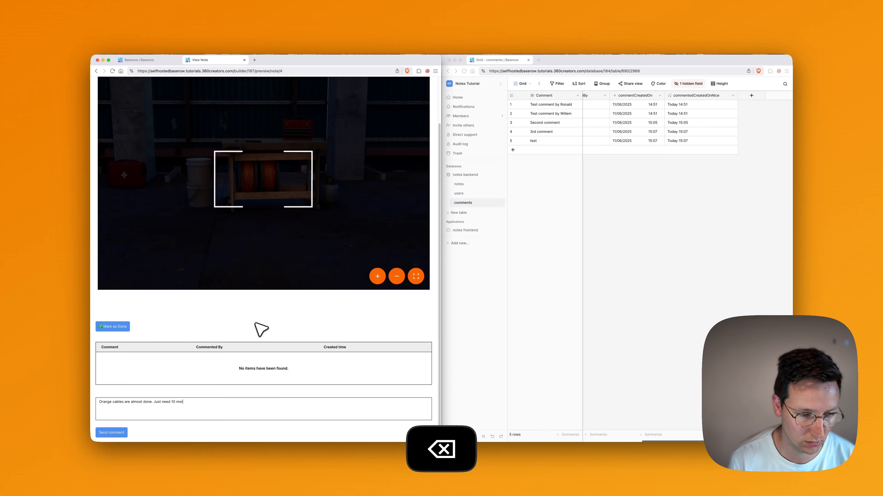
text(ore minutes.)
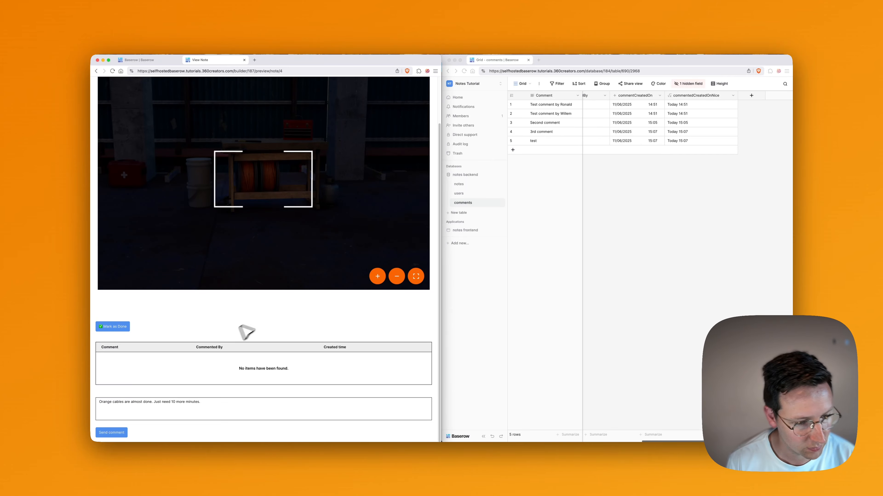
click(121, 432)
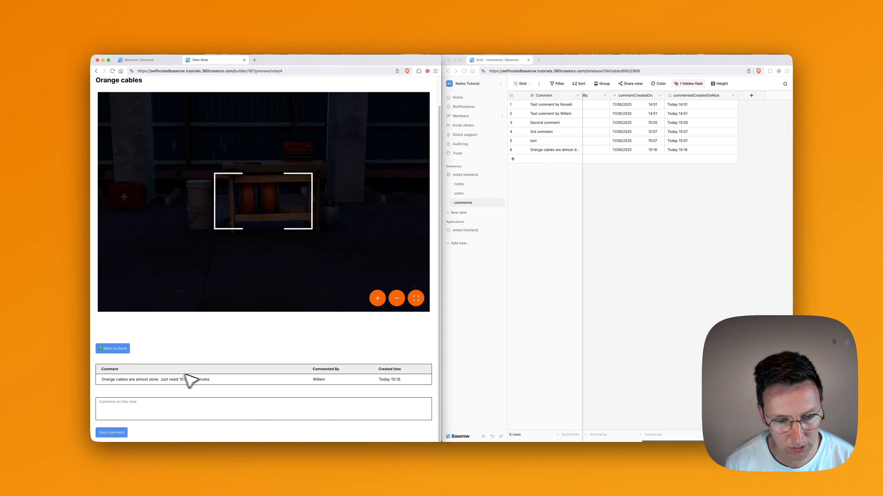
scroll(305, 385, up, 2)
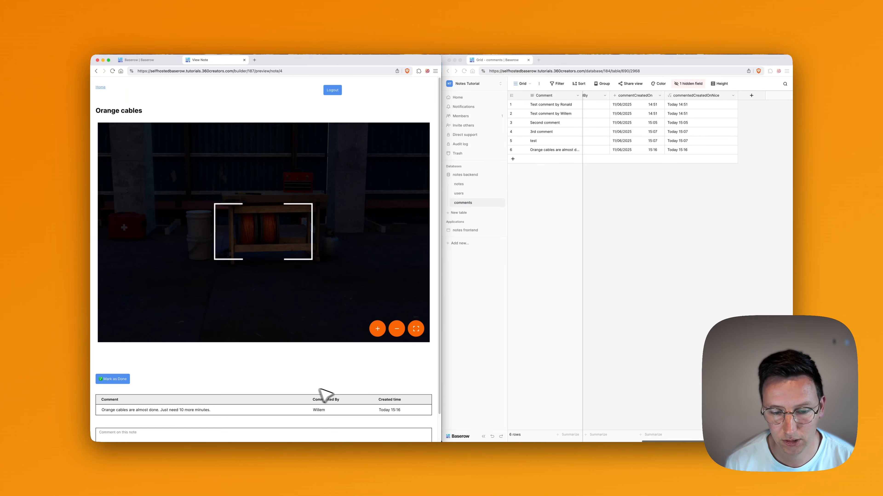
scroll(382, 415, down, 2)
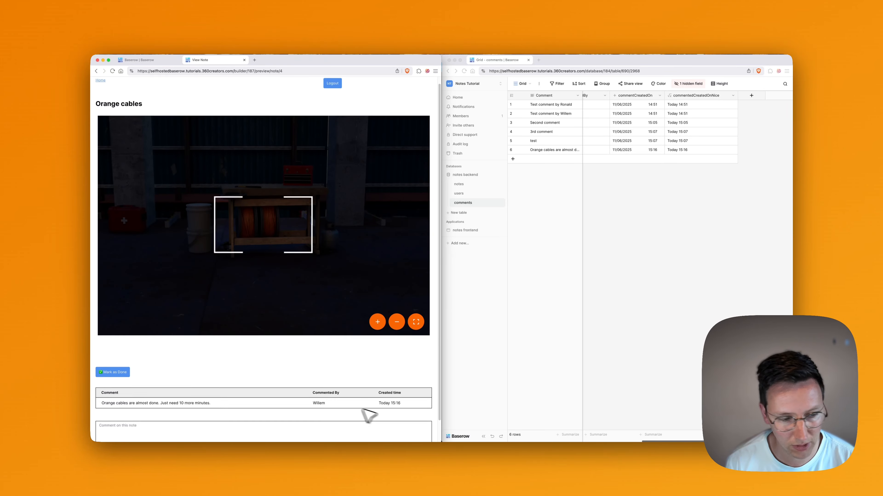
click(143, 414)
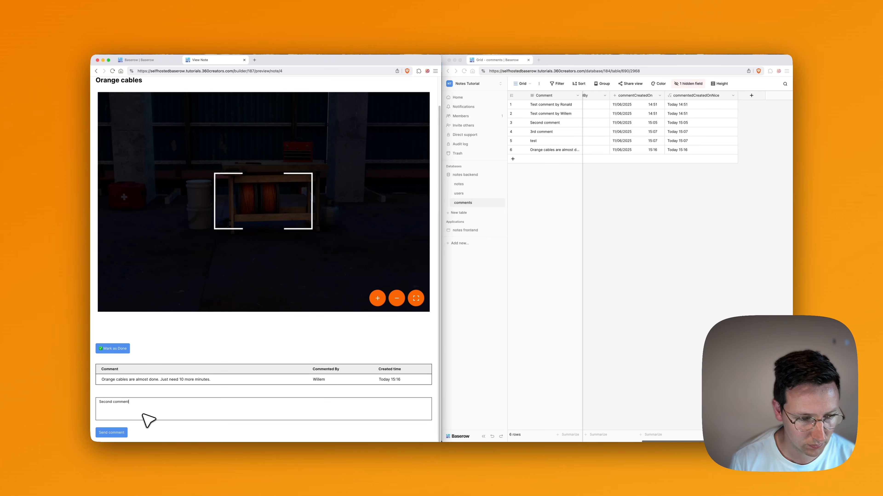
click(114, 432)
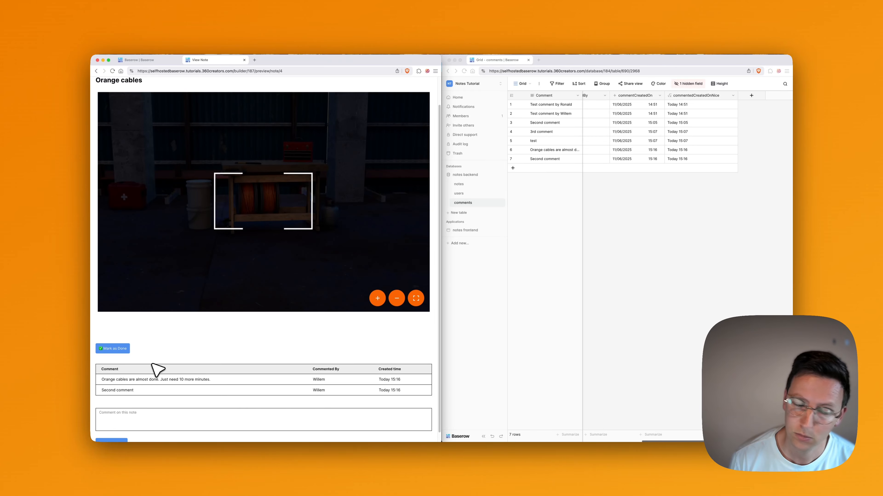
click(148, 60)
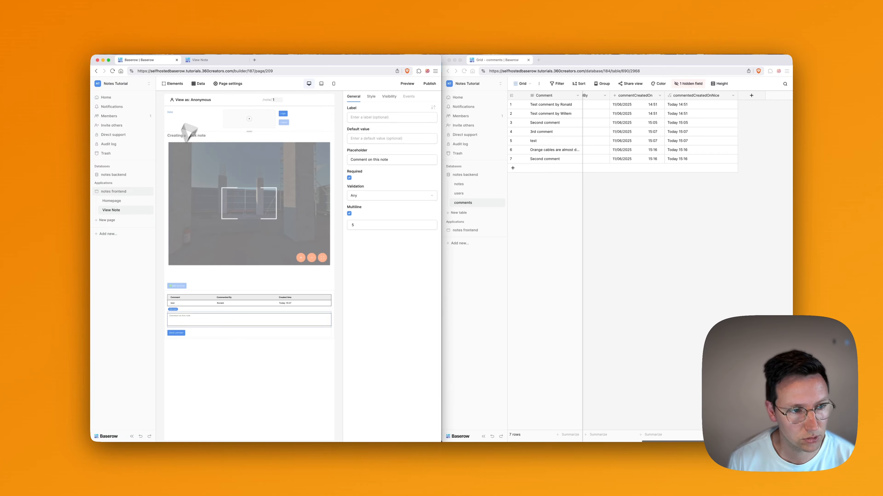
Add an ascending (1→9) sort on commentCreatedOn to the listComments data source.
click(200, 84)
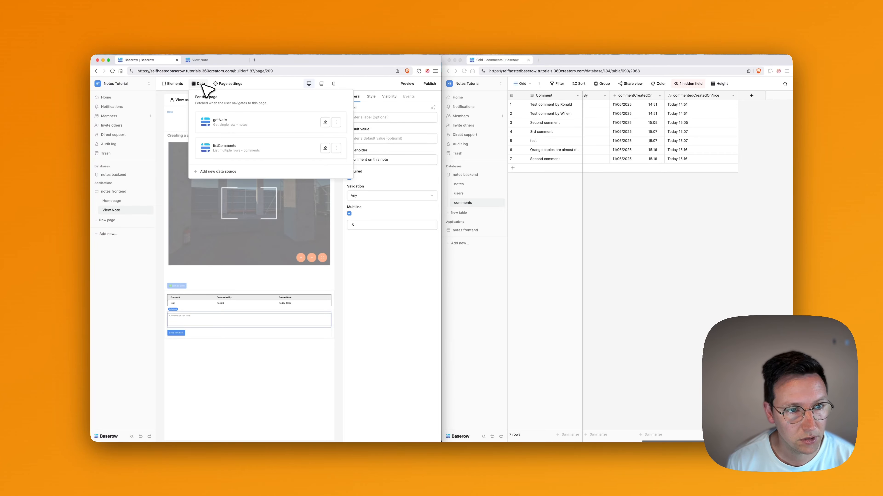
click(233, 150)
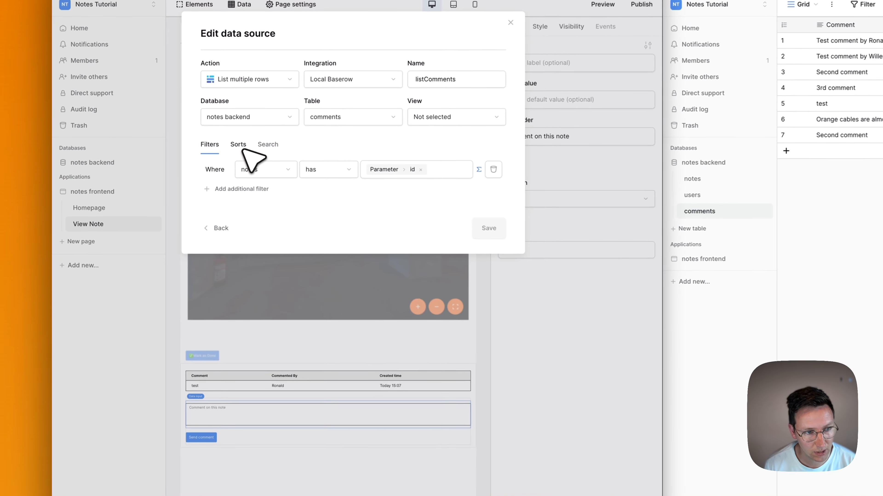
click(240, 145)
click(248, 201)
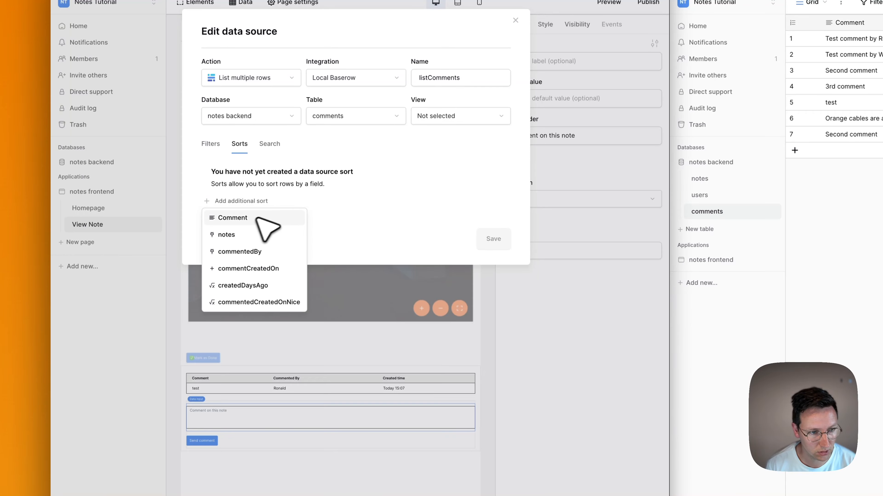
click(238, 272)
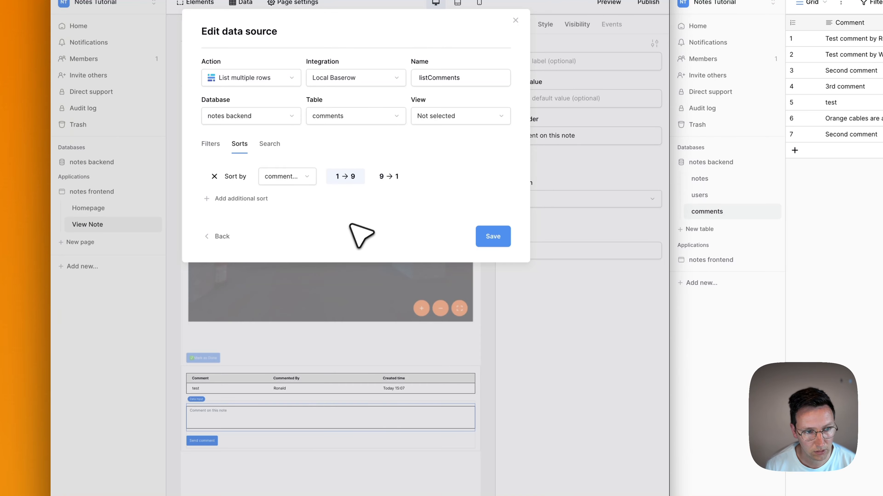
click(486, 237)
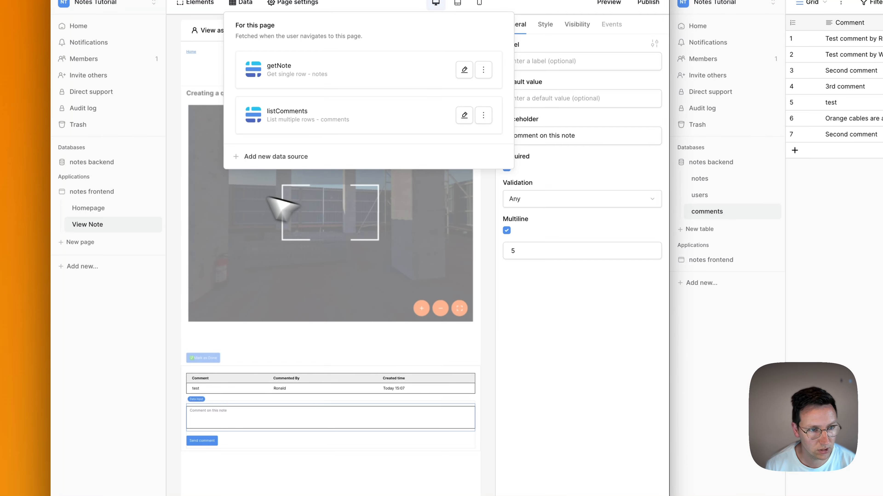
click(565, 405)
Change the /note/ parameter to 5 to preview the Red cables note.
click(374, 30)
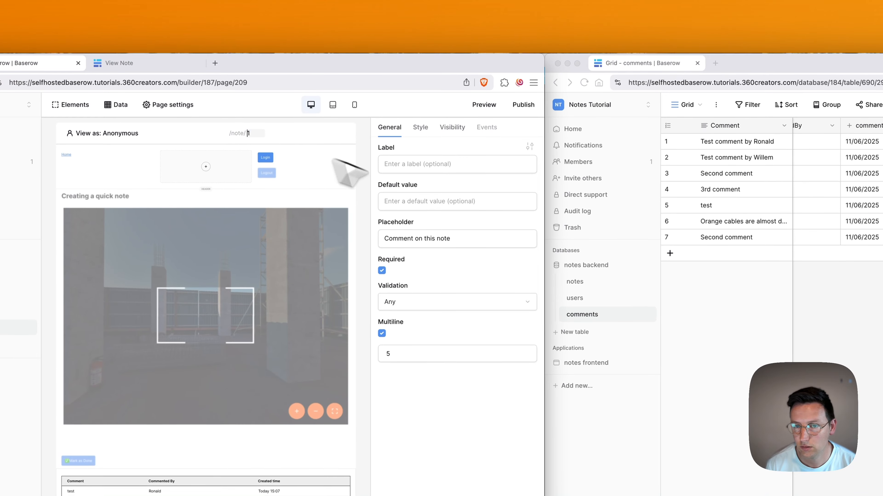
key(super+a)
text(6)
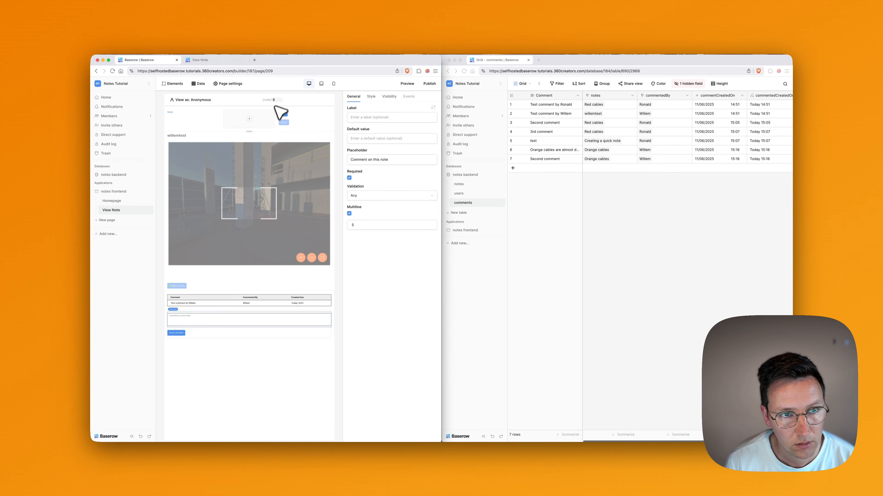
key(super+a)
text(5)
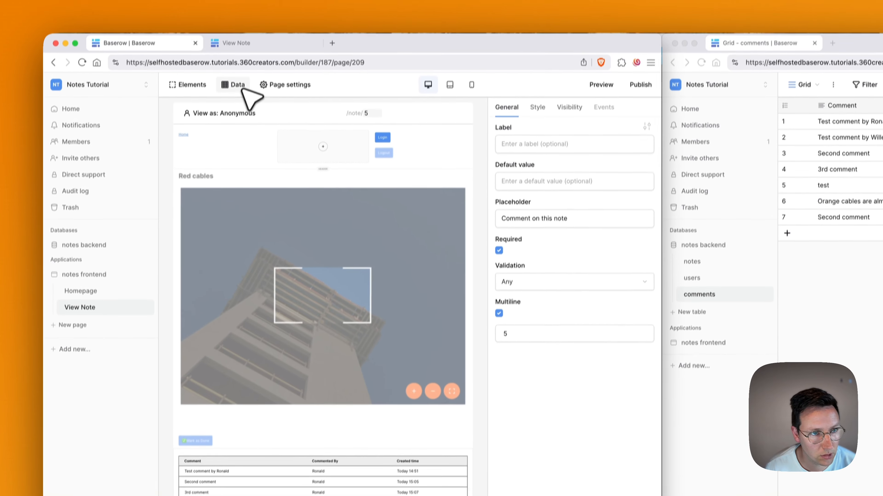
Switch the listComments sort on commentCreatedOn to descending (9→1) so newest comments come first.
click(239, 89)
click(328, 218)
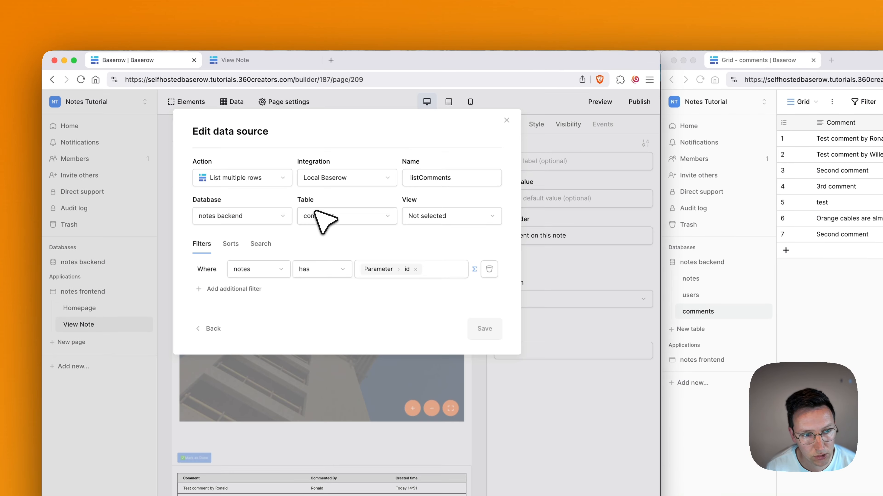
click(231, 244)
click(381, 276)
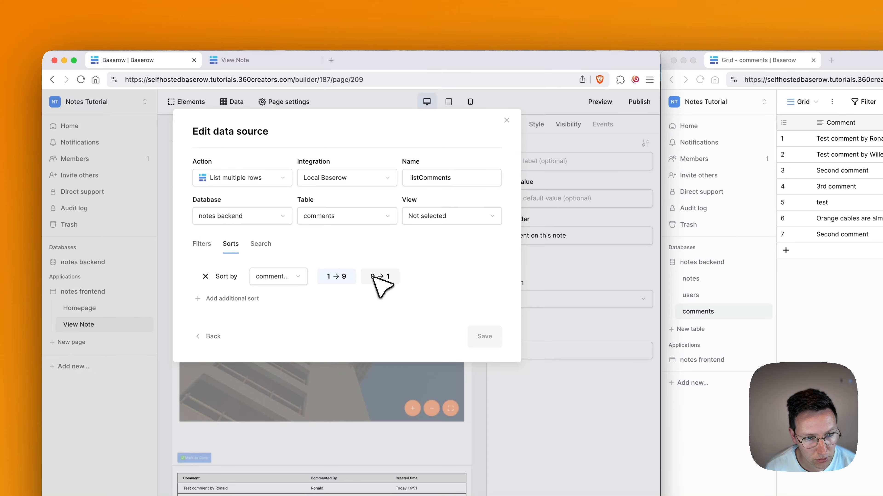
click(485, 336)
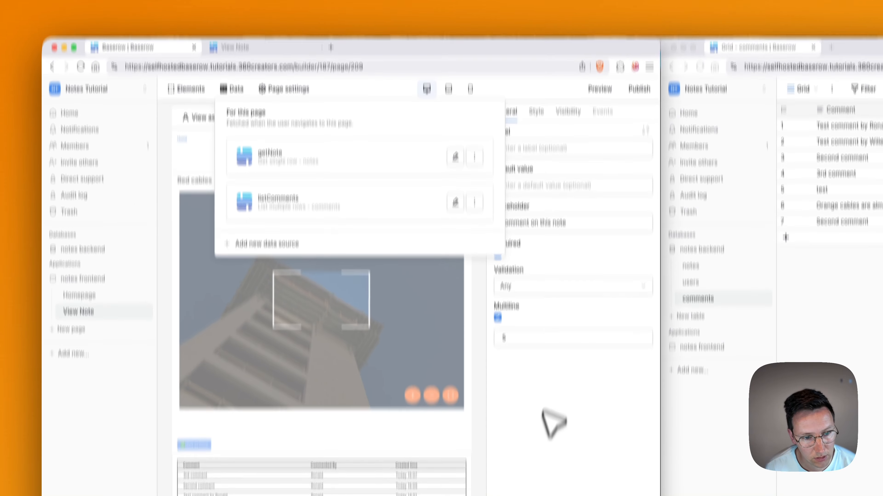